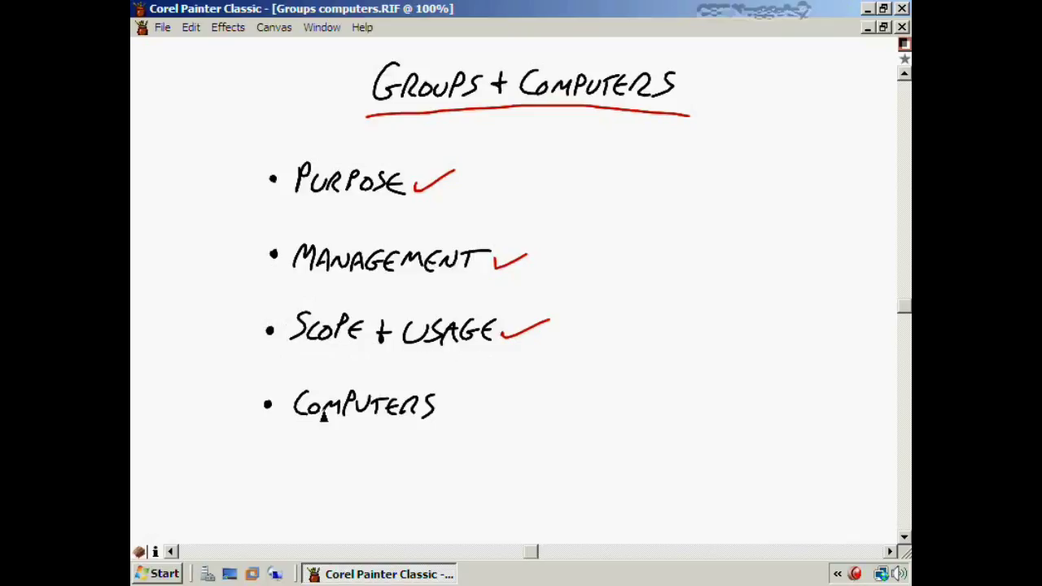
Draw a red checkmark after 'Computers' on the slide with the brush
{"action": "left_click_drag", "start_coordinate": [442, 410], "coordinate": [480, 400]}
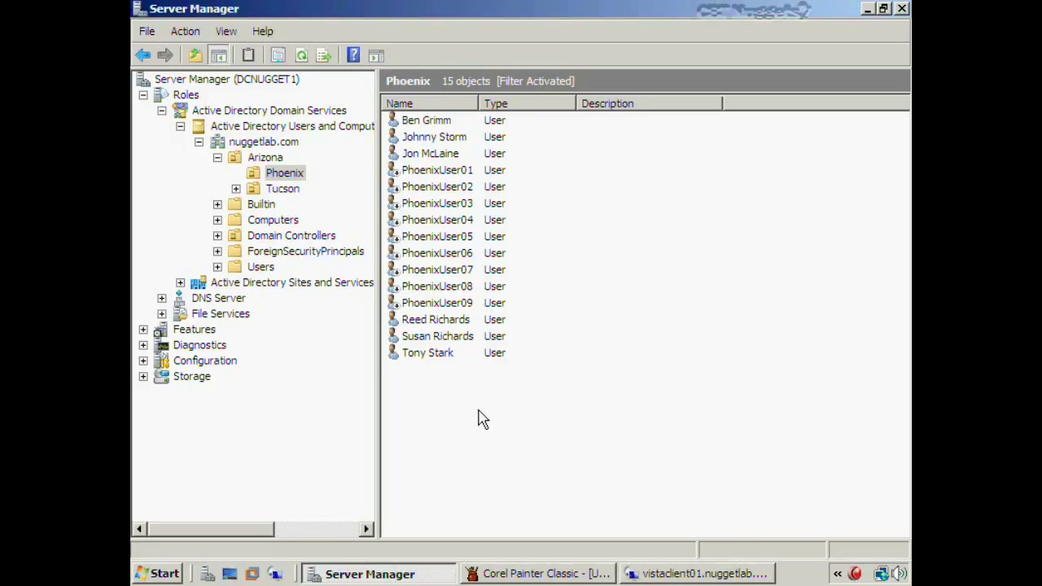
Add a new group named Fantastic4, kept as Global/Security, to the Phoenix container
{"action": "right_click", "coordinate": [421, 390]}
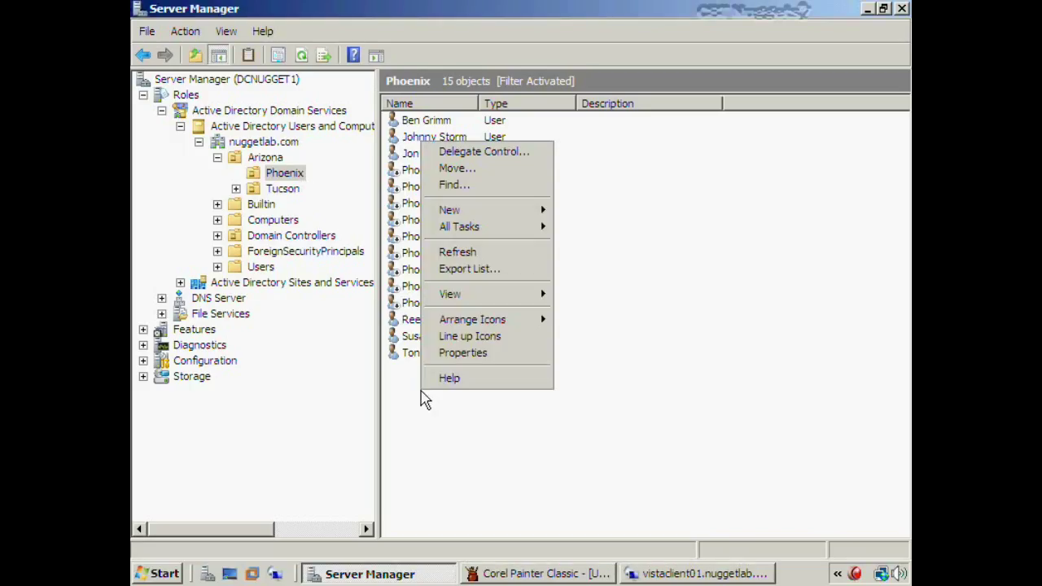
{"action": "mouse_move", "coordinate": [488, 213]}
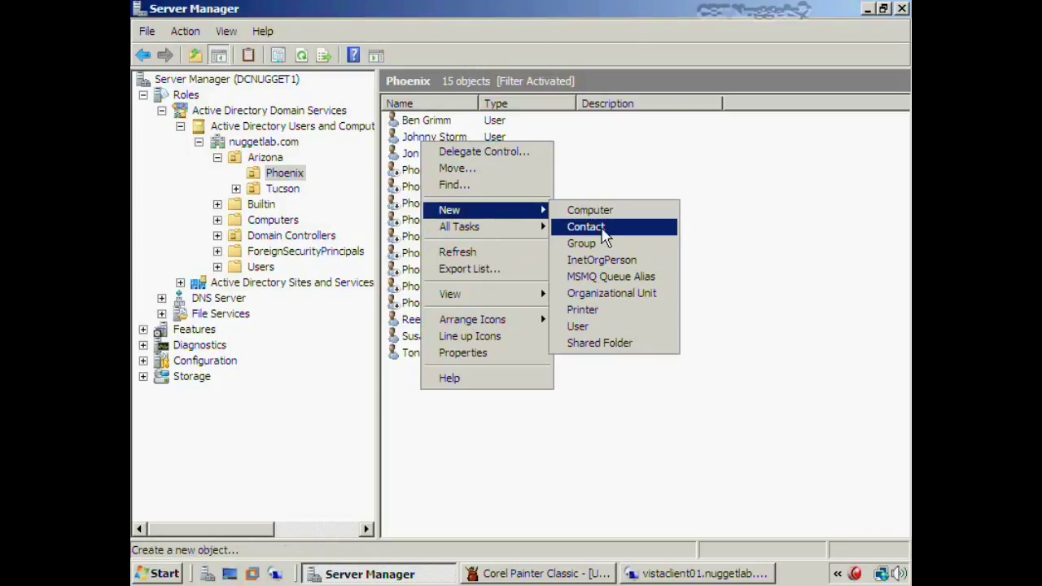
{"action": "left_click", "coordinate": [585, 244]}
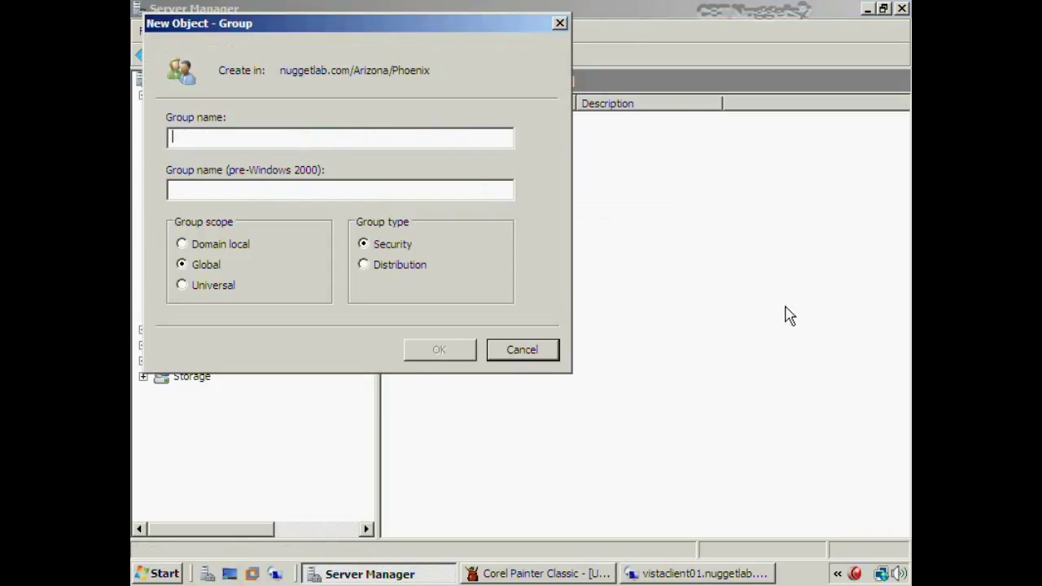
{"action": "type", "text": "Fant"}
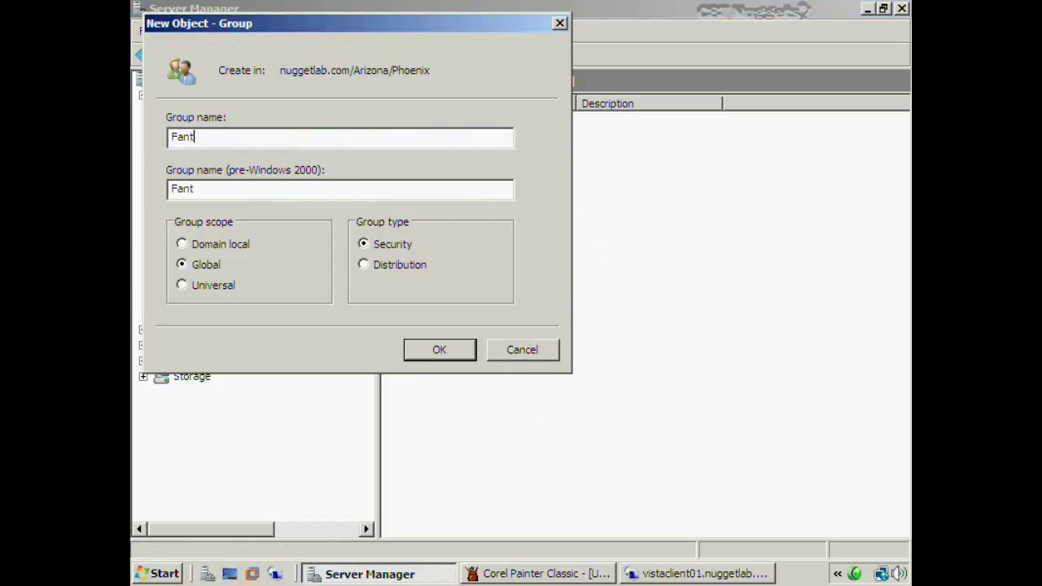
{"action": "type", "text": "astic4"}
{"action": "left_click", "coordinate": [432, 352]}
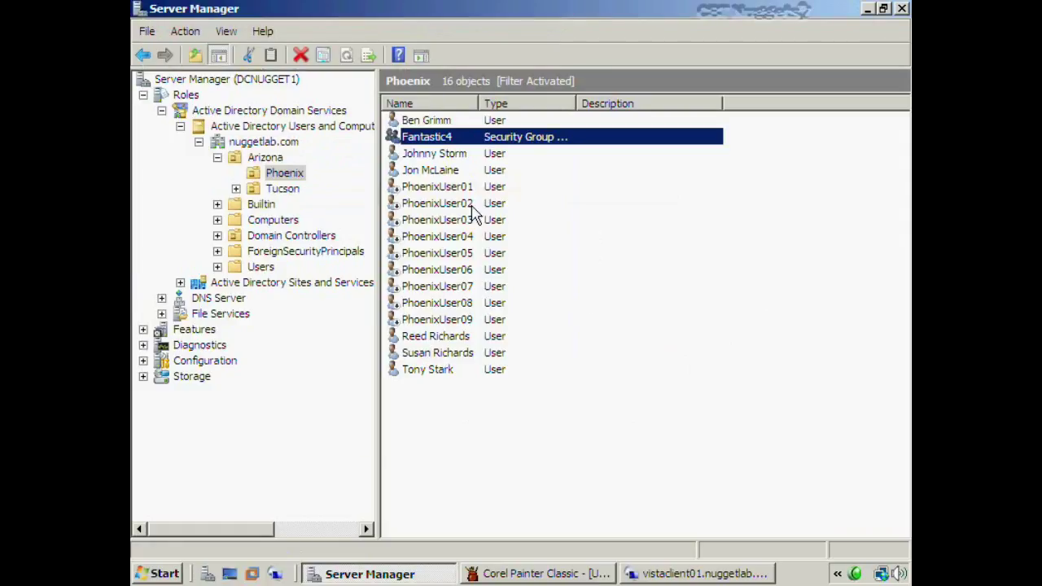
In Fantastic4's Members tab, add the first user by typing their name
{"action": "double_click", "coordinate": [498, 143]}
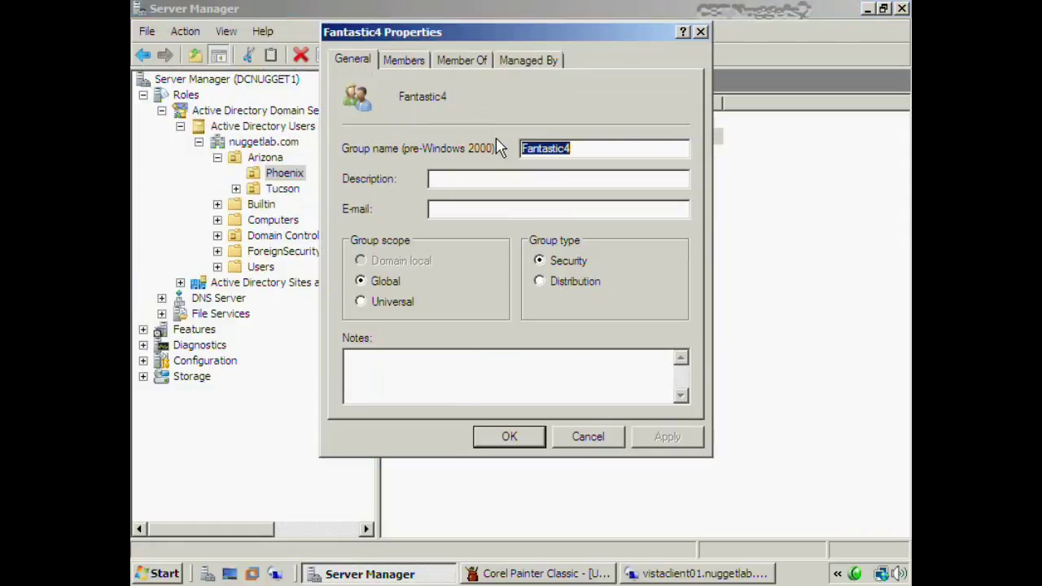
{"action": "left_click", "coordinate": [411, 66]}
{"action": "left_click", "coordinate": [358, 384]}
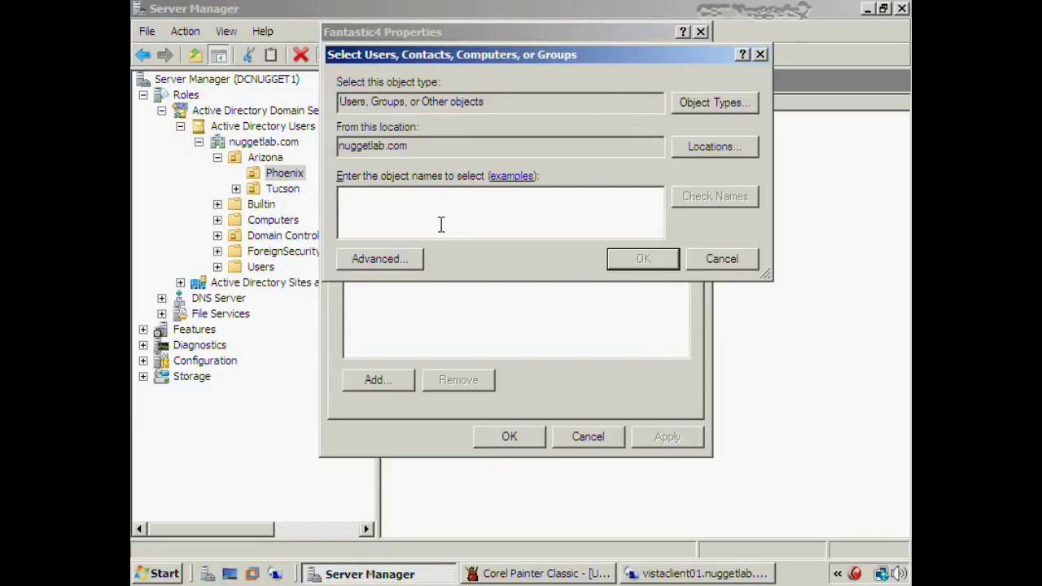
{"action": "type", "text": "Susan"}
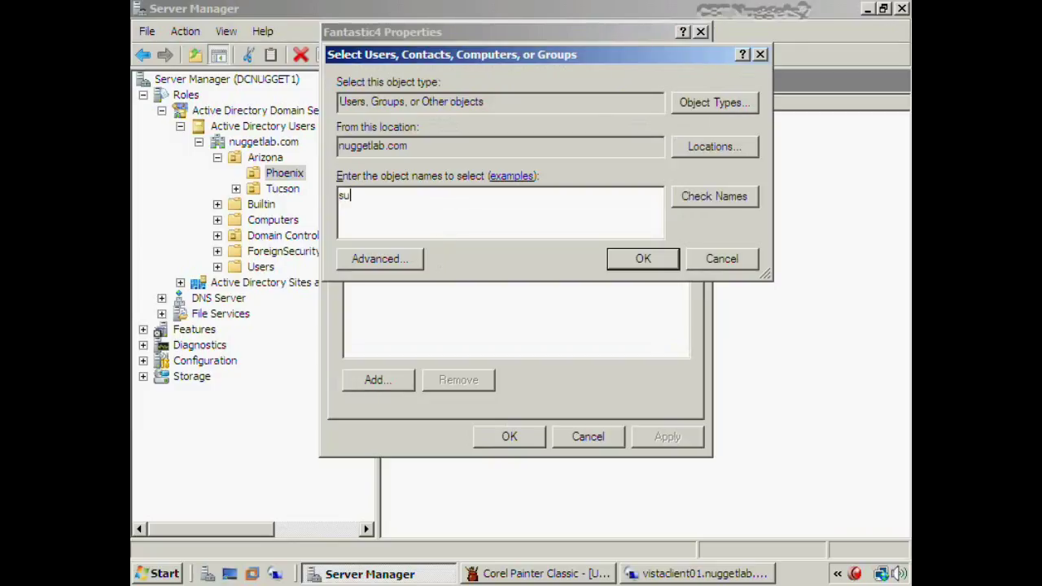
{"action": "key", "text": "Return"}
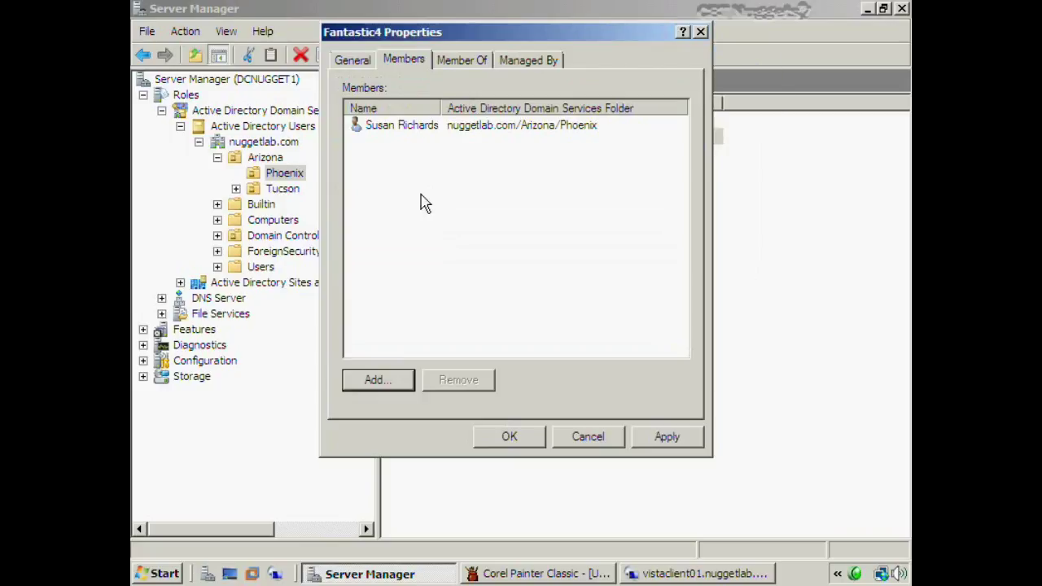
{"action": "left_click", "coordinate": [398, 130]}
Use Advanced > Find Now to select three more domain users
{"action": "left_click", "coordinate": [378, 380]}
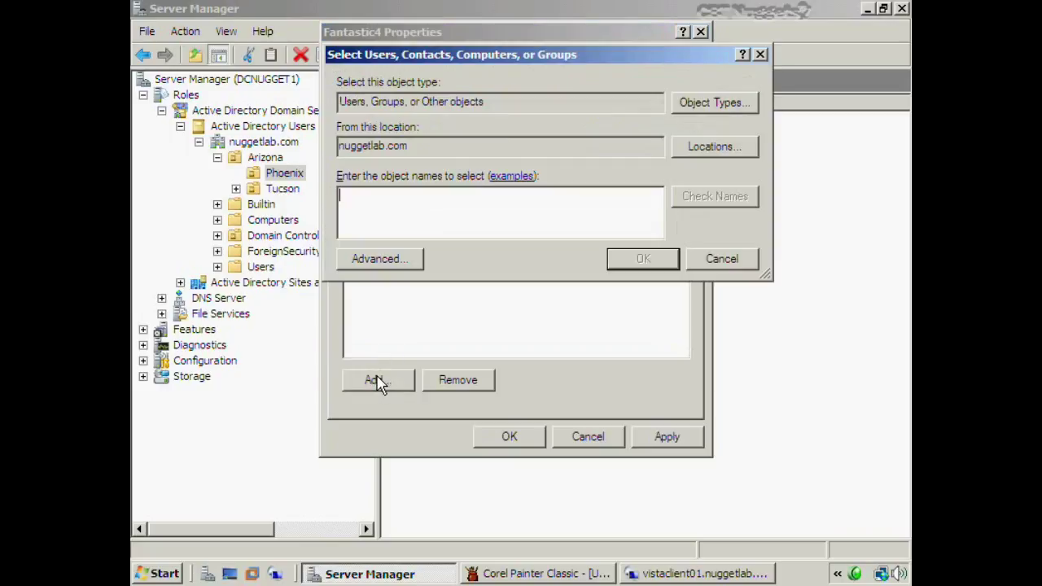
{"action": "left_click", "coordinate": [415, 259]}
{"action": "left_click", "coordinate": [806, 195]}
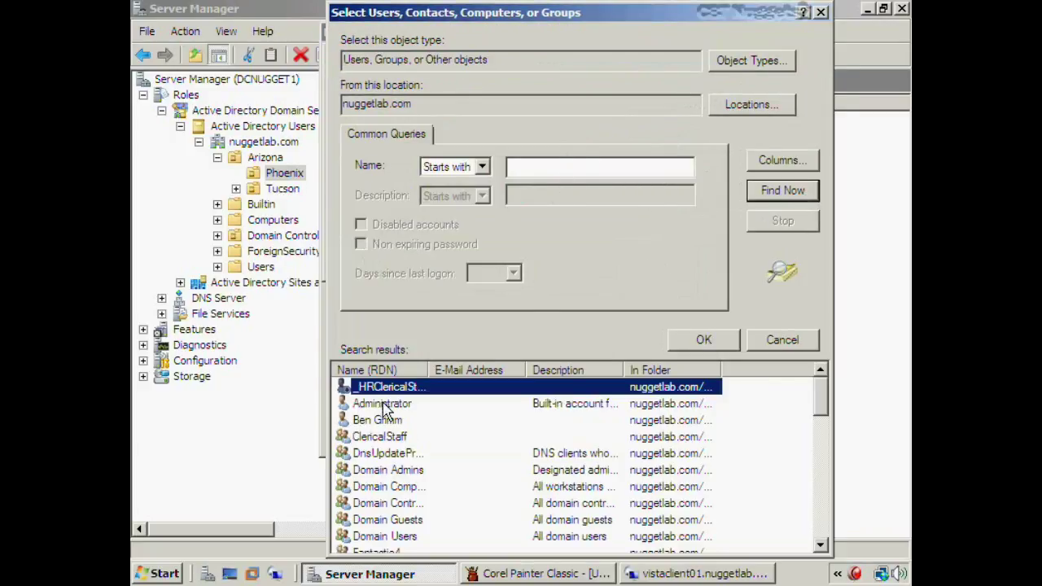
{"action": "left_click", "coordinate": [381, 420]}
{"action": "scroll", "coordinate": [405, 431], "scroll_direction": "down", "scroll_amount": 2}
{"action": "scroll", "coordinate": [404, 432], "scroll_direction": "down", "scroll_amount": 3}
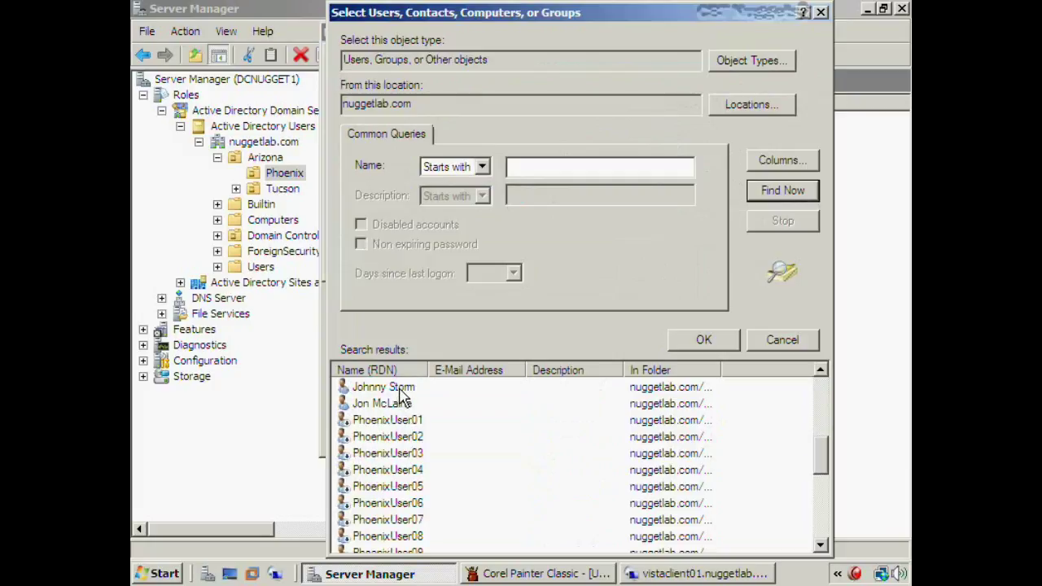
{"action": "scroll", "coordinate": [403, 407], "scroll_direction": "down", "scroll_amount": 4}
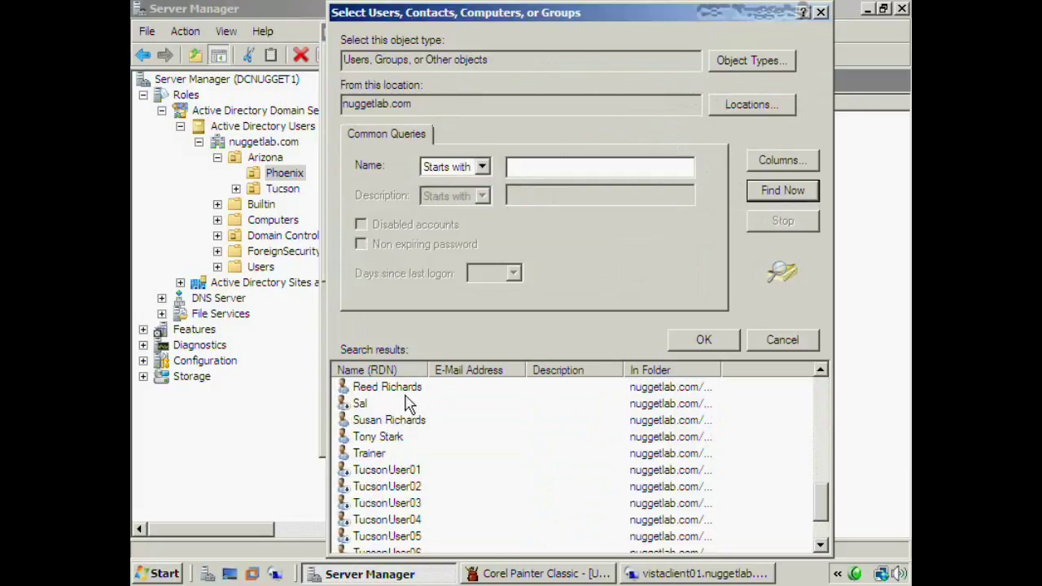
{"action": "left_click", "coordinate": [410, 388]}
{"action": "scroll", "coordinate": [722, 418], "scroll_direction": "up", "scroll_amount": 9}
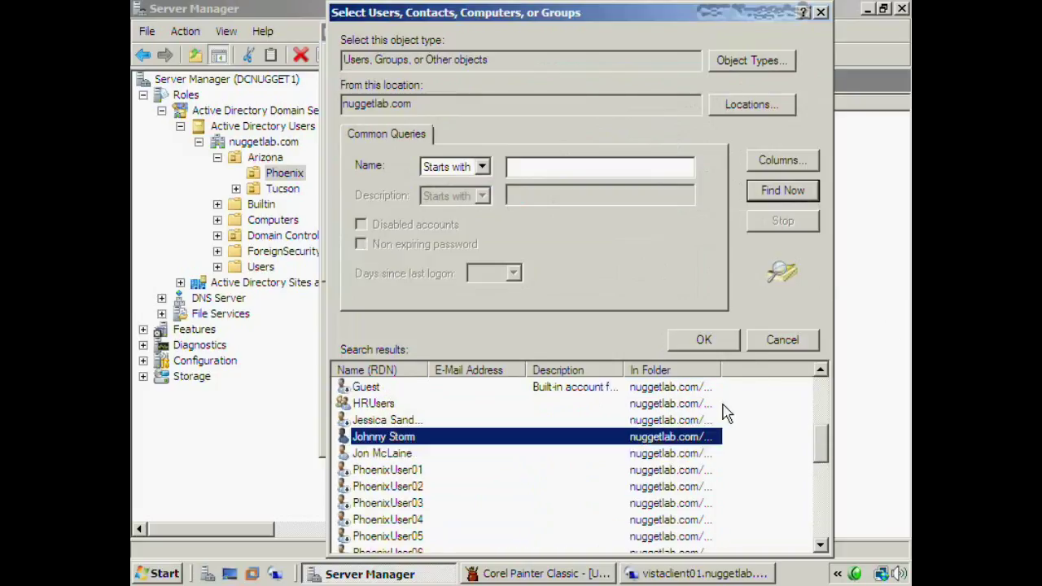
{"action": "left_click", "coordinate": [721, 420]}
{"action": "left_click", "coordinate": [715, 342]}
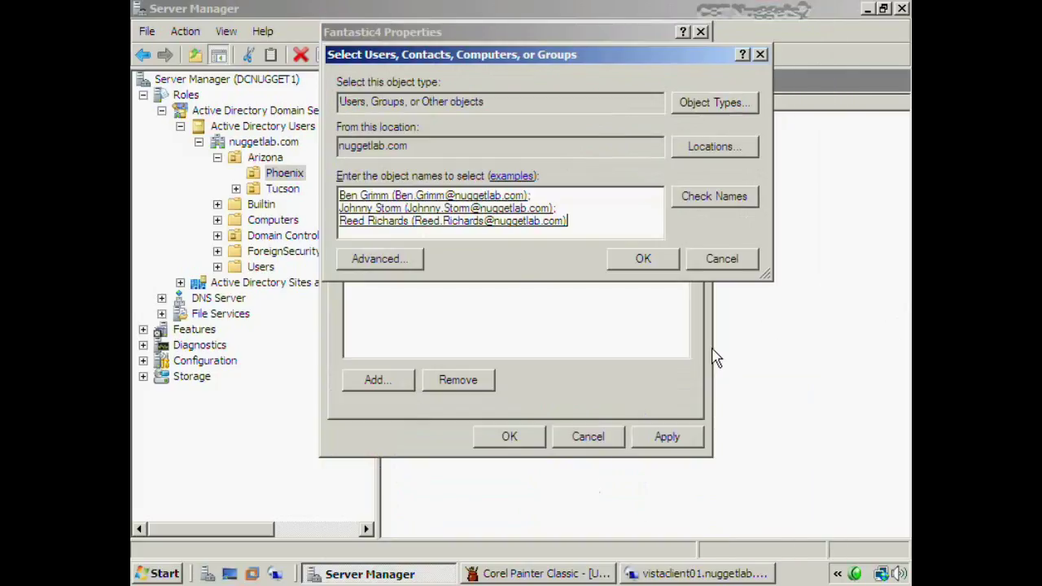
Confirm the three users as Fantastic4 members and save the group properties
{"action": "left_click", "coordinate": [644, 259]}
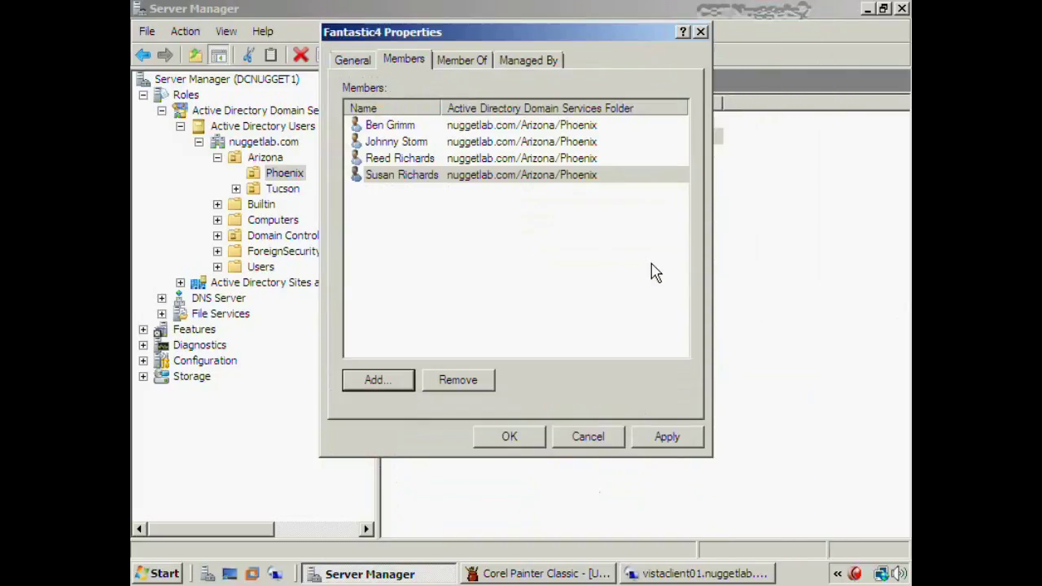
{"action": "left_click", "coordinate": [428, 176]}
{"action": "left_click", "coordinate": [434, 244]}
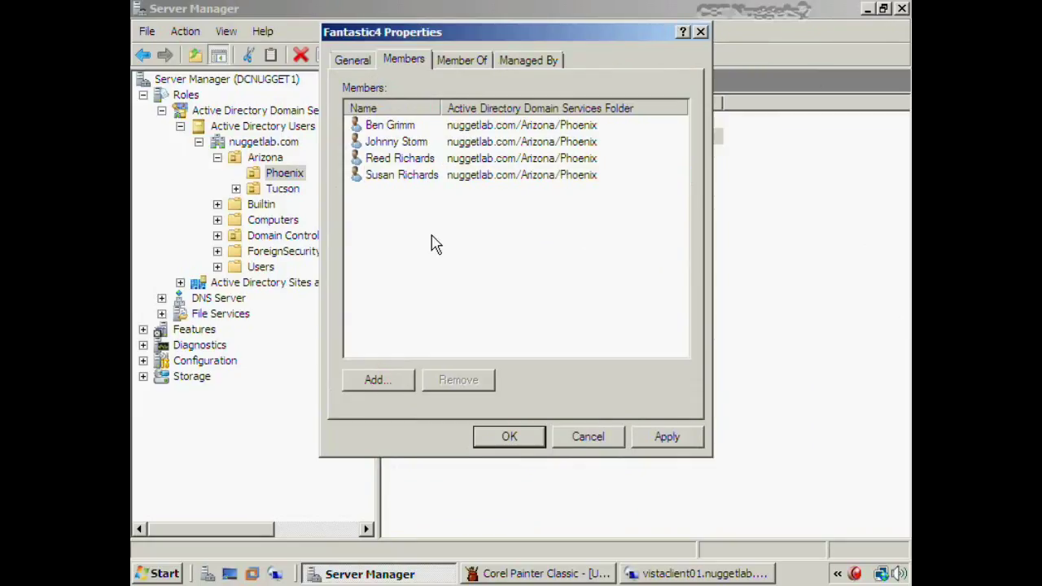
{"action": "left_click", "coordinate": [502, 436]}
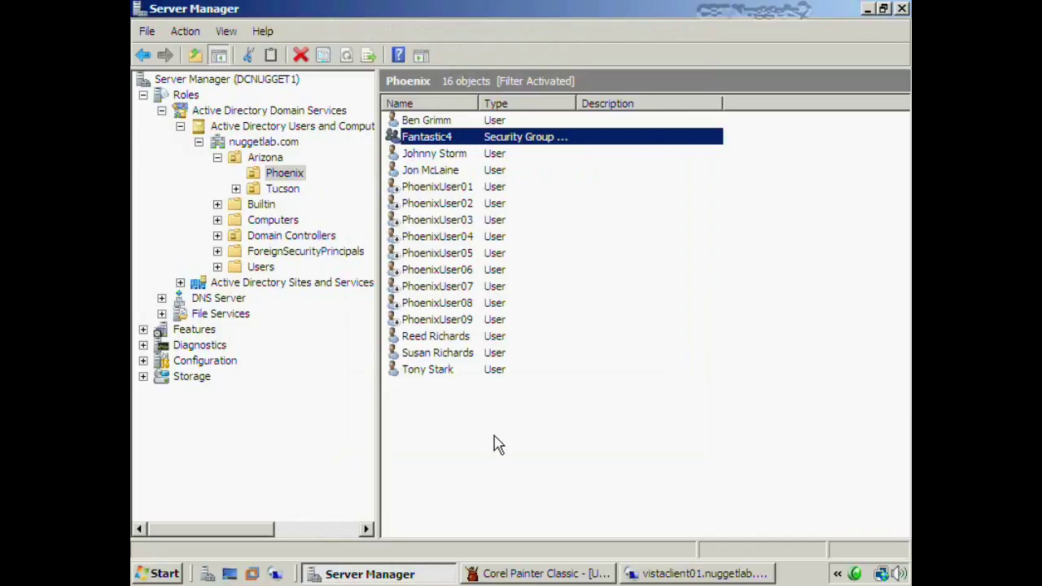
{"action": "double_click", "coordinate": [447, 139]}
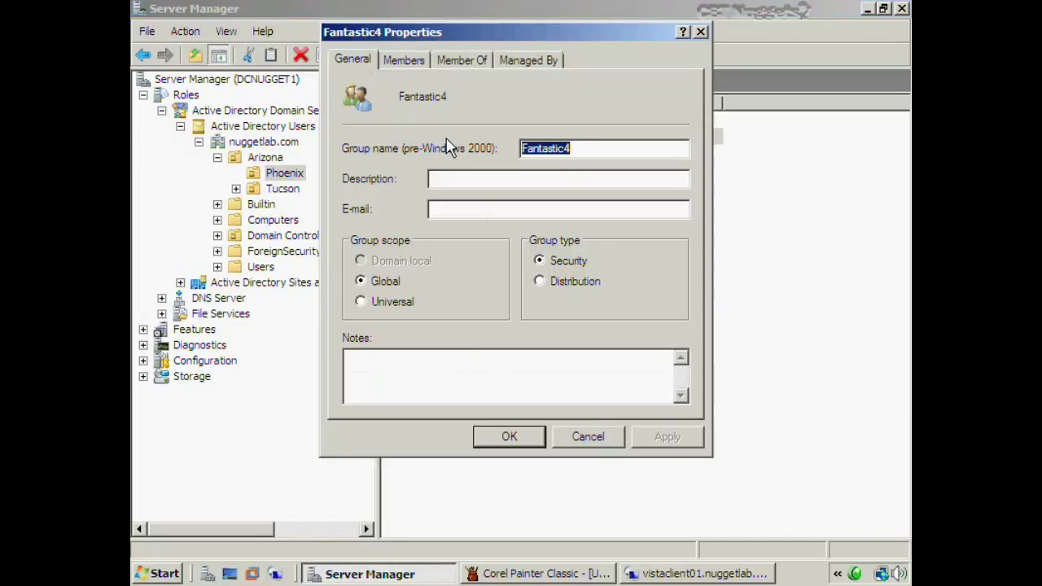
{"action": "left_click", "coordinate": [422, 60]}
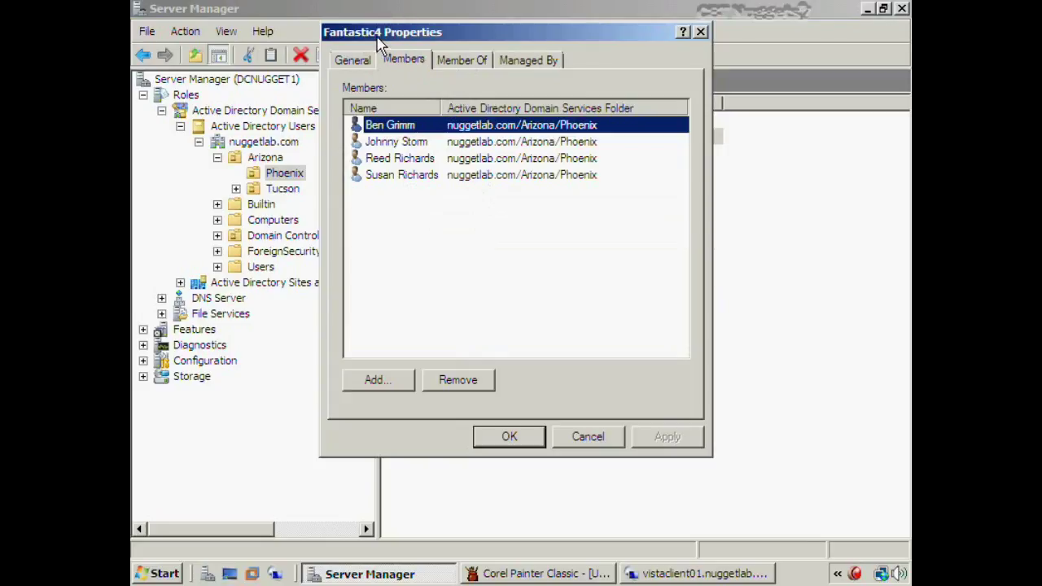
{"action": "left_click", "coordinate": [469, 62]}
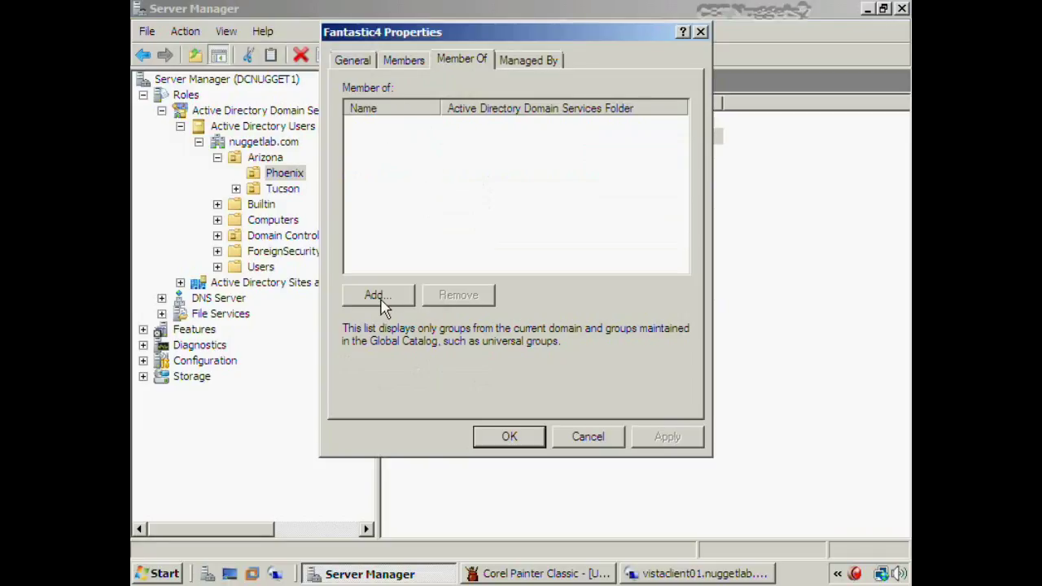
{"action": "left_click", "coordinate": [588, 441]}
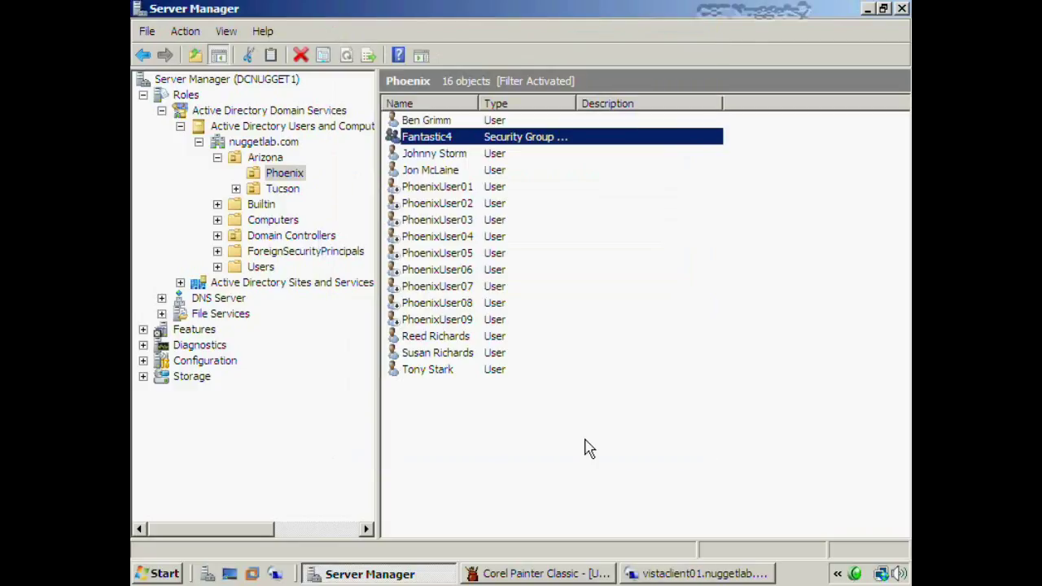
{"action": "key", "text": "super+e"}
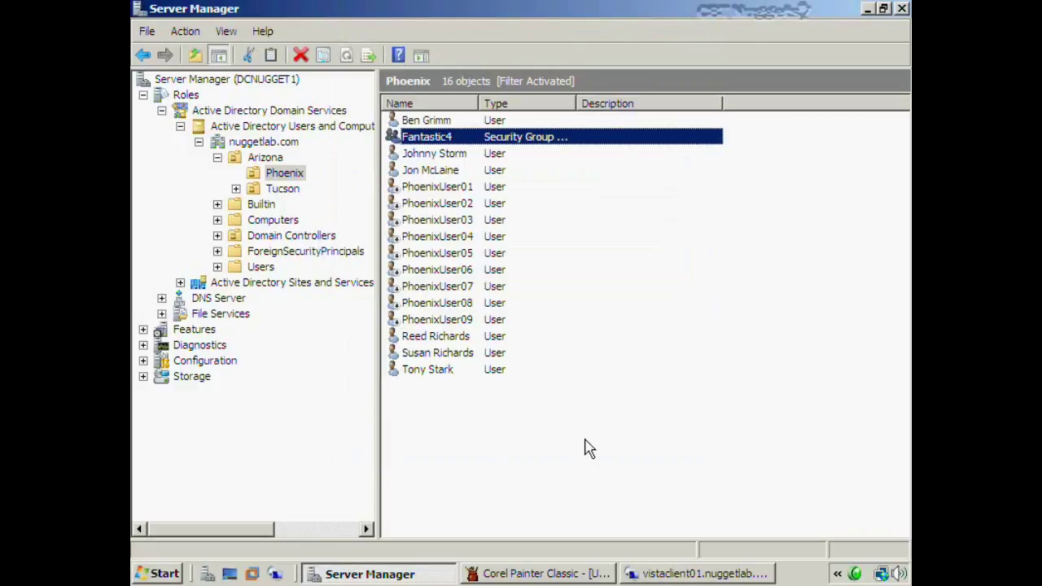
Create a FantasticDocuments folder on the System (C:) drive and open it
{"action": "double_click", "coordinate": [348, 163]}
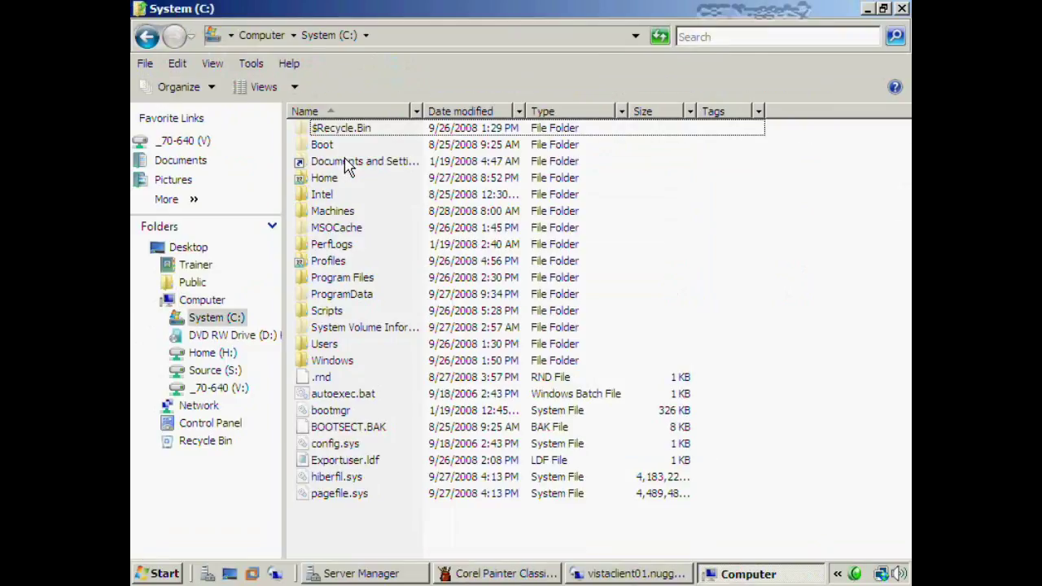
{"action": "right_click", "coordinate": [368, 529]}
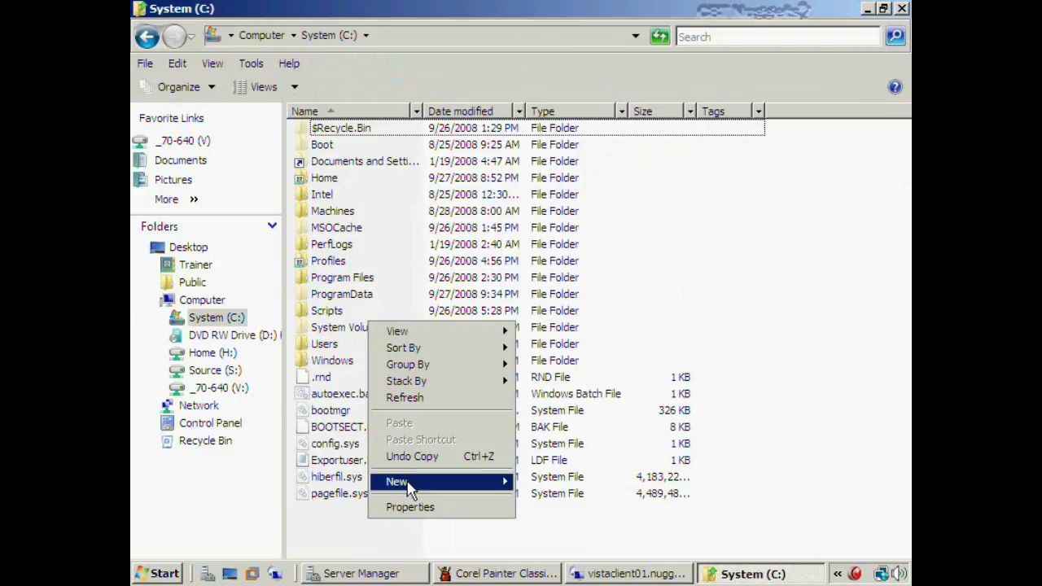
{"action": "mouse_move", "coordinate": [407, 482]}
{"action": "left_click", "coordinate": [539, 482]}
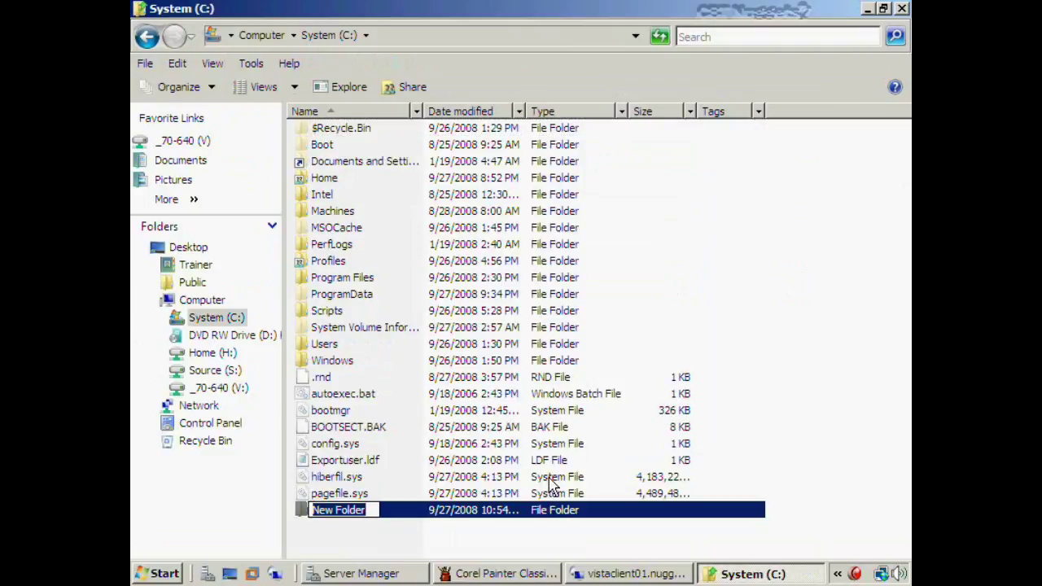
{"action": "type", "text": "Fantas"}
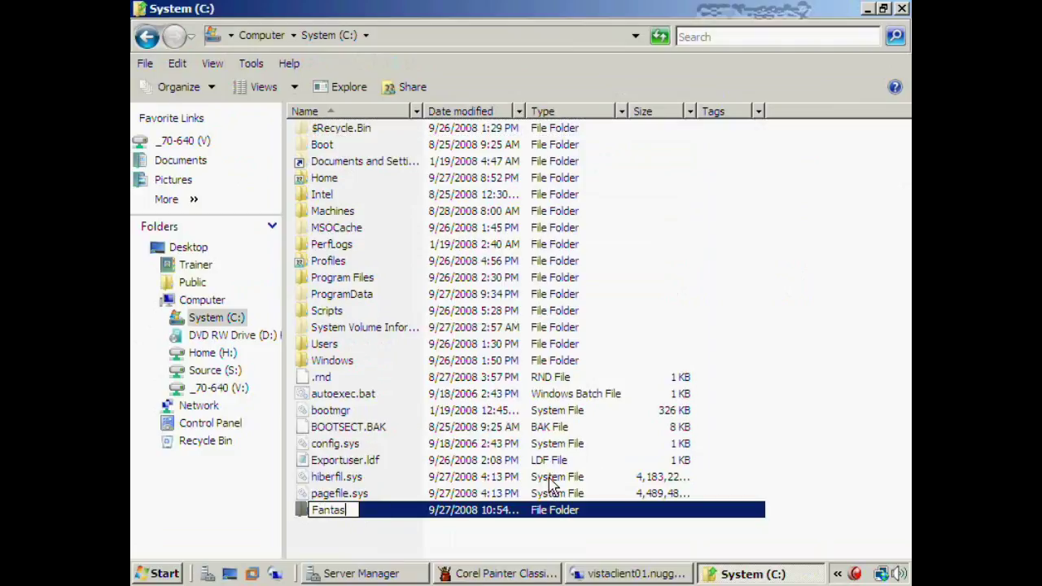
{"action": "type", "text": "ticDocuments"}
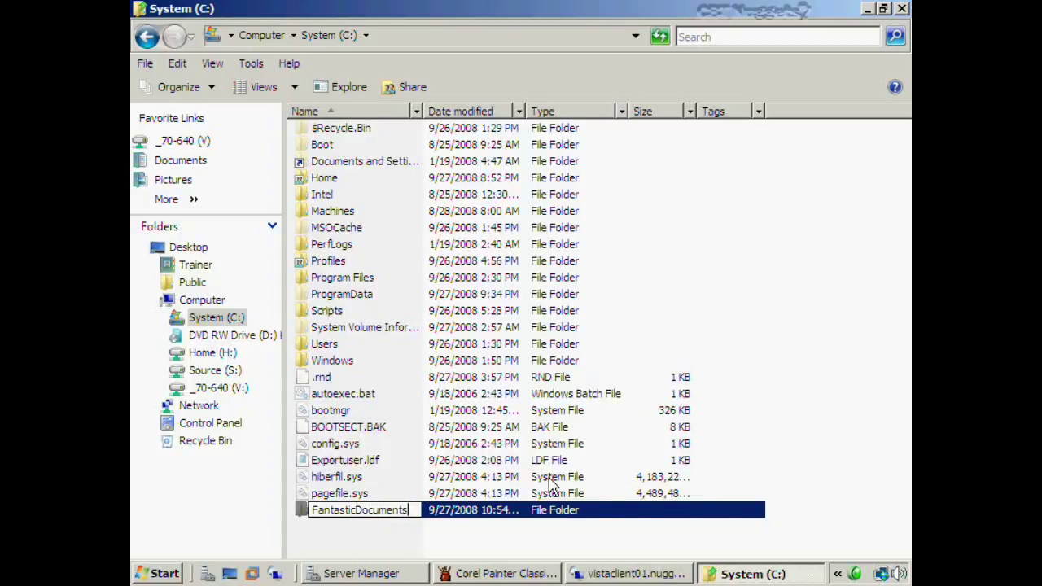
{"action": "key", "text": "Return"}
{"action": "key", "text": "Return"}
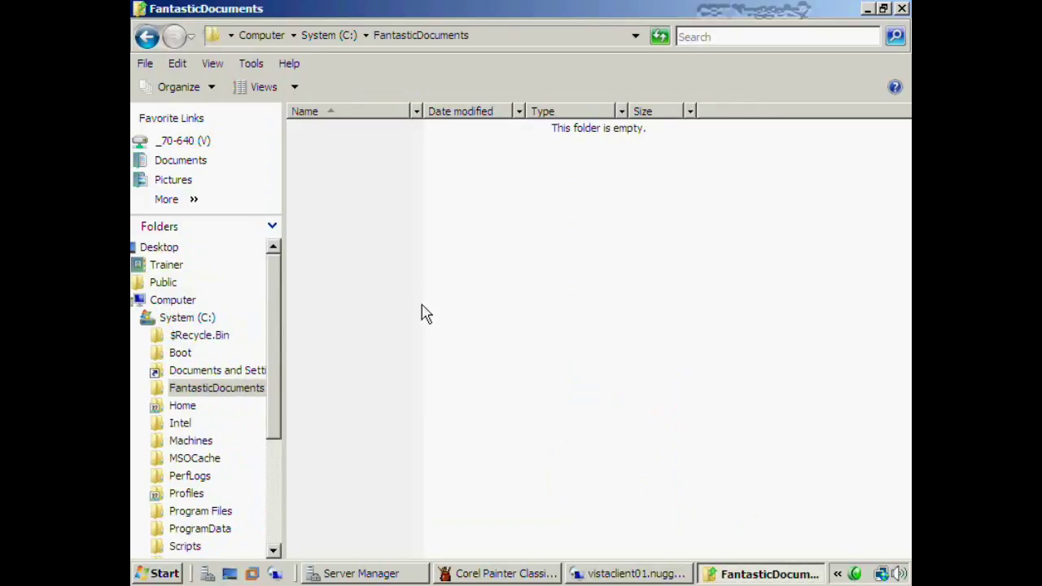
Create a new text document named 'OurPlanto Take over the world'
{"action": "right_click", "coordinate": [410, 242]}
{"action": "mouse_move", "coordinate": [495, 423]}
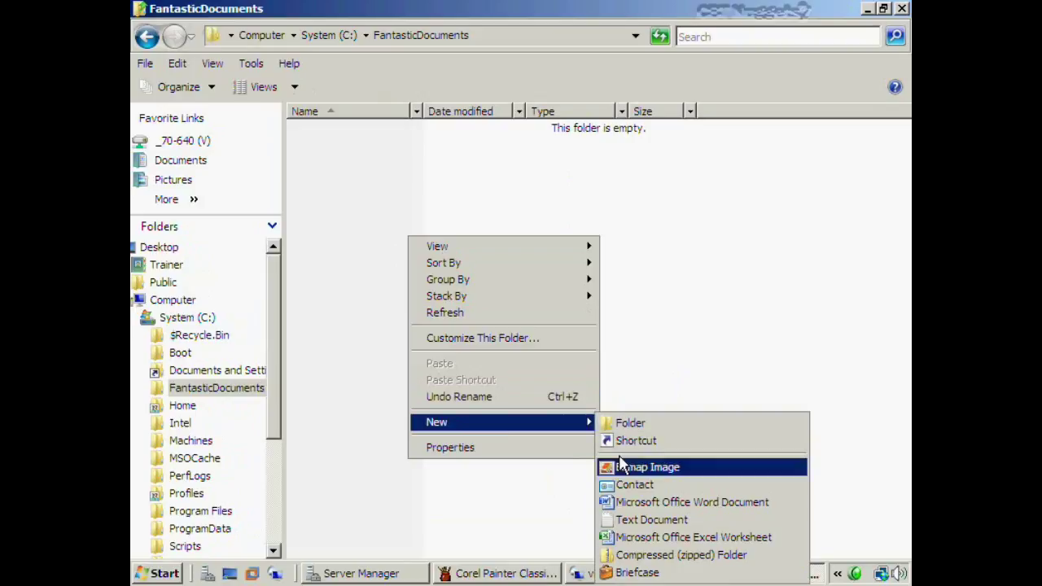
{"action": "left_click", "coordinate": [655, 520]}
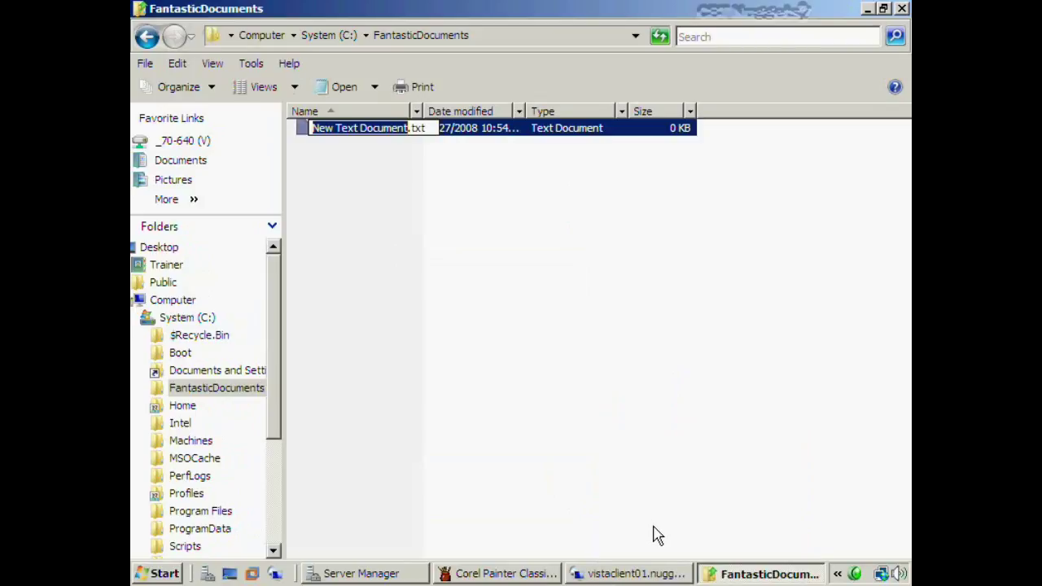
{"action": "type", "text": "OurPlan"}
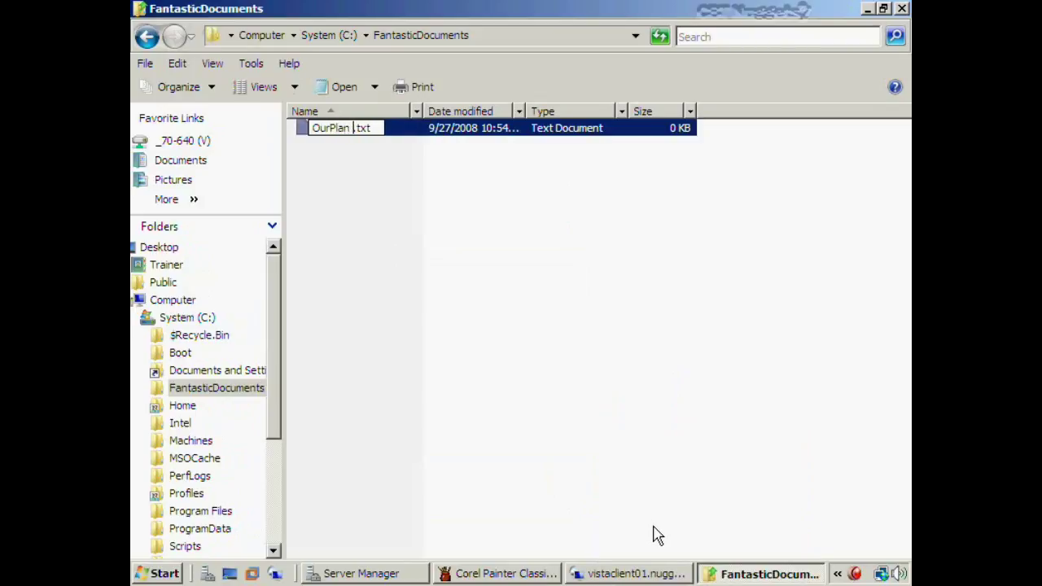
{"action": "type", "text": "to Take o"}
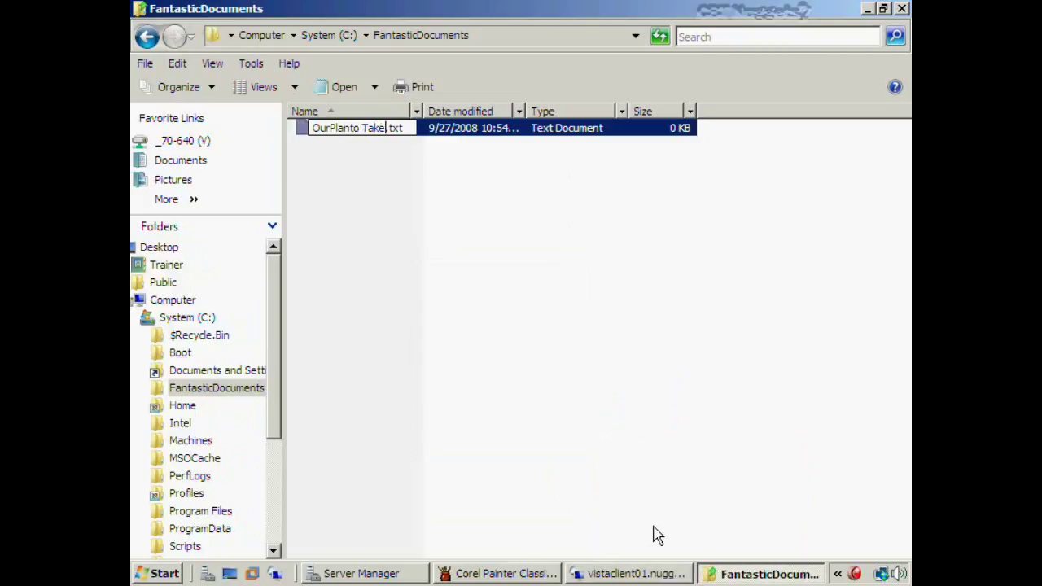
{"action": "type", "text": "ver the world"}
{"action": "key", "text": "Return"}
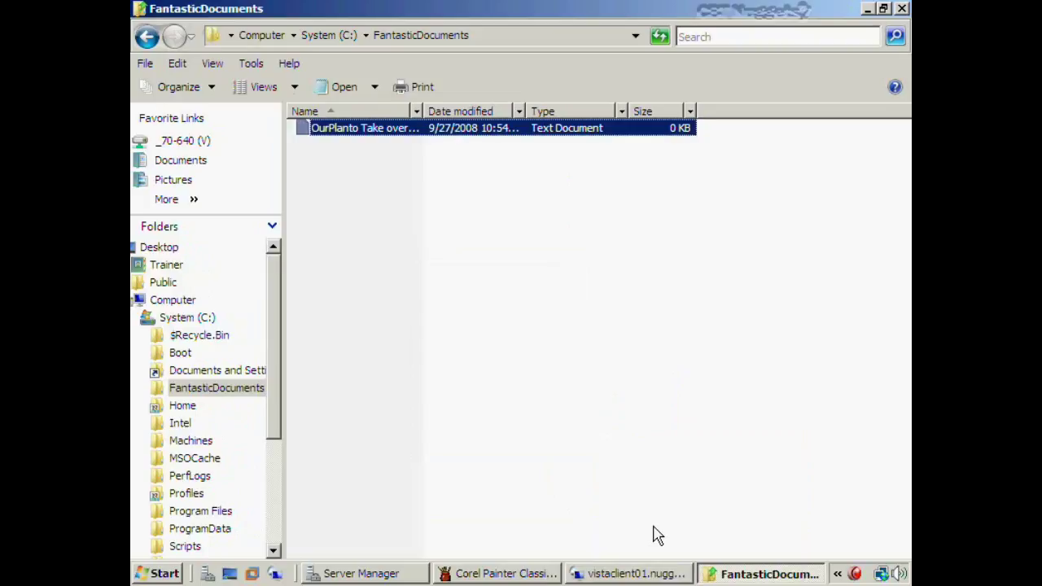
Correct the name to 'Our Plan to Take over the world' and return to C:
{"action": "left_click", "coordinate": [329, 130]}
{"action": "left_click", "coordinate": [329, 128]}
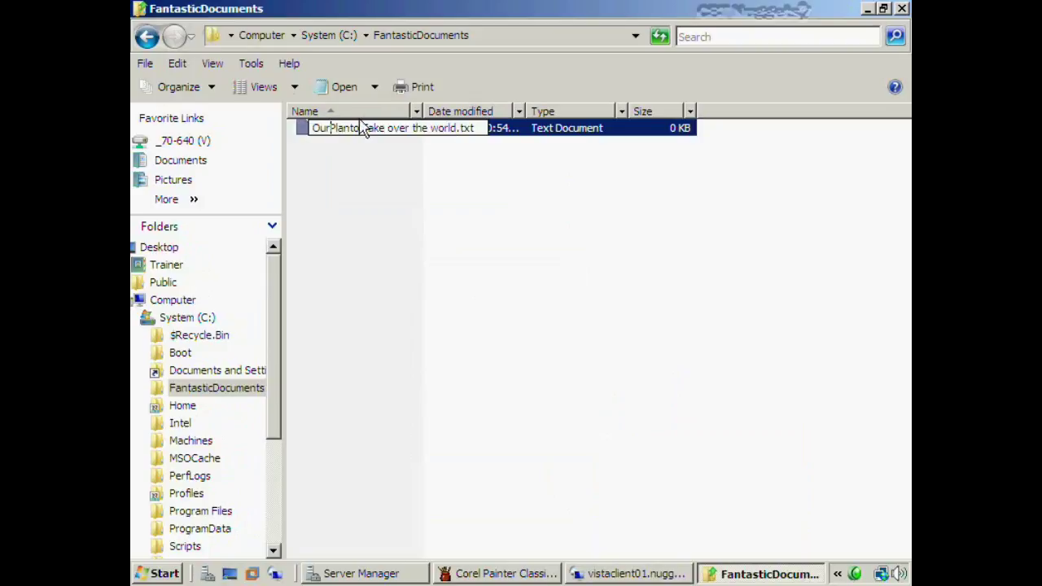
{"action": "left_click", "coordinate": [351, 128]}
{"action": "left_click", "coordinate": [405, 215]}
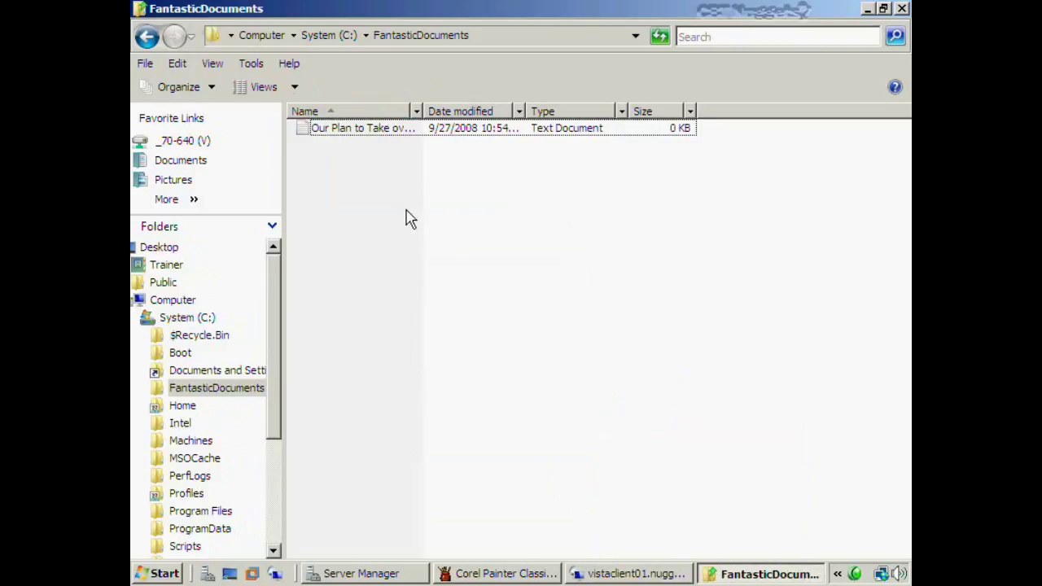
{"action": "key", "text": "BackSpace"}
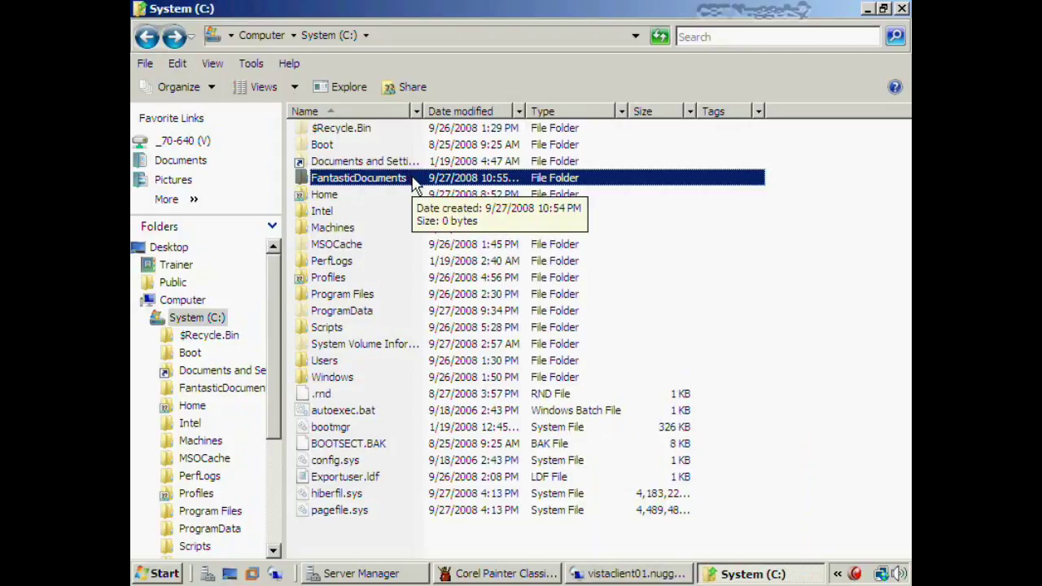
Add the Fantastic4 group to FantasticDocuments' sharing list with Contributor permission
{"action": "right_click", "coordinate": [415, 186]}
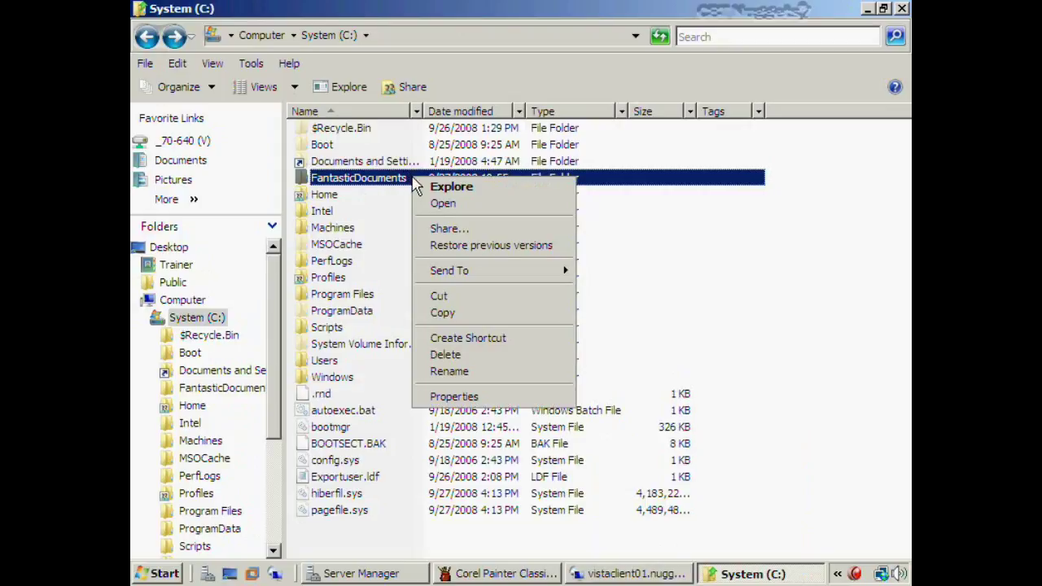
{"action": "left_click", "coordinate": [459, 230]}
{"action": "left_click", "coordinate": [660, 231]}
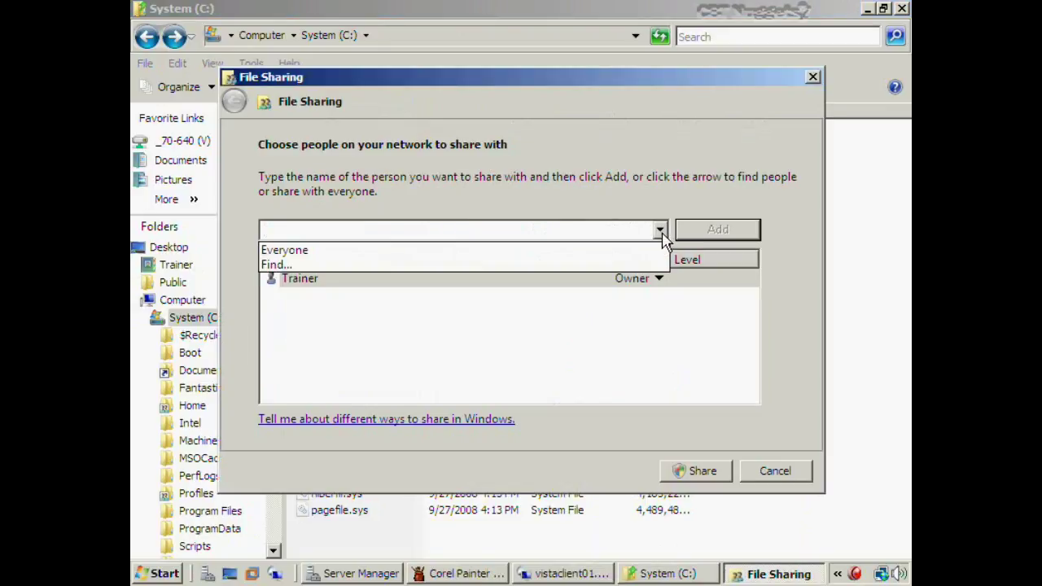
{"action": "left_click", "coordinate": [281, 266]}
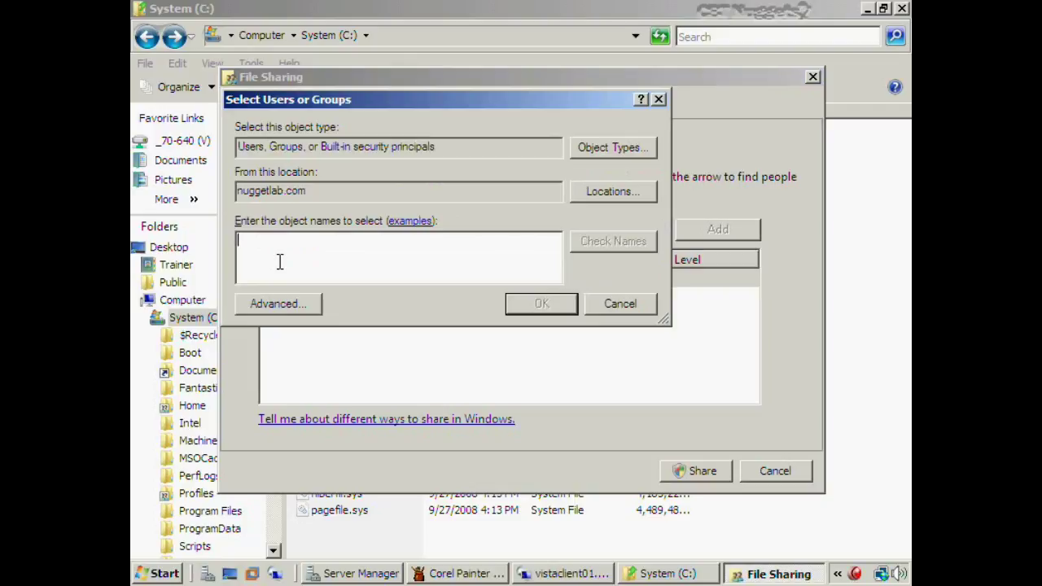
{"action": "type", "text": "fantast"}
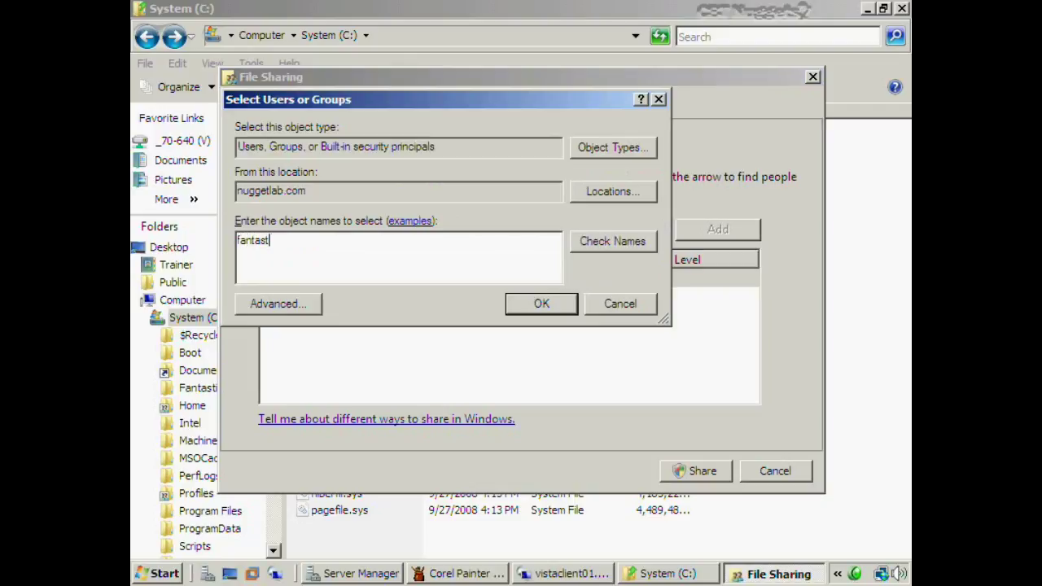
{"action": "key", "text": "Return"}
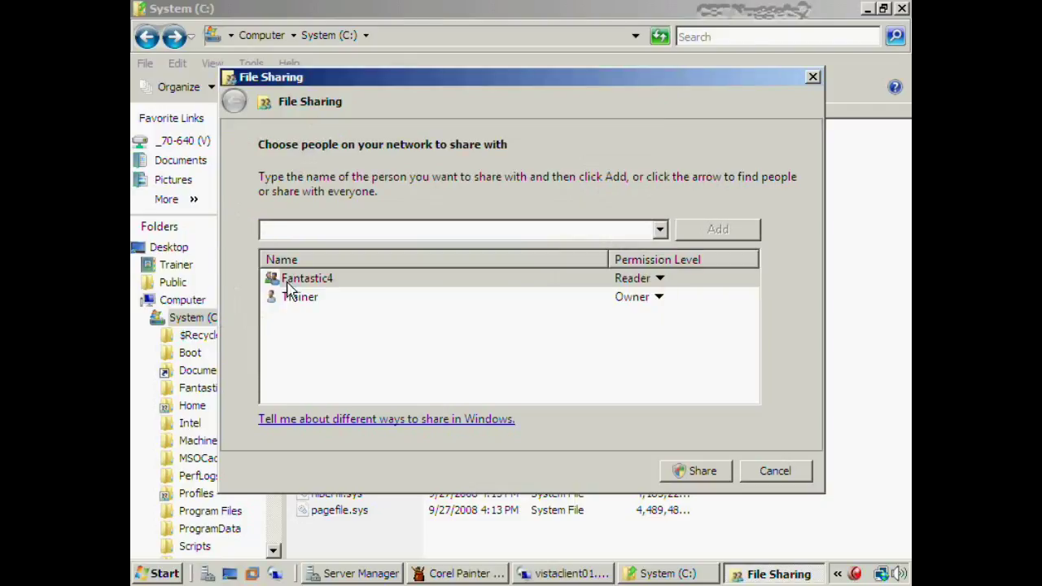
{"action": "left_click", "coordinate": [317, 281]}
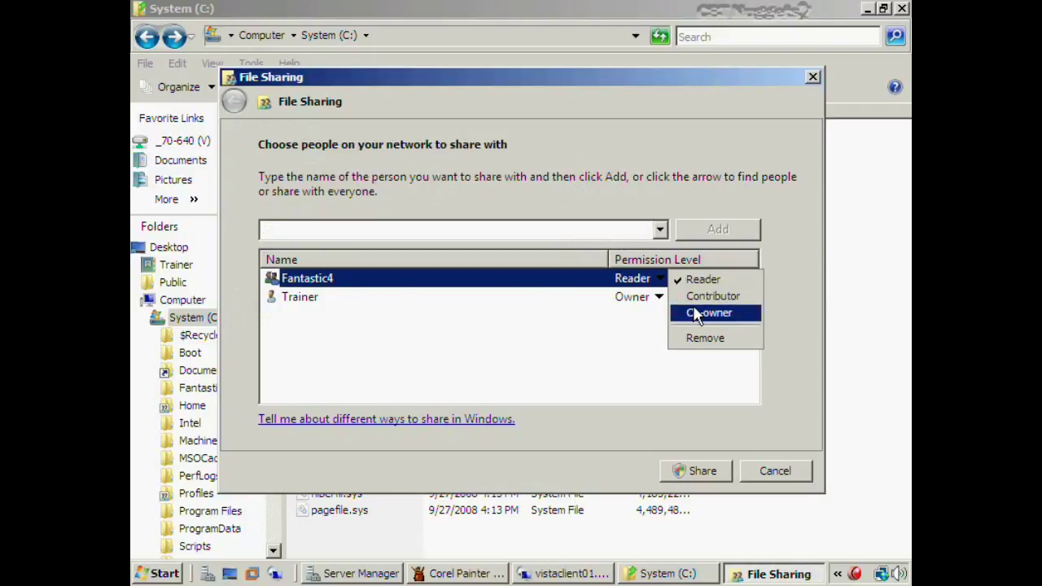
{"action": "left_click", "coordinate": [717, 297]}
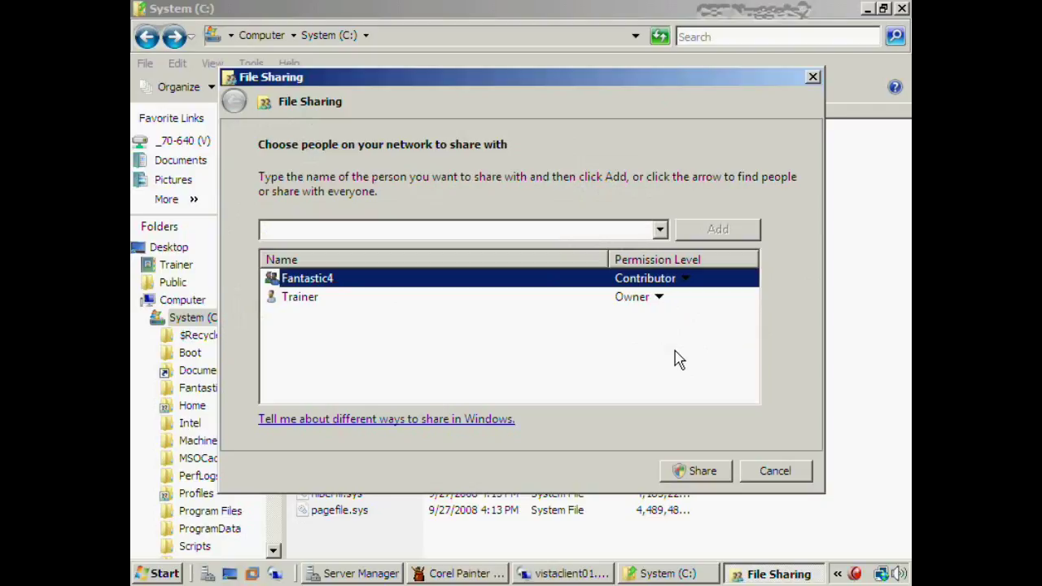
Apply the share, approve the administrator prompt, and finish
{"action": "left_click", "coordinate": [699, 471]}
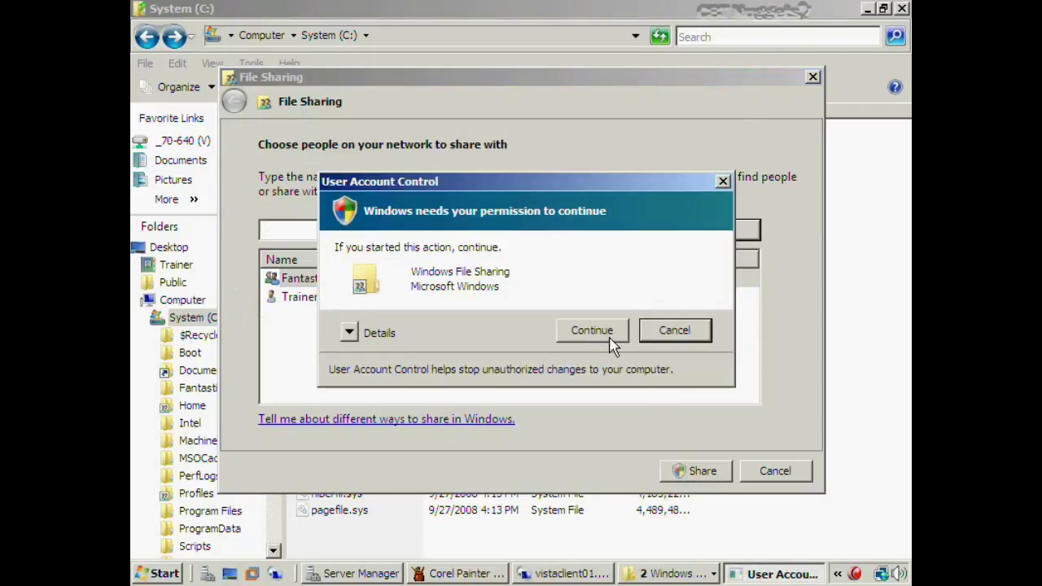
{"action": "left_click", "coordinate": [609, 337]}
{"action": "left_click", "coordinate": [777, 472]}
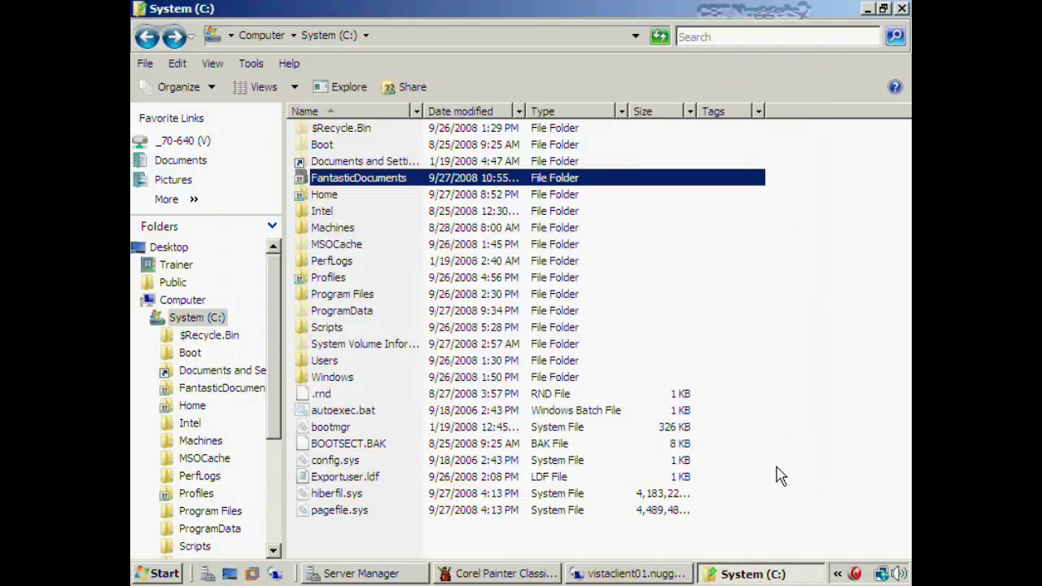
Connect via Remote Desktop to vistaclient01.nuggetlab.com, entering the account password
{"action": "left_click", "coordinate": [435, 545]}
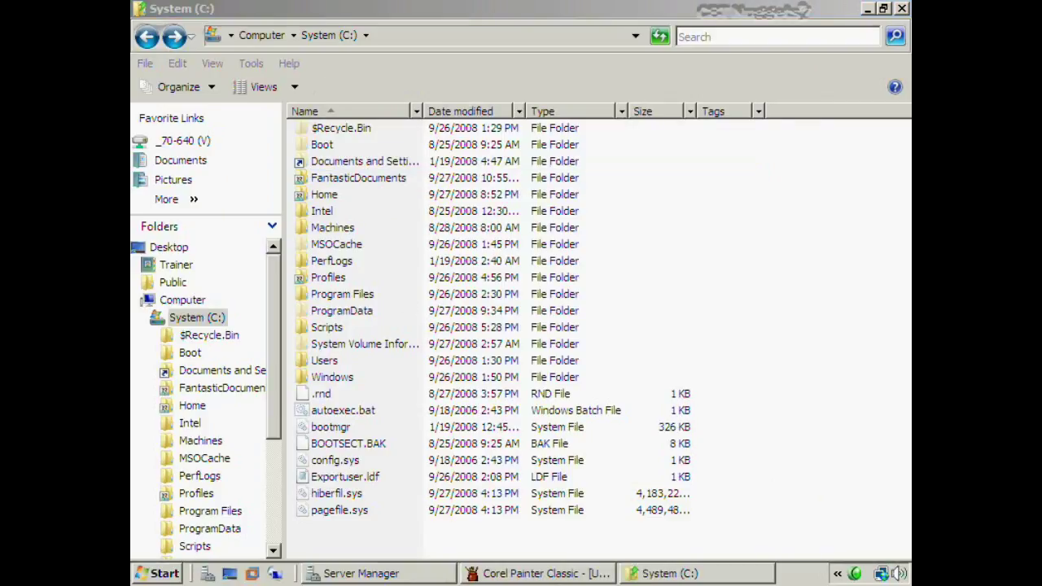
{"action": "left_click", "coordinate": [275, 574]}
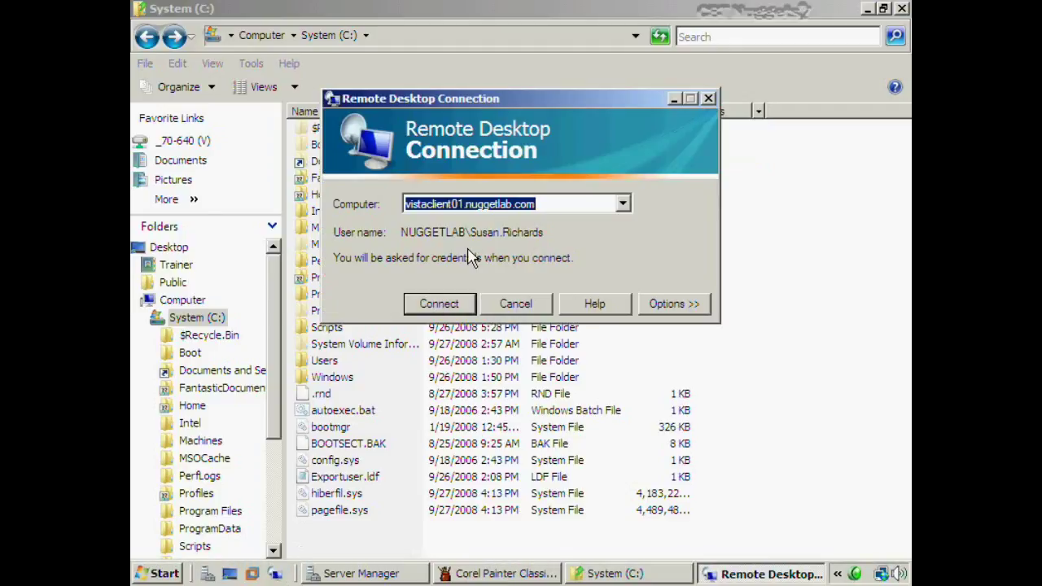
{"action": "left_click", "coordinate": [444, 307]}
{"action": "left_click", "coordinate": [516, 169]}
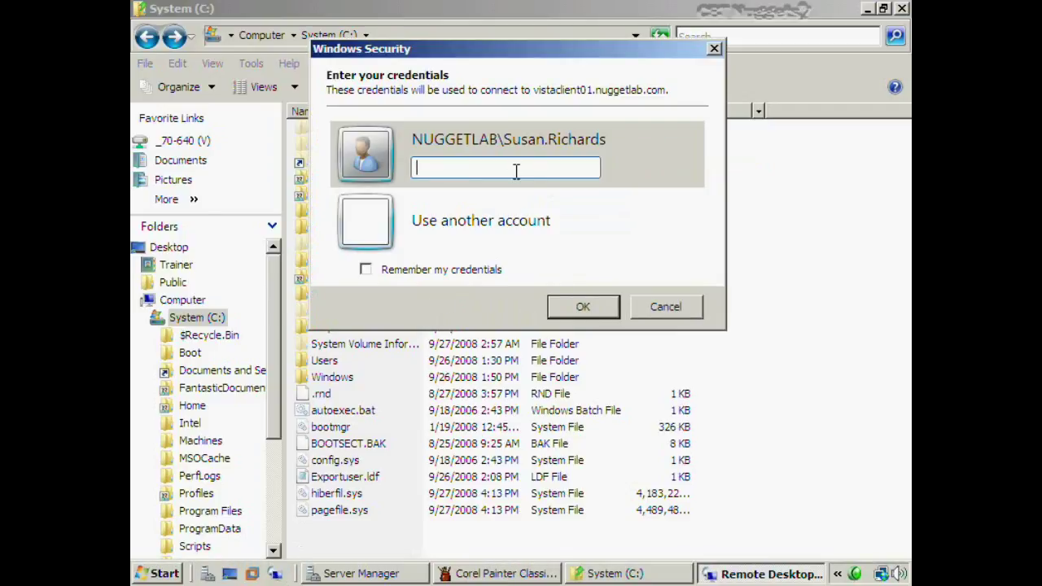
{"action": "type", "text": "Pa$$w0rd"}
{"action": "key", "text": "Return"}
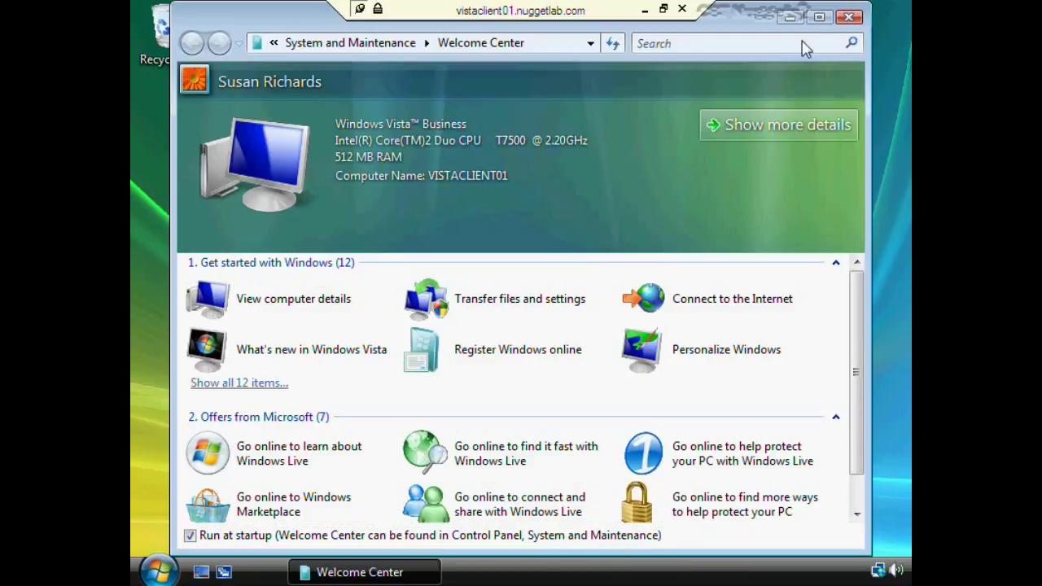
Close Welcome Center and browse to \\dcnugget1\FantasticDocuments from the Computer window
{"action": "left_click", "coordinate": [849, 17]}
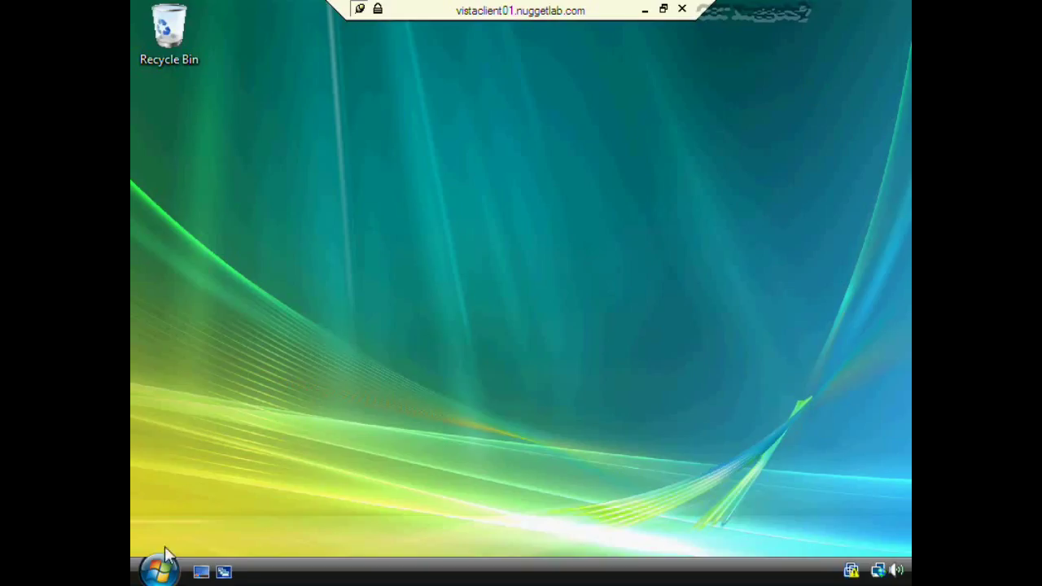
{"action": "left_click", "coordinate": [160, 570]}
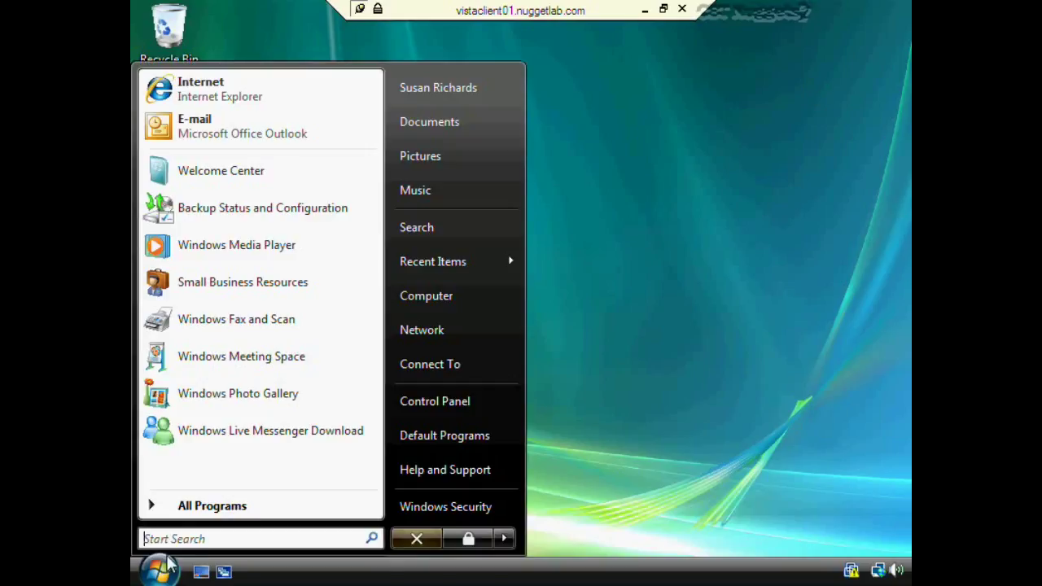
{"action": "left_click", "coordinate": [434, 295]}
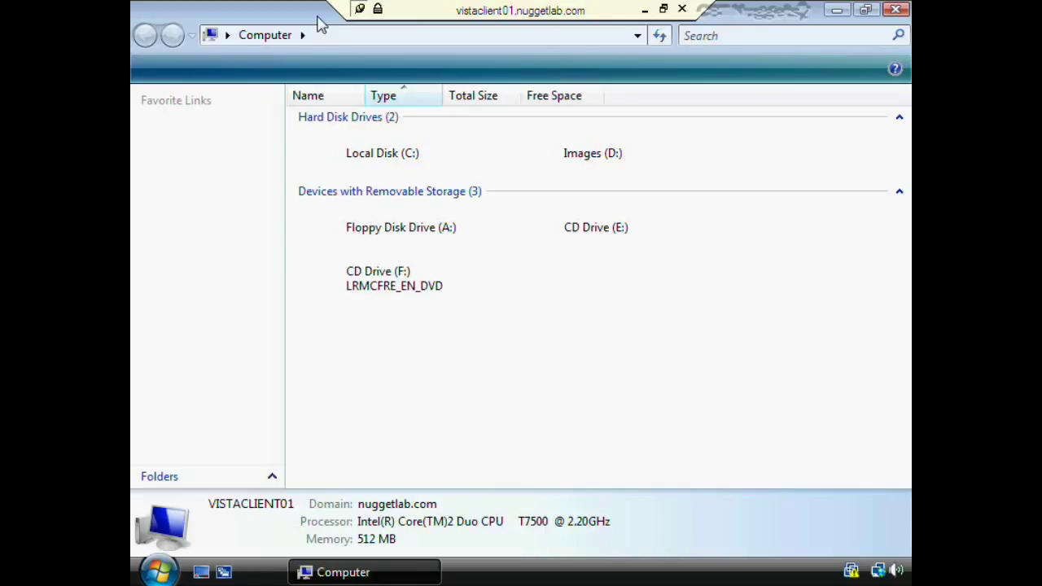
{"action": "left_click", "coordinate": [329, 42]}
{"action": "type", "text": "\\\\"}
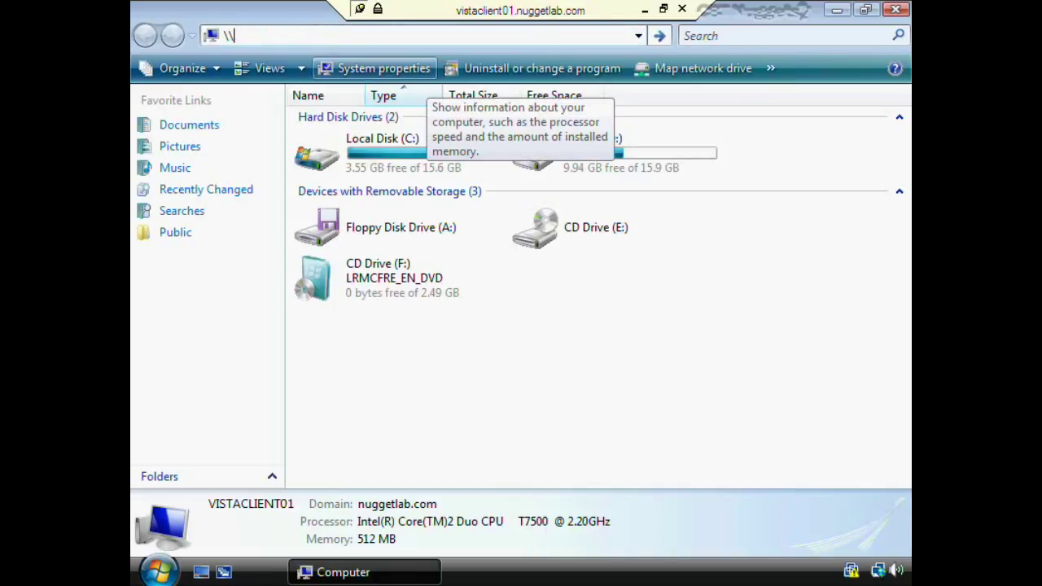
{"action": "type", "text": "dcnugget1\\f"}
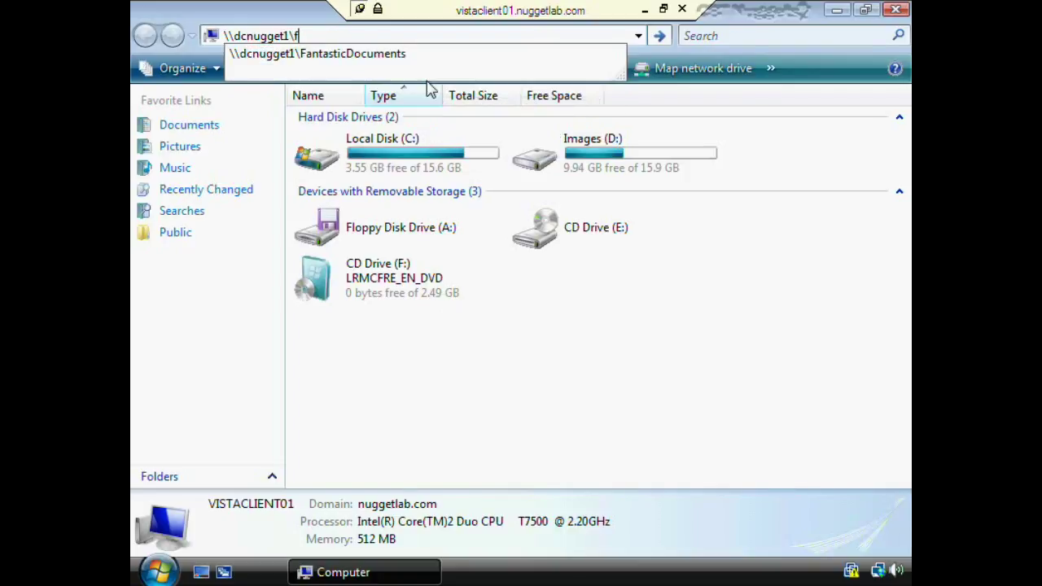
{"action": "key", "text": "Down"}
{"action": "key", "text": "Return"}
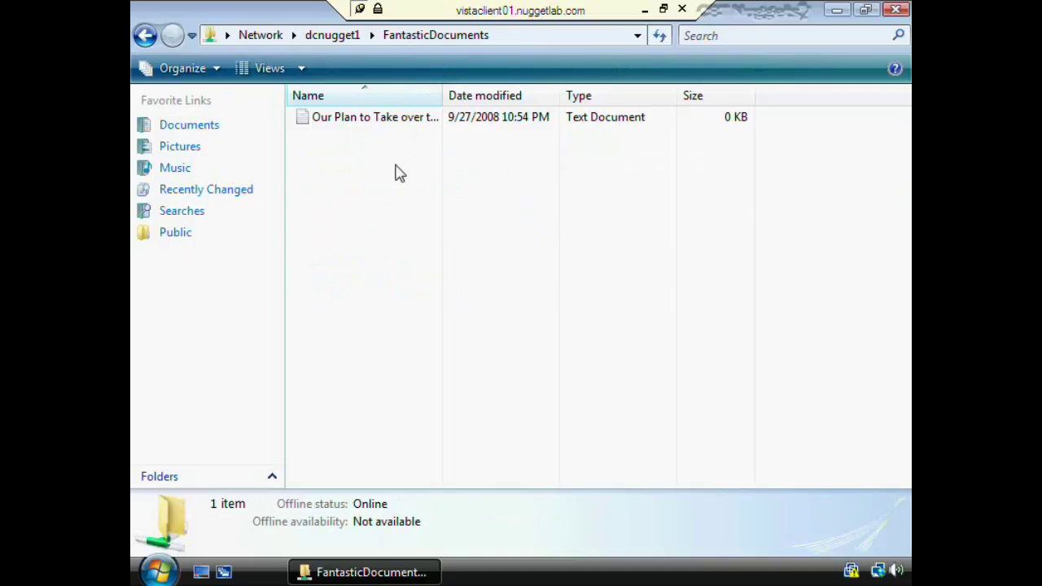
Write 'Turn everything invisible' into the plan text file, save it and close Notepad
{"action": "double_click", "coordinate": [391, 120]}
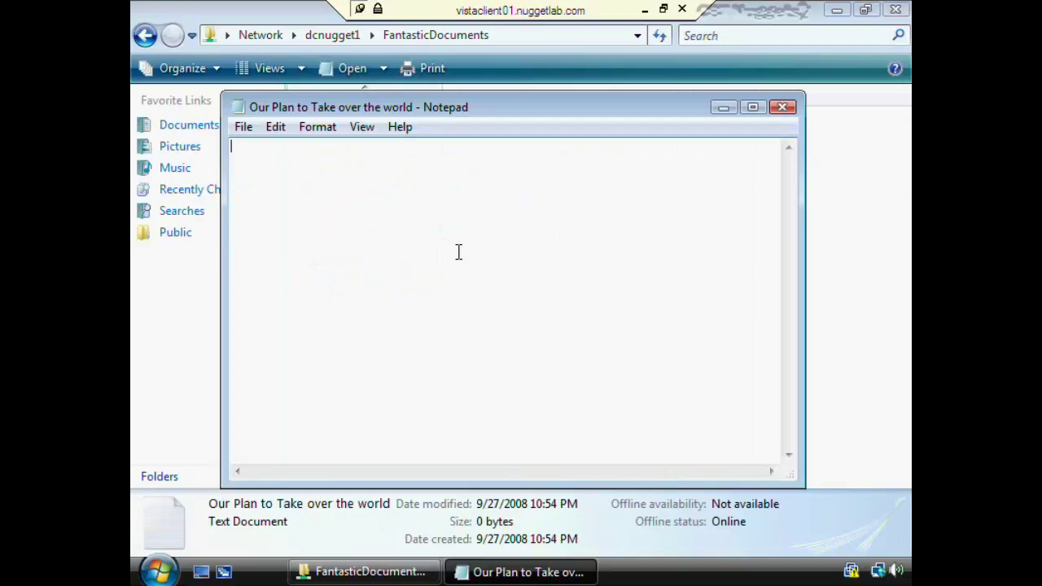
{"action": "type", "text": "Turneverything inviso"}
{"action": "key", "text": "BackSpace"}
{"action": "type", "text": "ibl"}
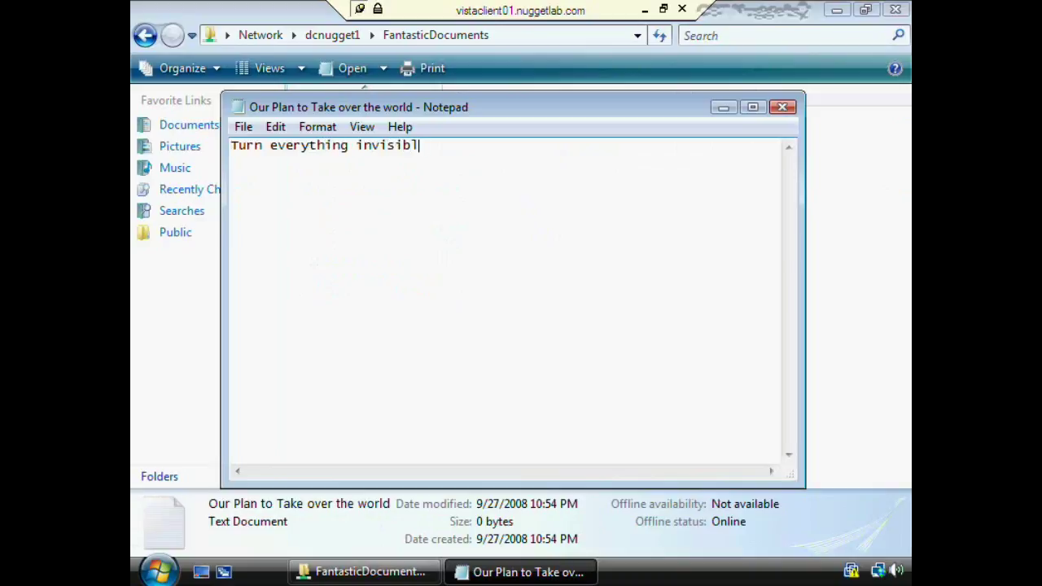
{"action": "type", "text": "e"}
{"action": "key", "text": "alt+f"}
{"action": "key", "text": "x"}
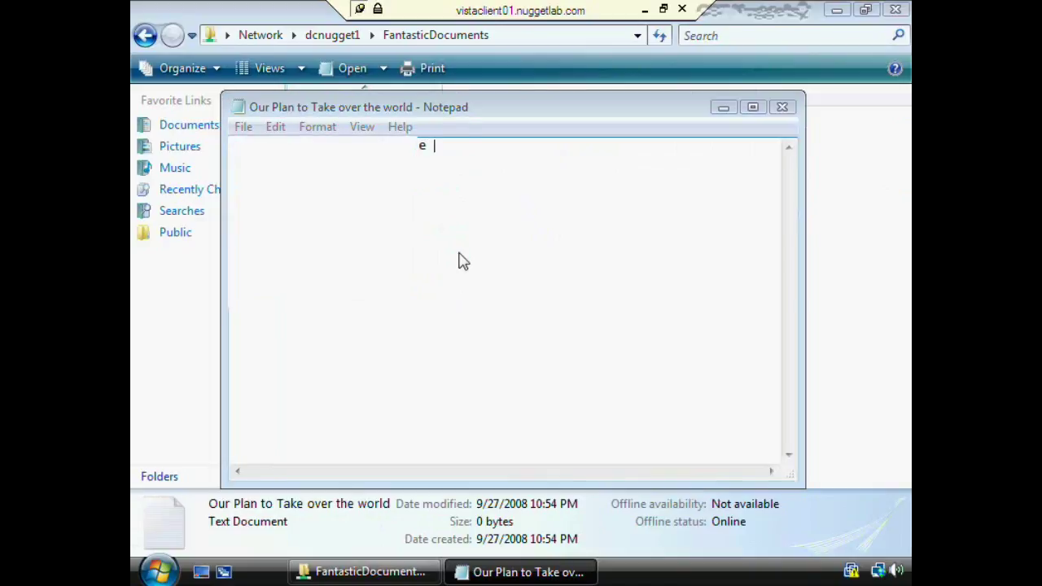
{"action": "key", "text": "Escape"}
{"action": "key", "text": "alt+f4"}
{"action": "key", "text": "n"}
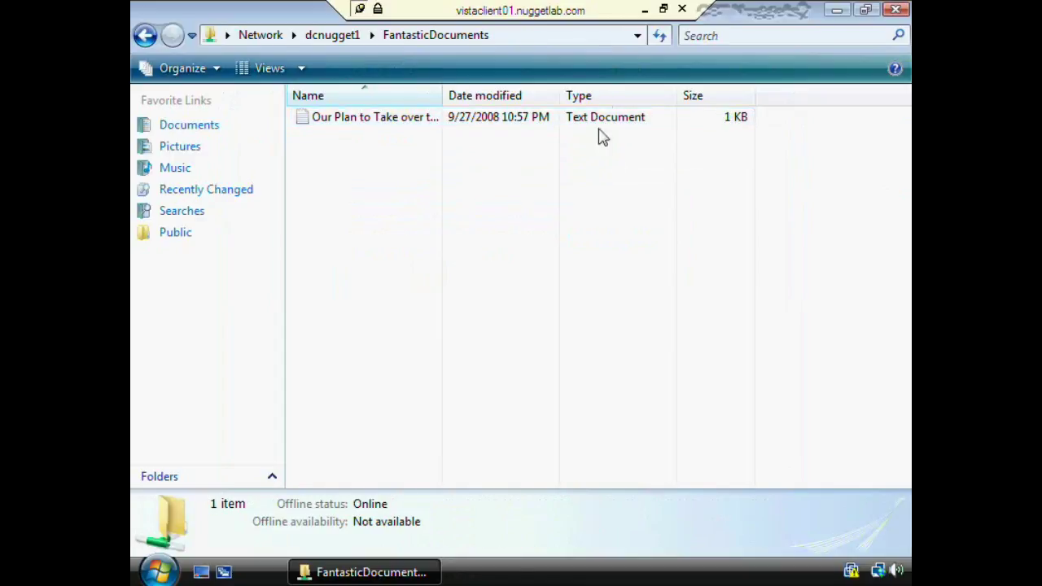
Reconnect to vistaclient01.nuggetlab.com using another domain account's user name and password
{"action": "left_click", "coordinate": [159, 572]}
{"action": "left_click", "coordinate": [505, 538]}
{"action": "left_click", "coordinate": [556, 558]}
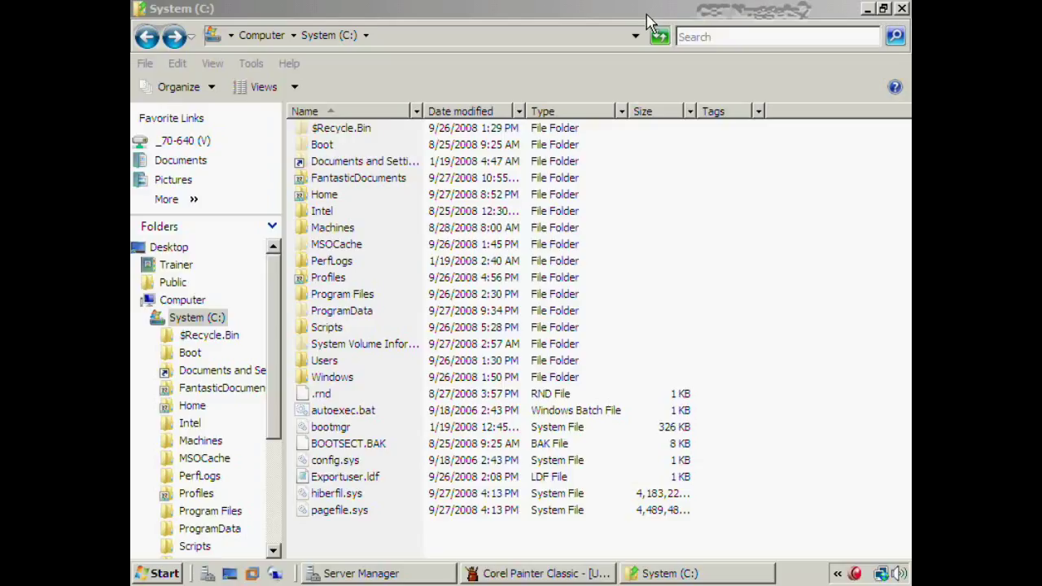
{"action": "left_click", "coordinate": [274, 573]}
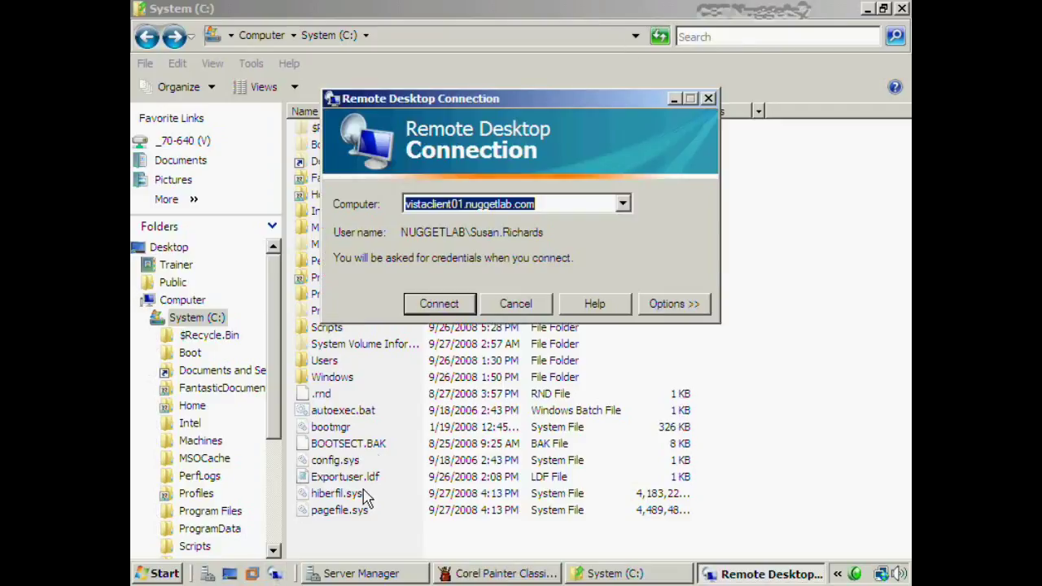
{"action": "left_click", "coordinate": [455, 303]}
{"action": "left_click", "coordinate": [501, 224]}
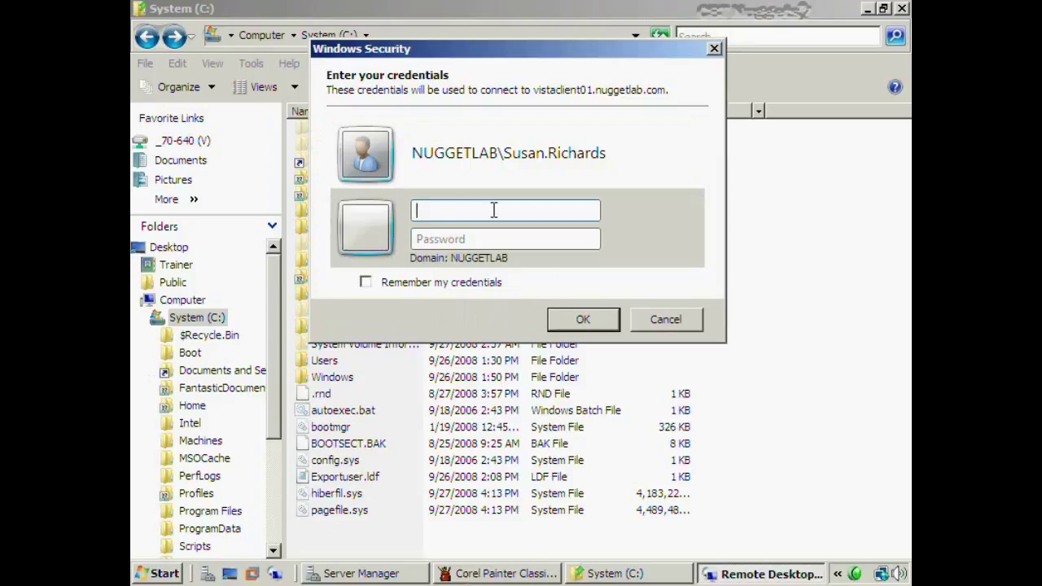
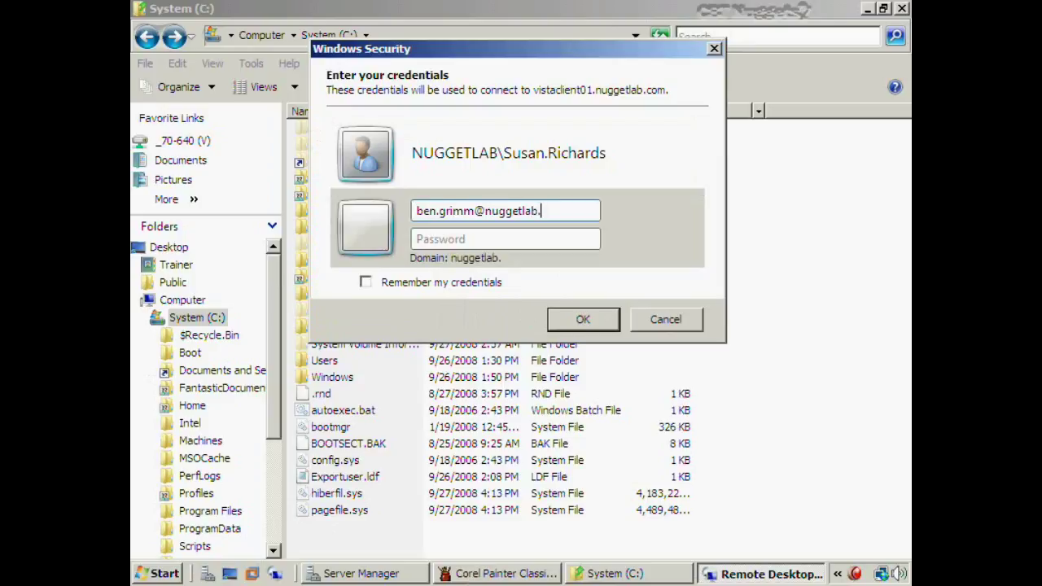
{"action": "key", "text": "Tab"}
{"action": "type", "text": "********"}
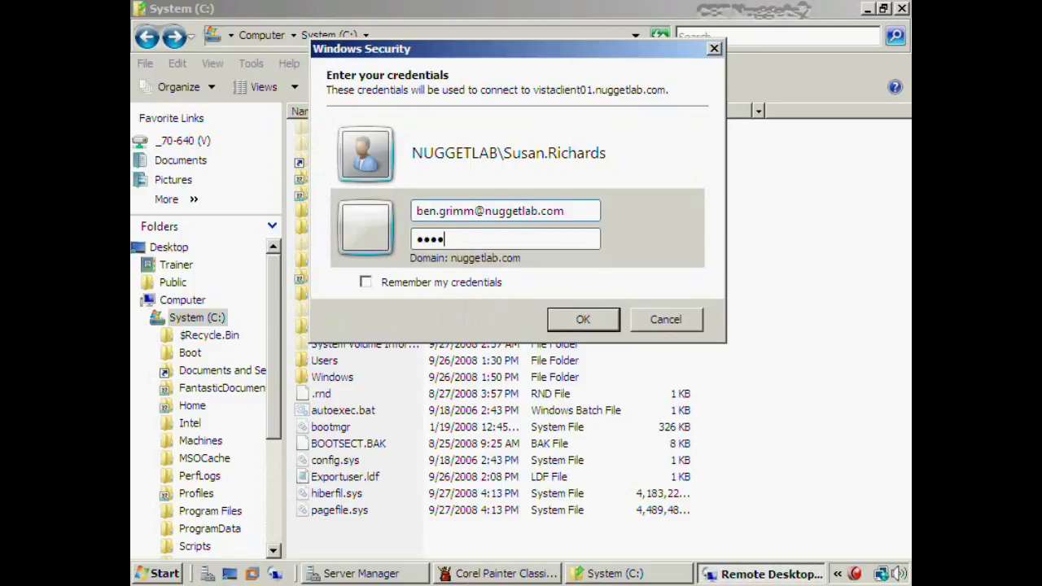
{"action": "key", "text": "Return"}
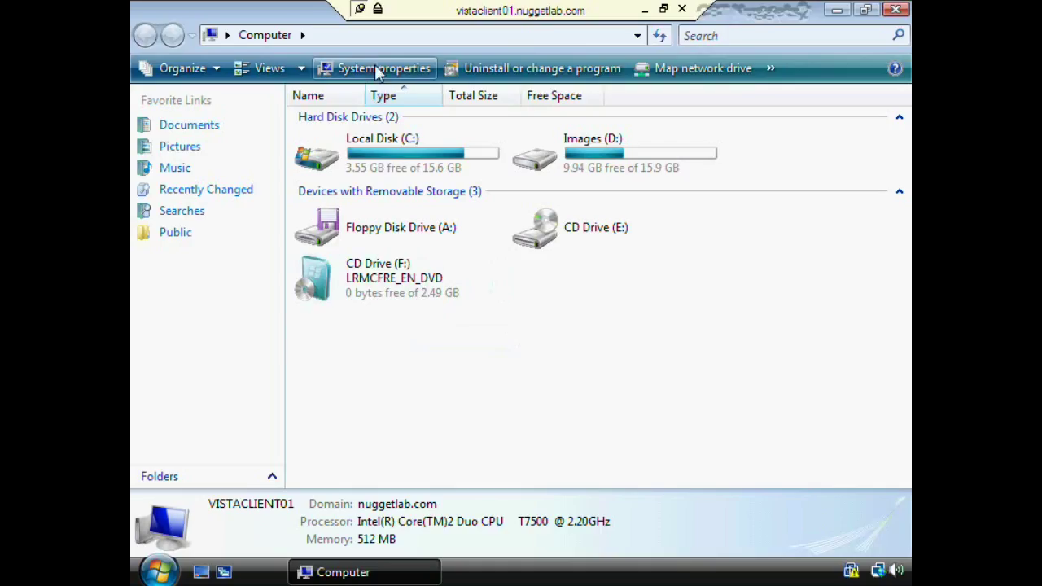
Go to \\dcnugget1\FantasticDocuments and open the plan text file
{"action": "left_click", "coordinate": [360, 39]}
{"action": "type", "text": "\\\\"}
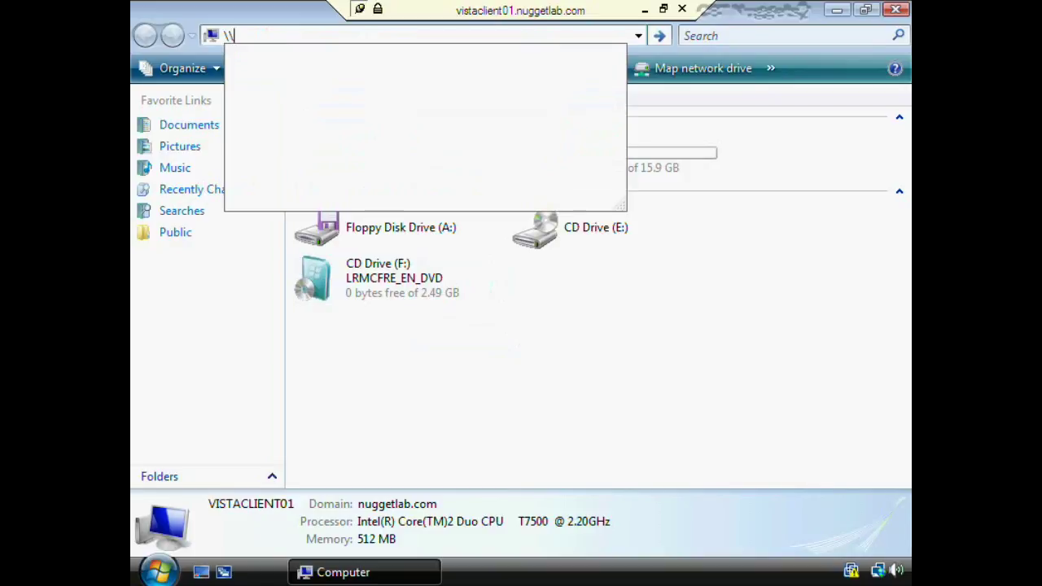
{"action": "type", "text": "dcnugget1\\f"}
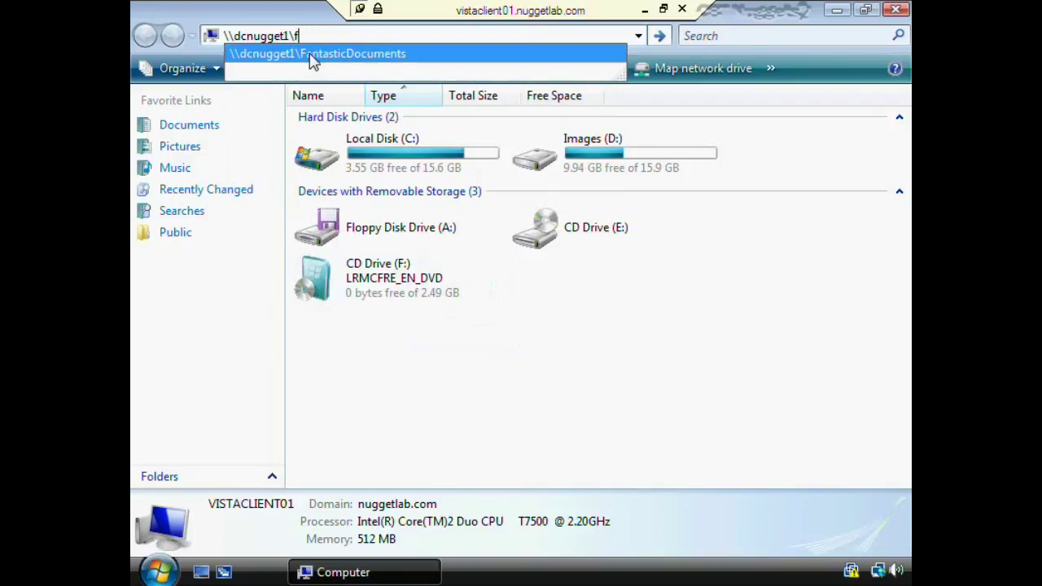
{"action": "left_click", "coordinate": [314, 55]}
{"action": "double_click", "coordinate": [368, 120]}
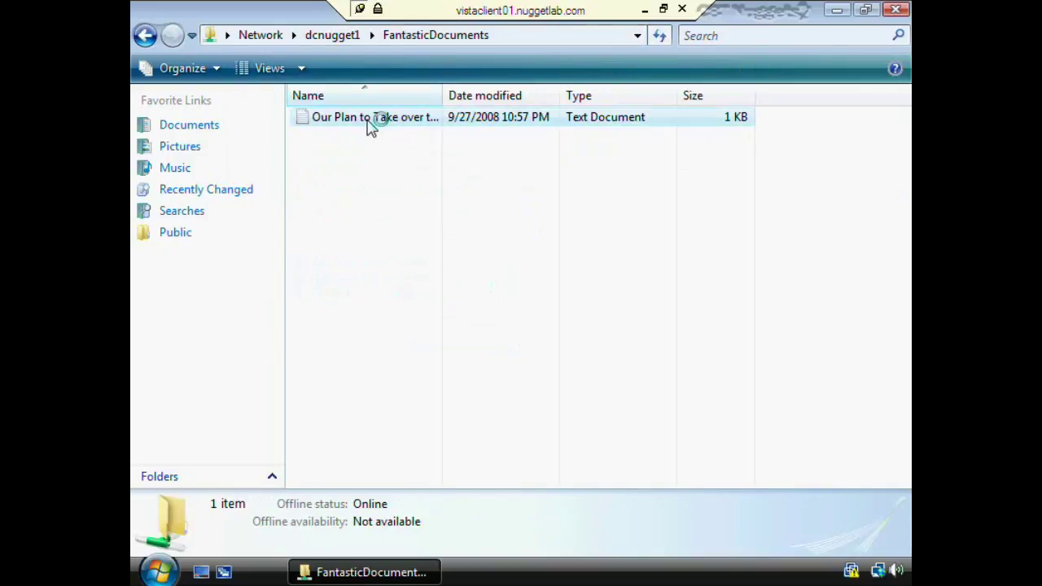
Append a second line 'Smash everything', save the file, and close the window
{"action": "left_click", "coordinate": [490, 168]}
{"action": "key", "text": "Return"}
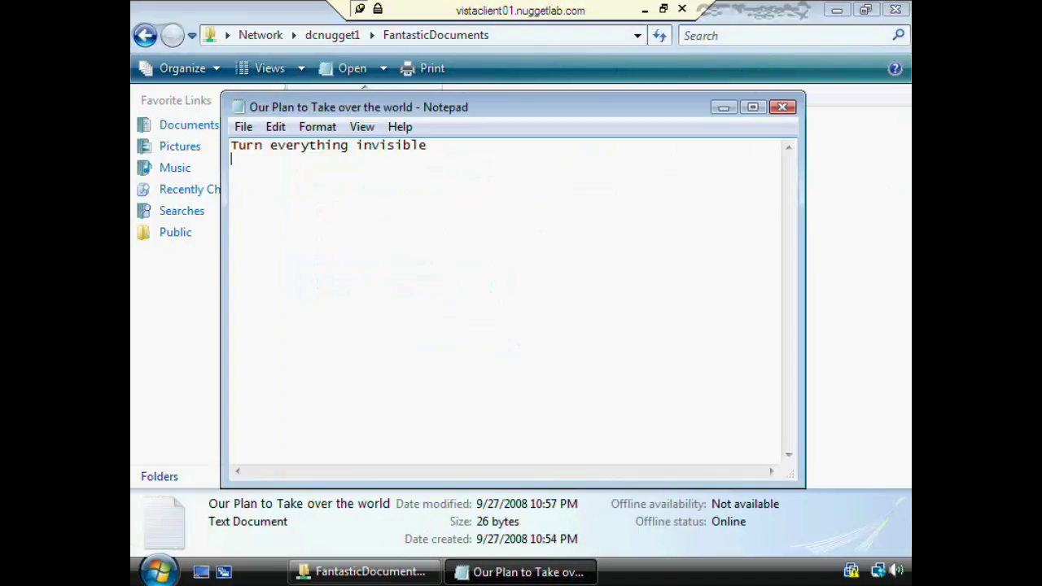
{"action": "type", "text": "Smah"}
{"action": "key", "text": "BackSpace"}
{"action": "key", "text": "BackSpace"}
{"action": "type", "text": "sh everything"}
{"action": "key", "text": "alt+F4"}
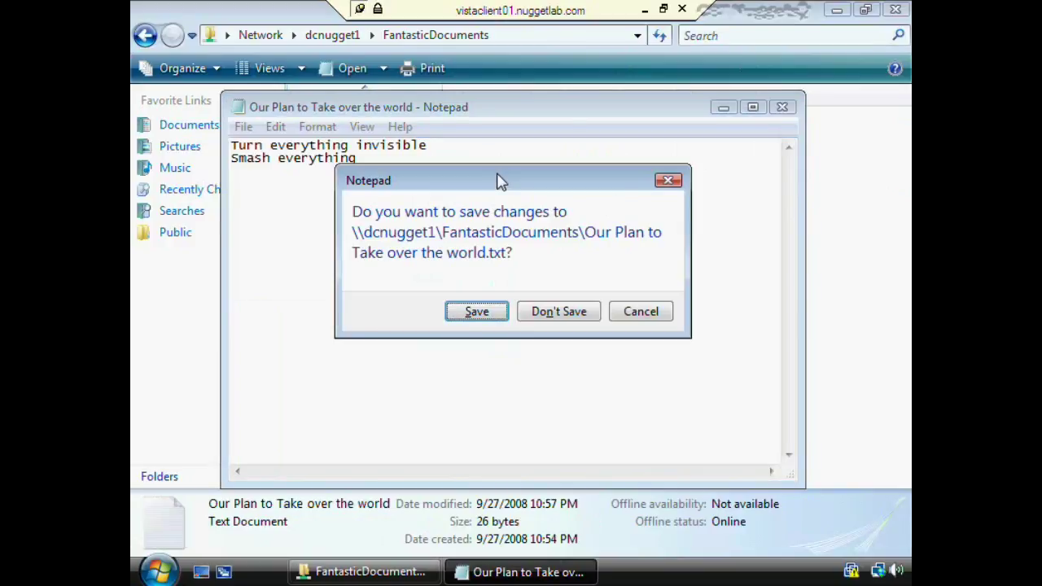
{"action": "key", "text": "Return"}
{"action": "left_click", "coordinate": [501, 183]}
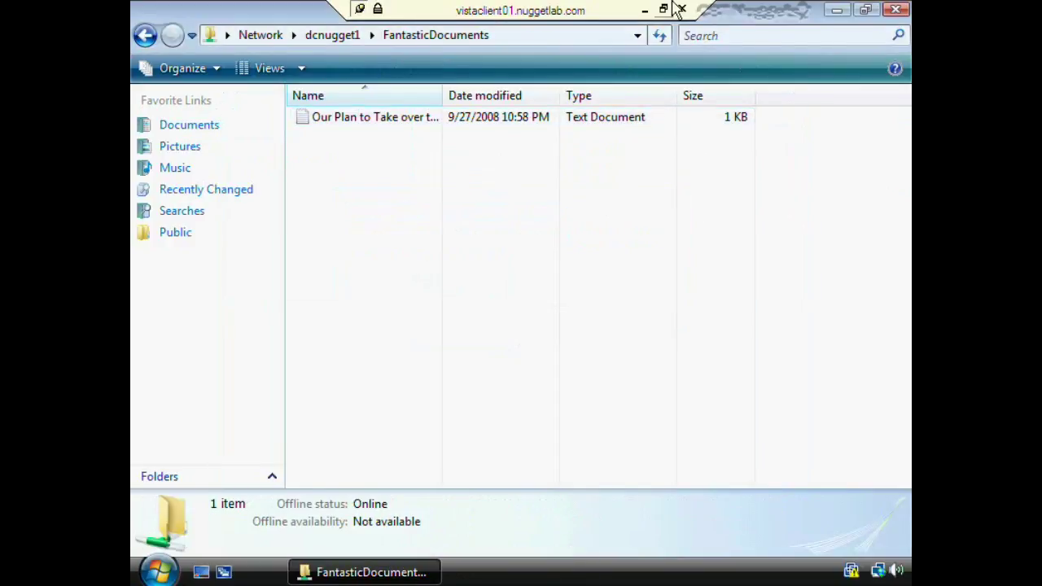
{"action": "left_click", "coordinate": [896, 9]}
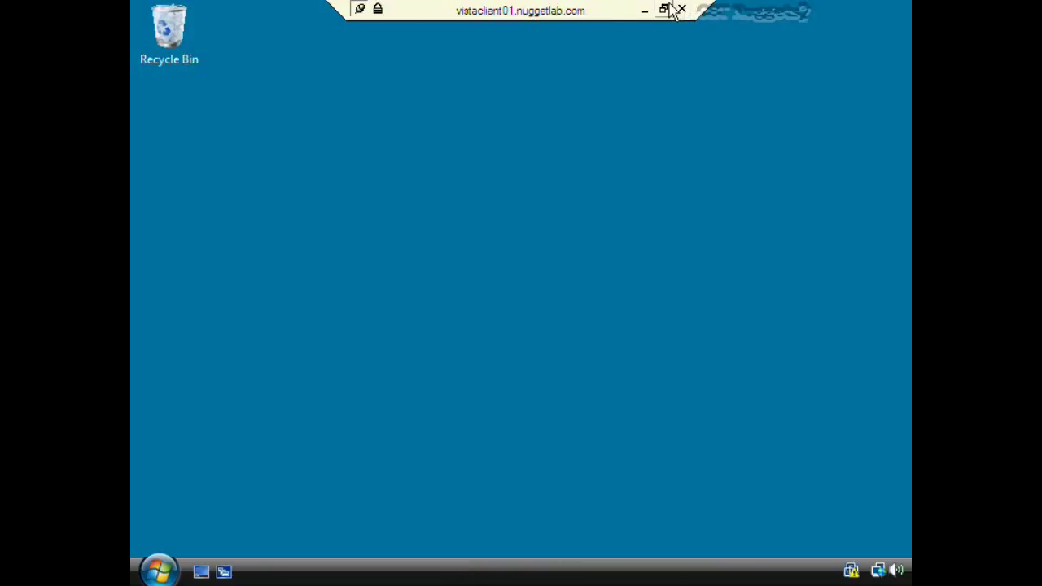
Check Fantastic4's Members tab in Server Manager, then cancel the properties
{"action": "left_click", "coordinate": [645, 9]}
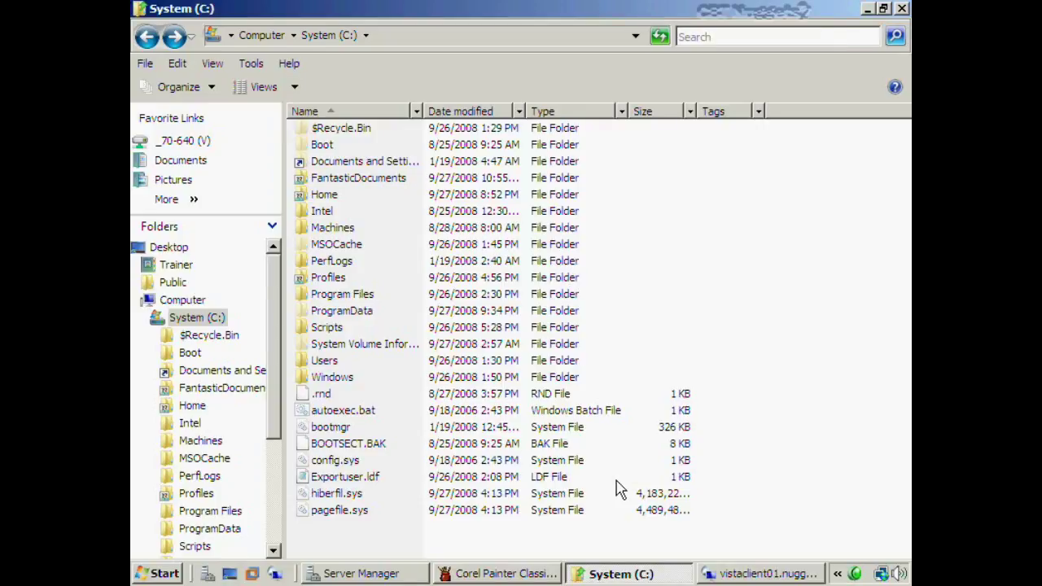
{"action": "left_click", "coordinate": [365, 573]}
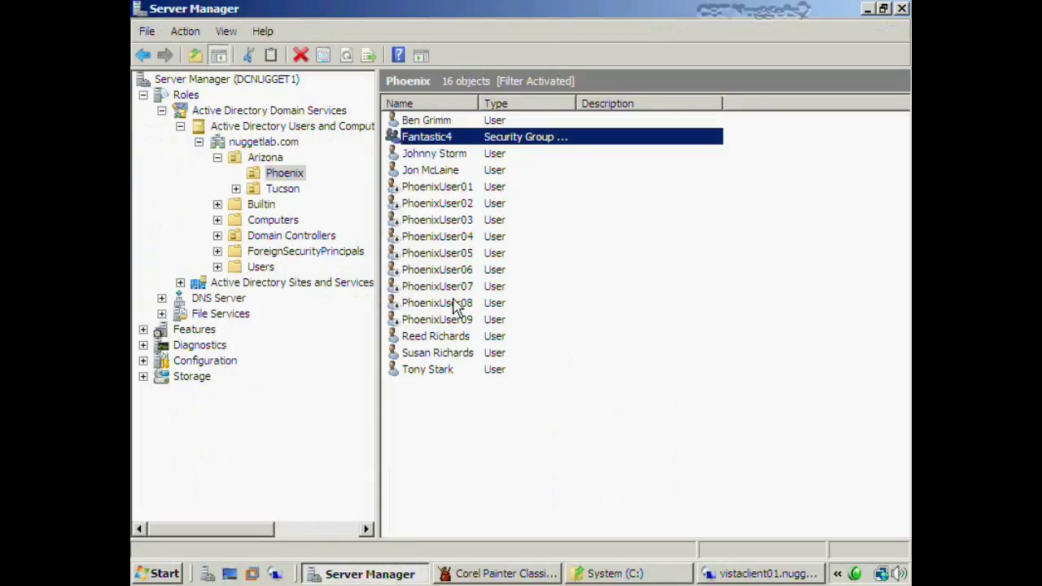
{"action": "double_click", "coordinate": [465, 138]}
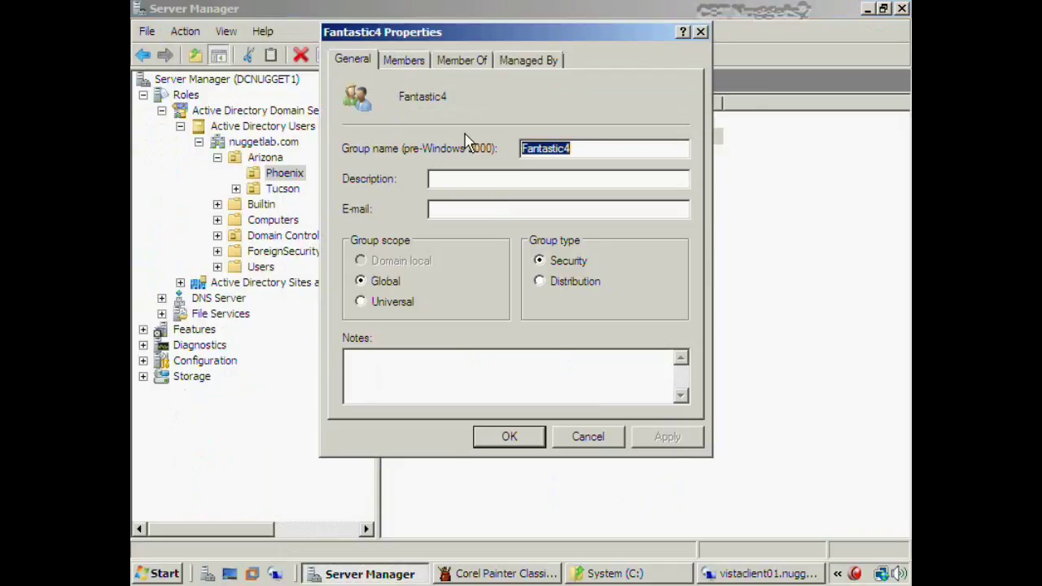
{"action": "left_click", "coordinate": [416, 62]}
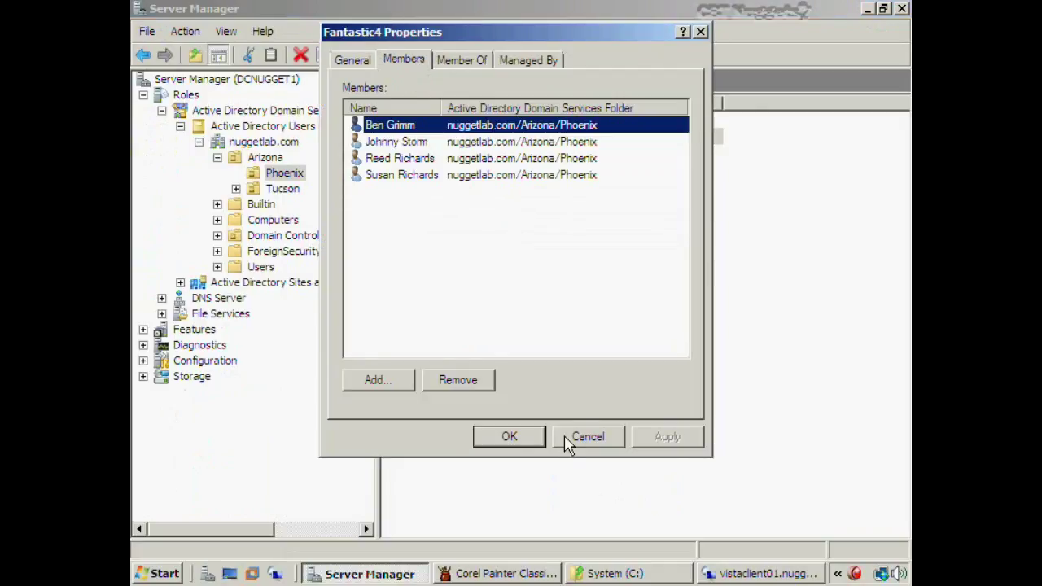
{"action": "left_click", "coordinate": [568, 438]}
In the Vista session, launch Command Prompt from All Programs > Accessories
{"action": "left_click", "coordinate": [765, 574]}
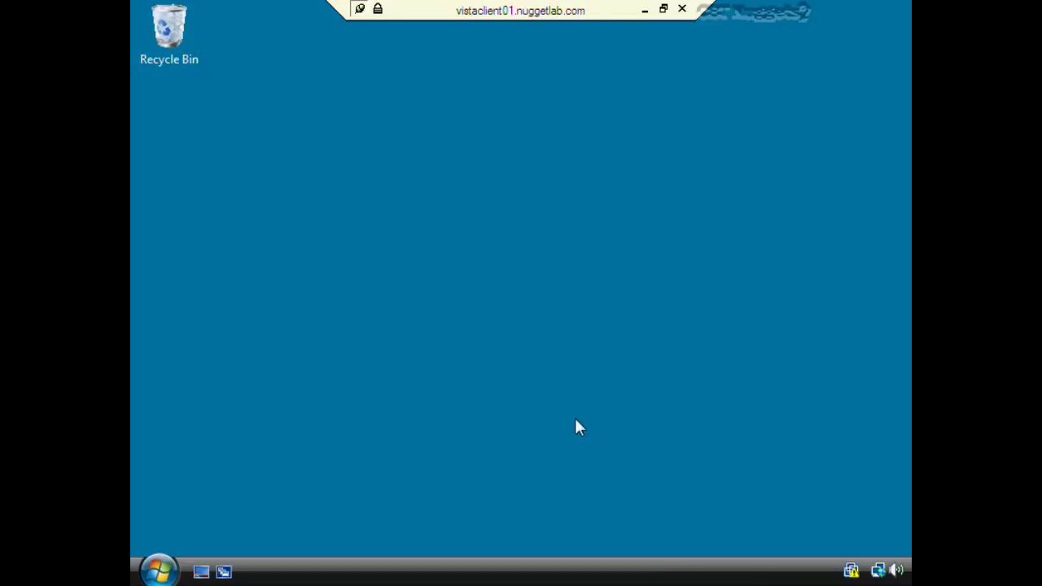
{"action": "left_click", "coordinate": [159, 570]}
{"action": "left_click", "coordinate": [195, 505]}
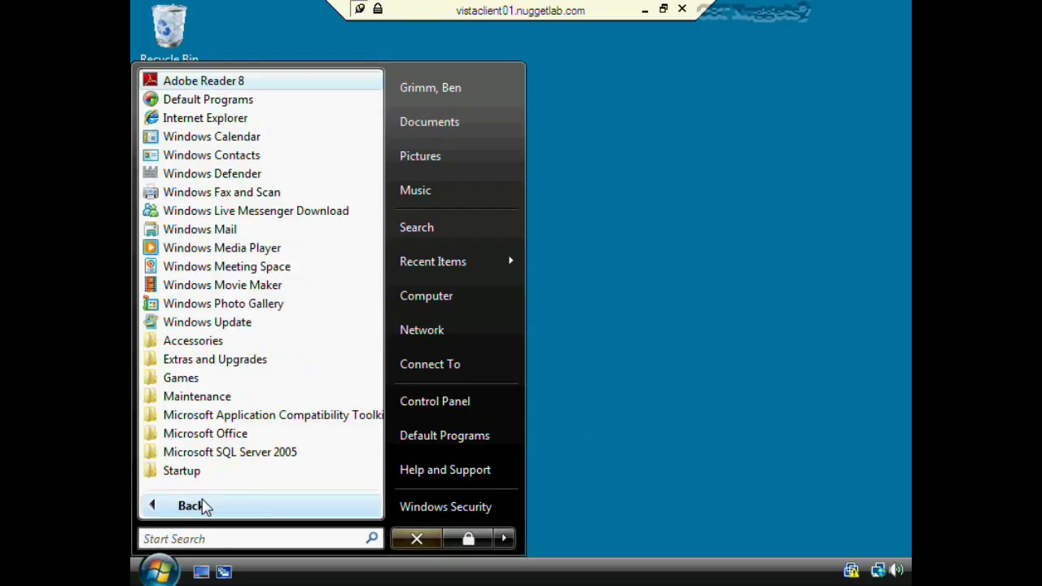
{"action": "left_click", "coordinate": [209, 342]}
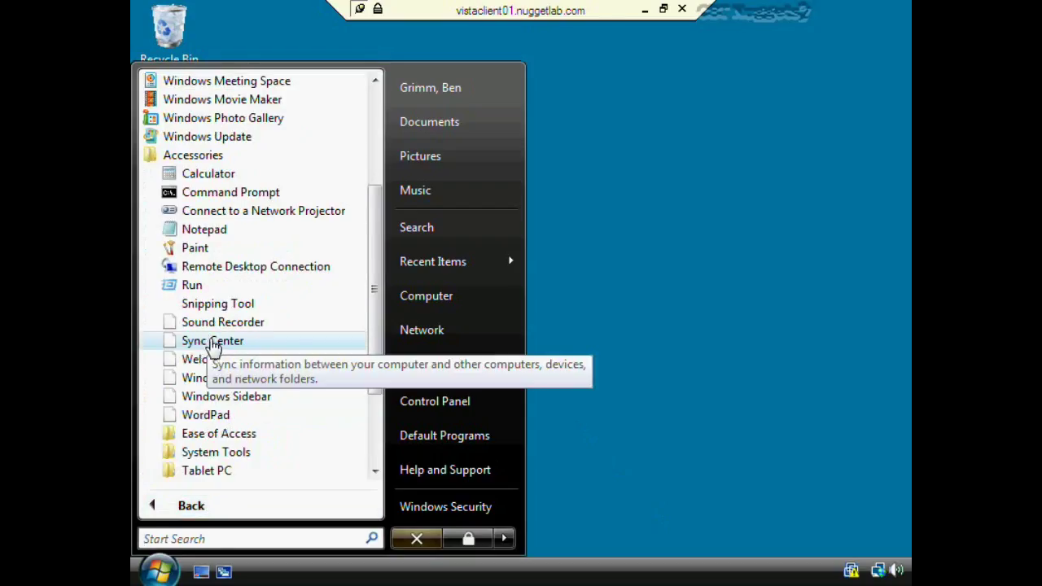
{"action": "left_click", "coordinate": [230, 192]}
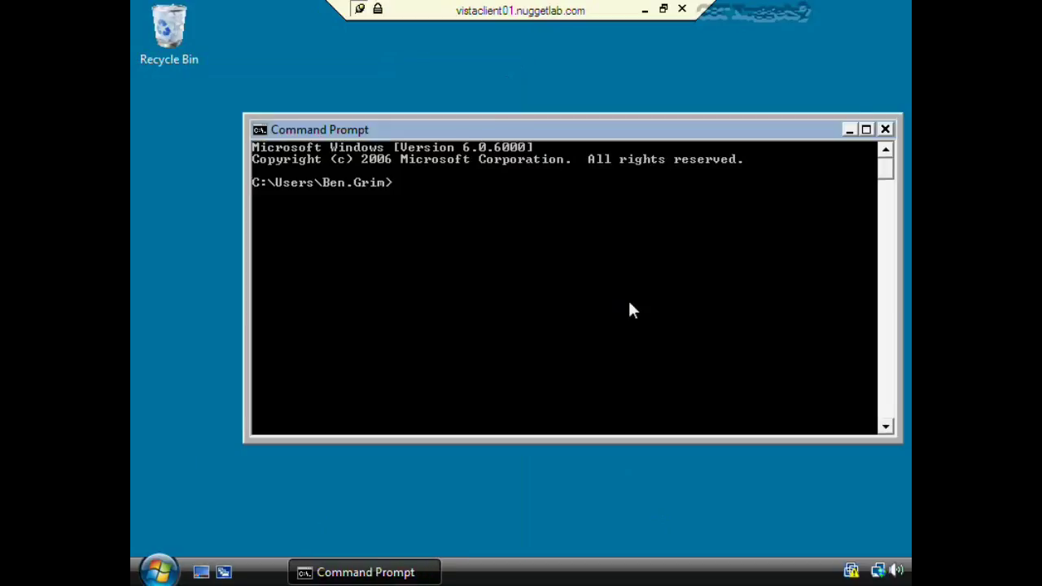
Run whoami /all, confirm NUGGETLAB\Fantastic4 in the group information, then exit Command Prompt
{"action": "type", "text": "whoami /all"}
{"action": "key", "text": "Return"}
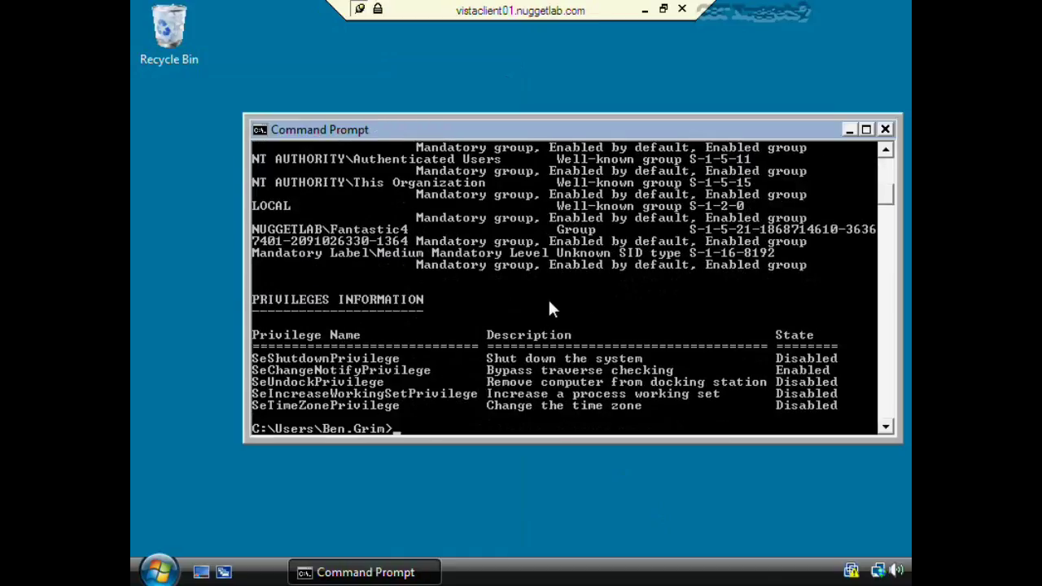
{"action": "scroll", "coordinate": [548, 303], "scroll_direction": "up", "scroll_amount": 6}
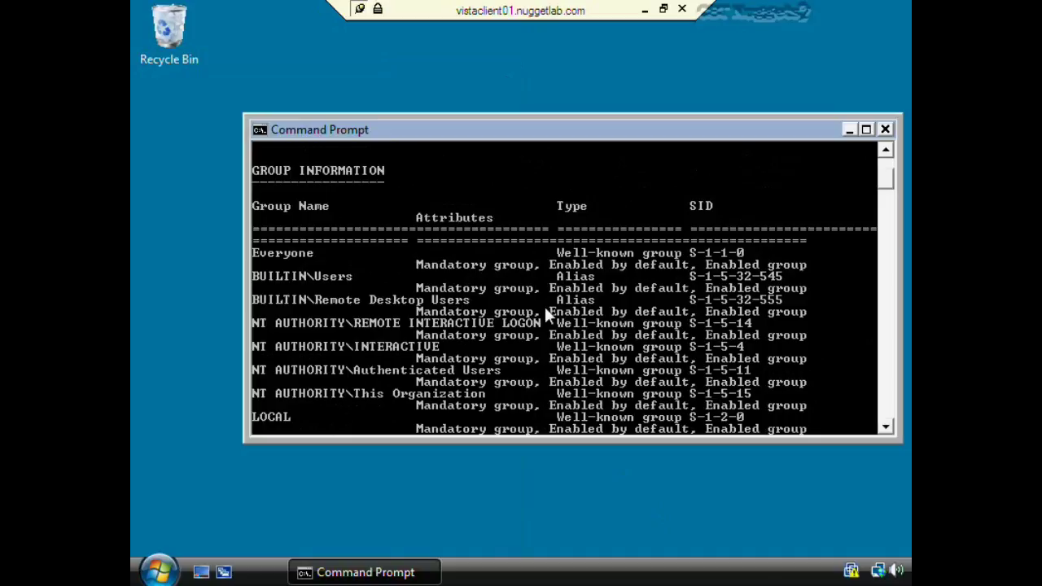
{"action": "scroll", "coordinate": [545, 311], "scroll_direction": "down", "scroll_amount": 3}
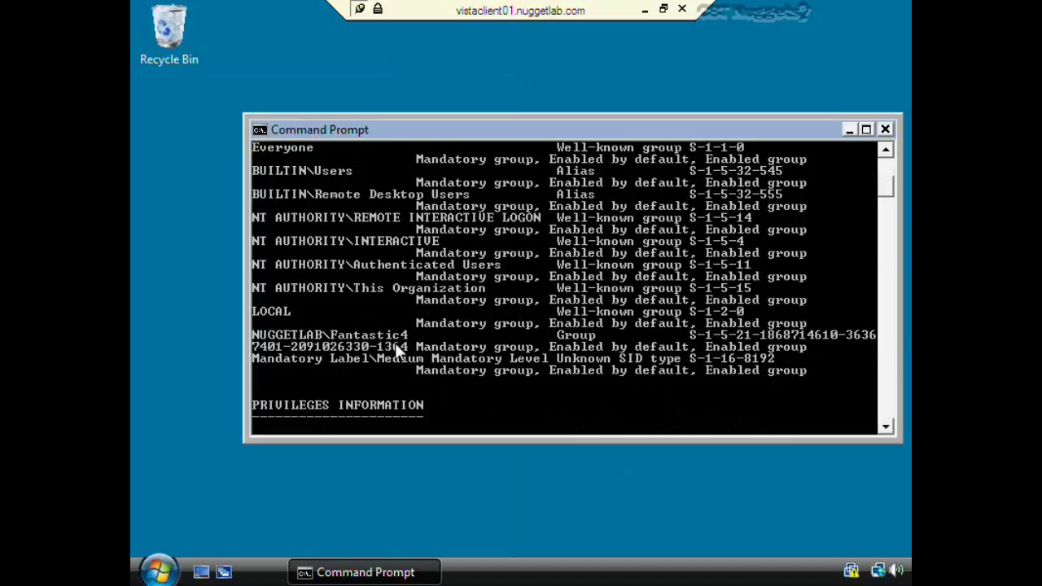
{"action": "type", "text": "exit"}
{"action": "key", "text": "Return"}
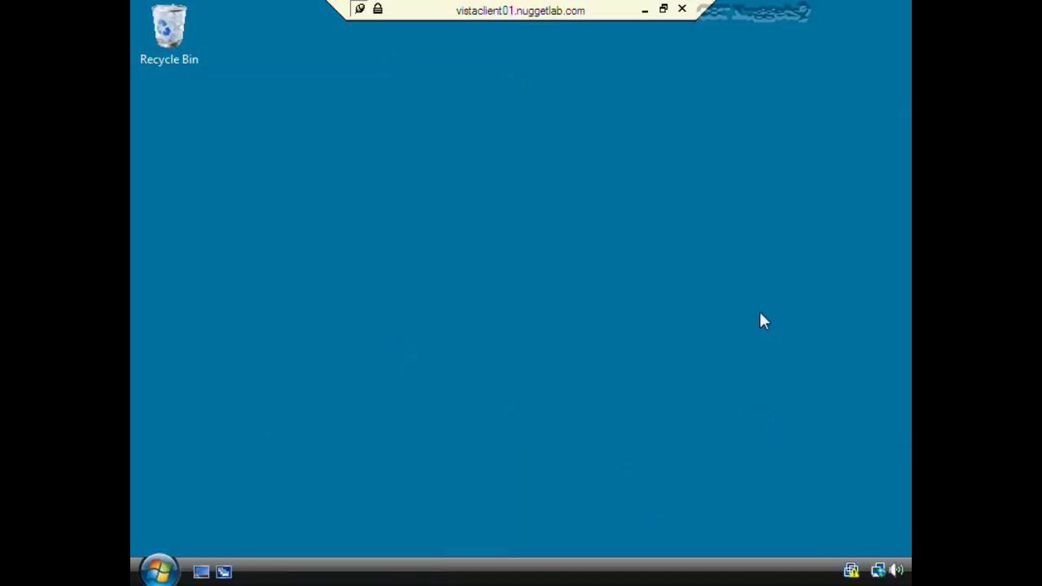
Back on the server, review the Fantastic4 group's members and close its properties unchanged
{"action": "left_click", "coordinate": [643, 9]}
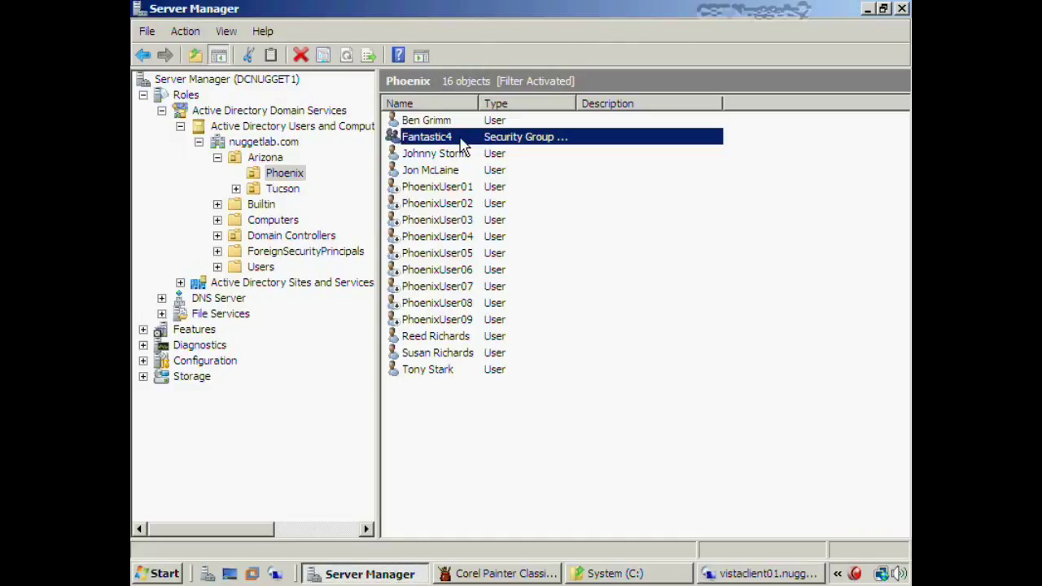
{"action": "double_click", "coordinate": [463, 145]}
{"action": "left_click", "coordinate": [411, 66]}
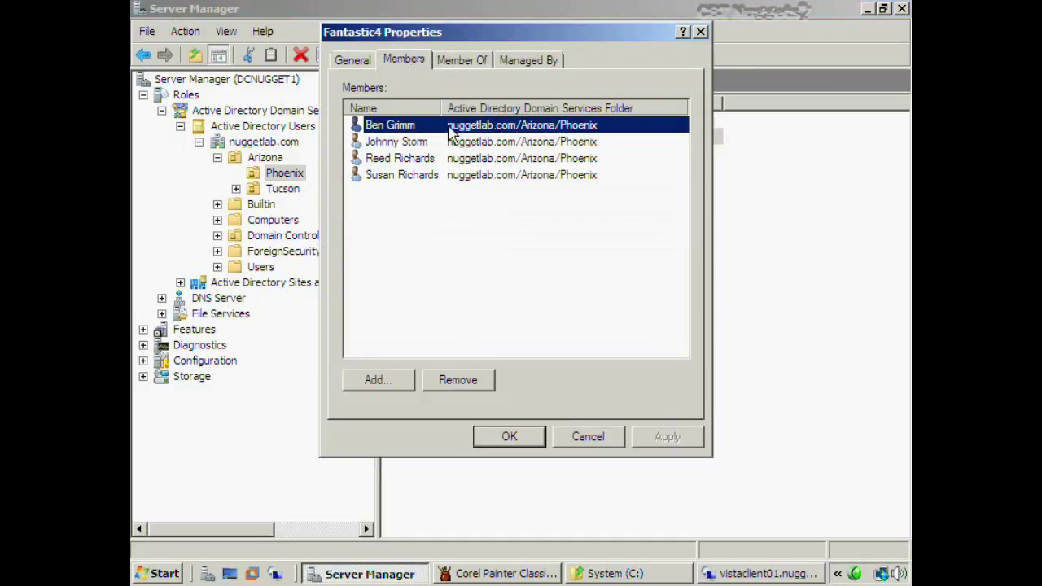
{"action": "left_click", "coordinate": [583, 438]}
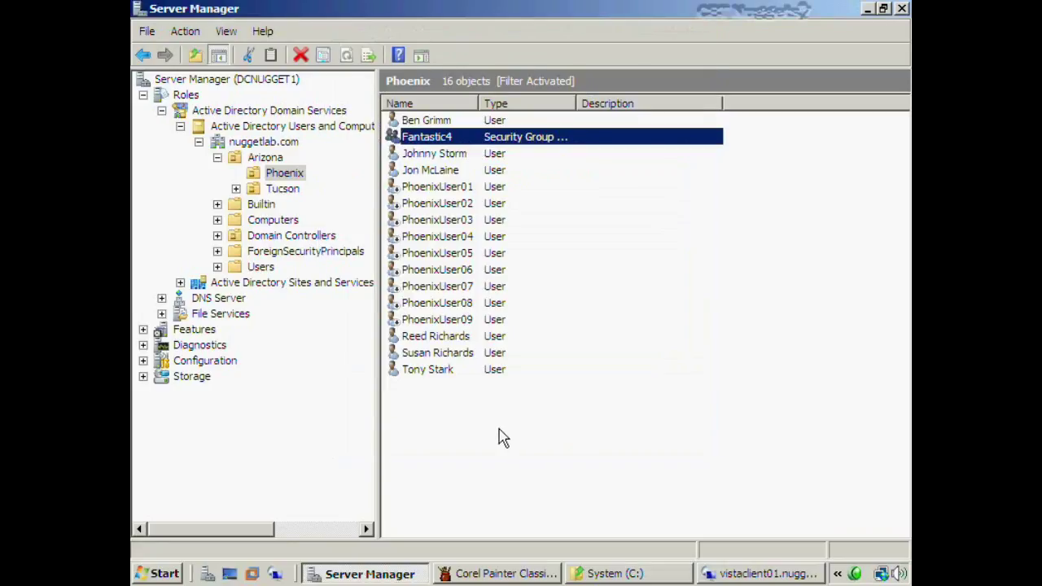
Multi-select PhoenixUser01 through PhoenixUser05 in the Phoenix OU user list
{"action": "left_click", "coordinate": [469, 190]}
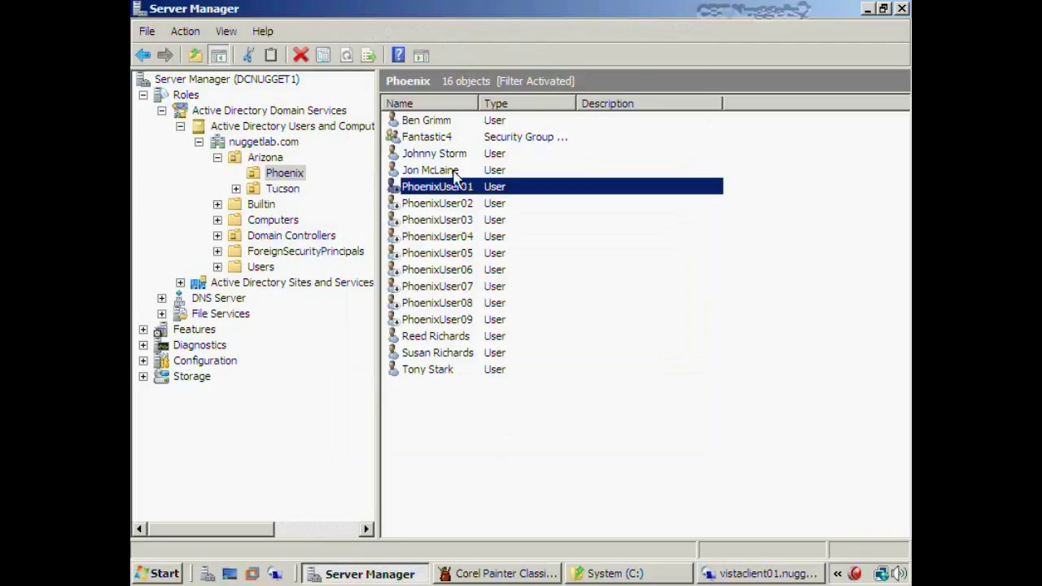
{"action": "left_click", "coordinate": [464, 255], "text": "shift"}
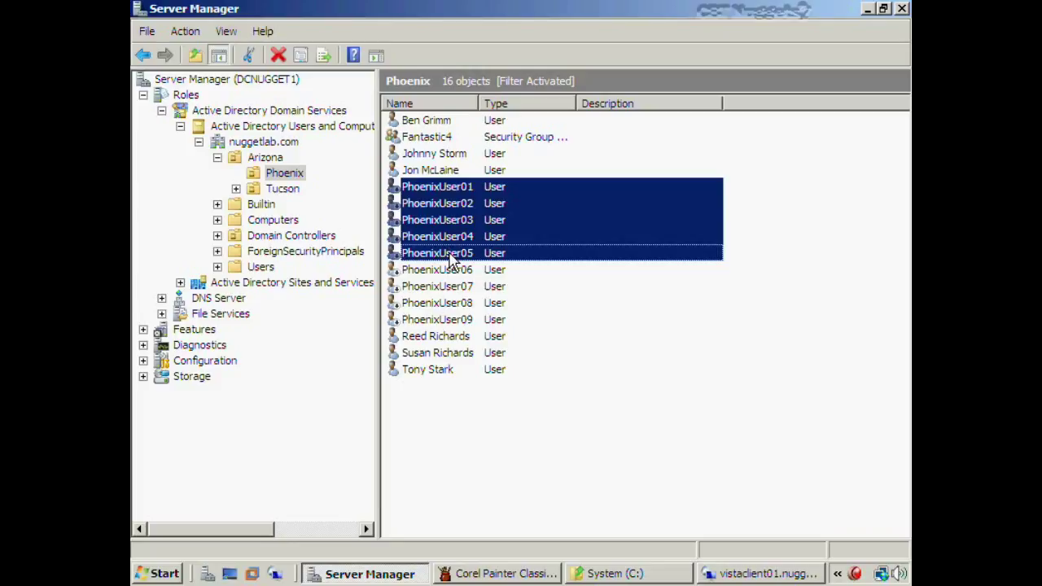
{"action": "left_click", "coordinate": [471, 191]}
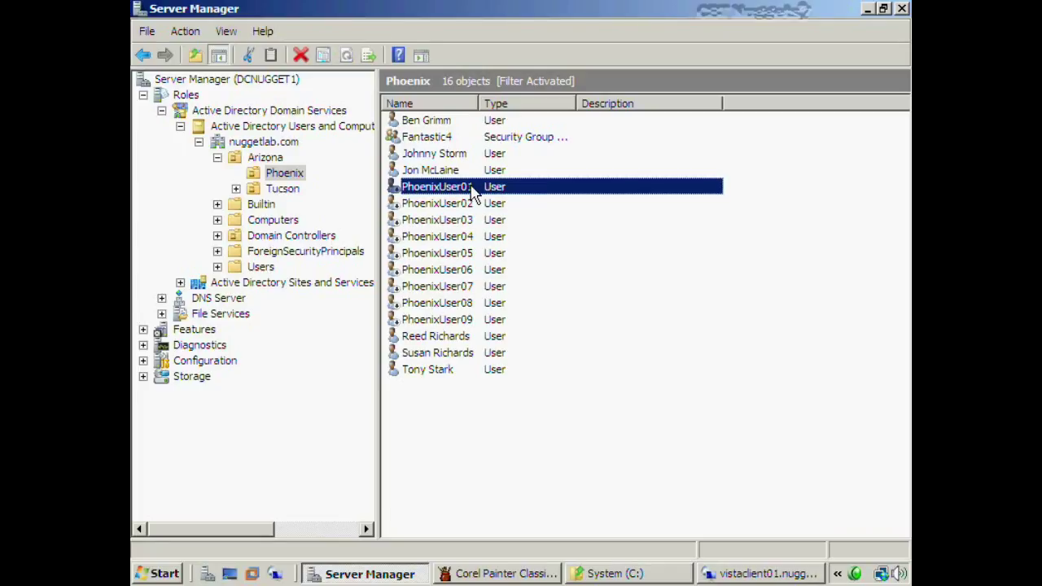
{"action": "left_click", "coordinate": [470, 255], "text": "shift"}
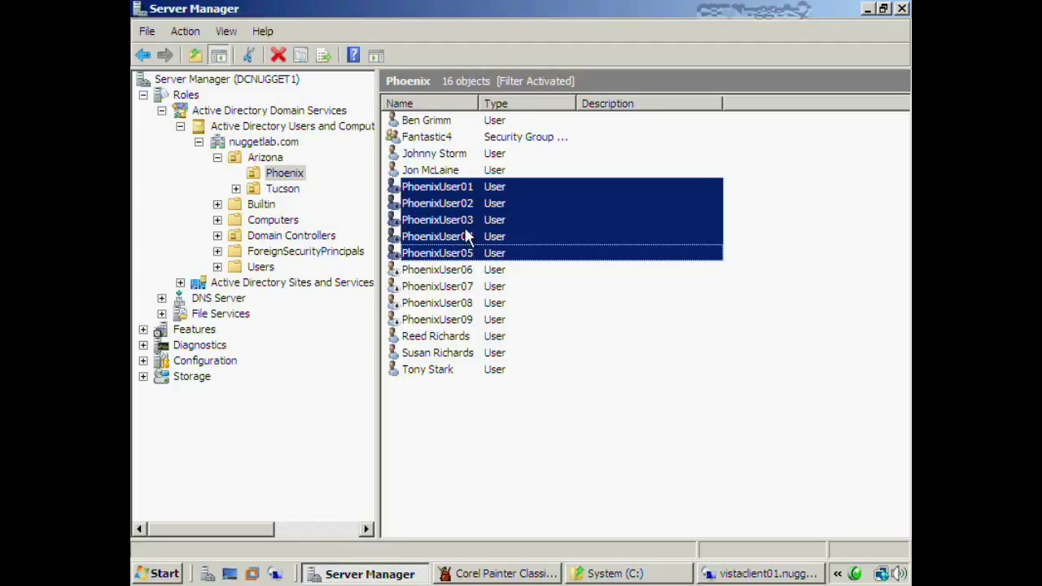
{"action": "left_click", "coordinate": [466, 221], "text": "ctrl"}
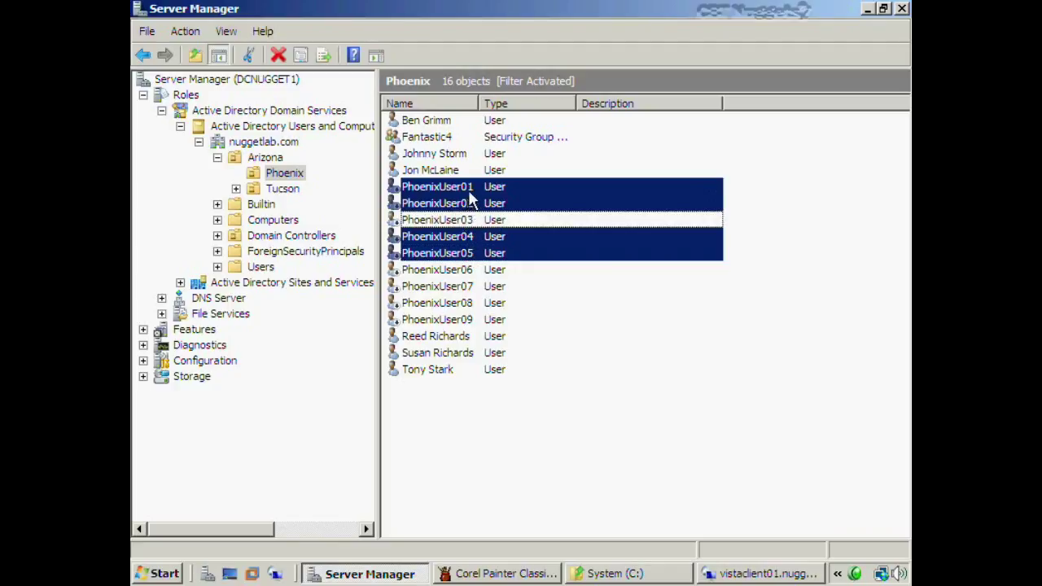
{"action": "left_click", "coordinate": [466, 188], "text": "ctrl"}
{"action": "left_click", "coordinate": [463, 188], "text": "ctrl"}
{"action": "left_click", "coordinate": [459, 220], "text": "ctrl"}
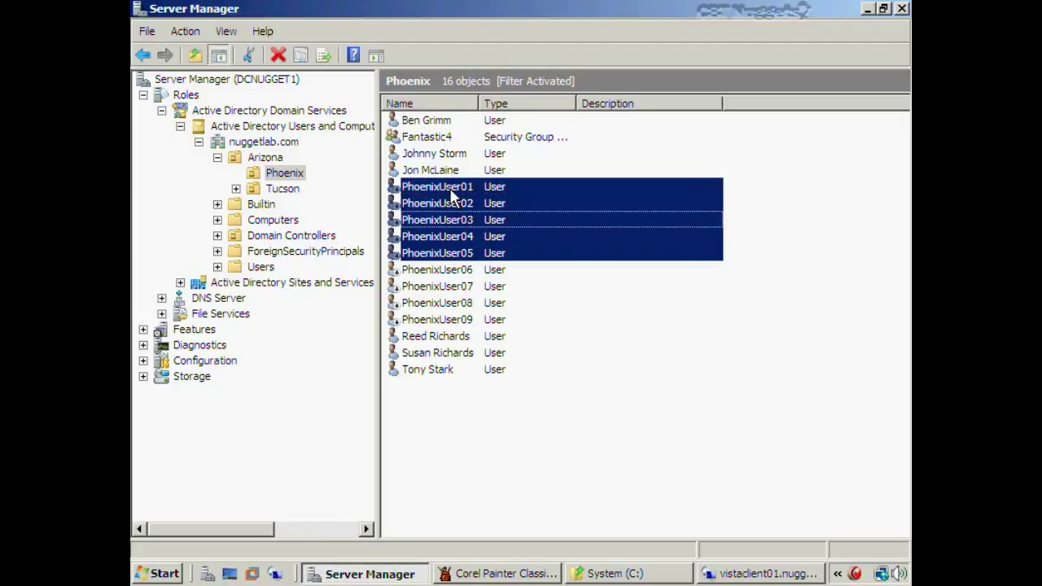
{"action": "right_click", "coordinate": [450, 191]}
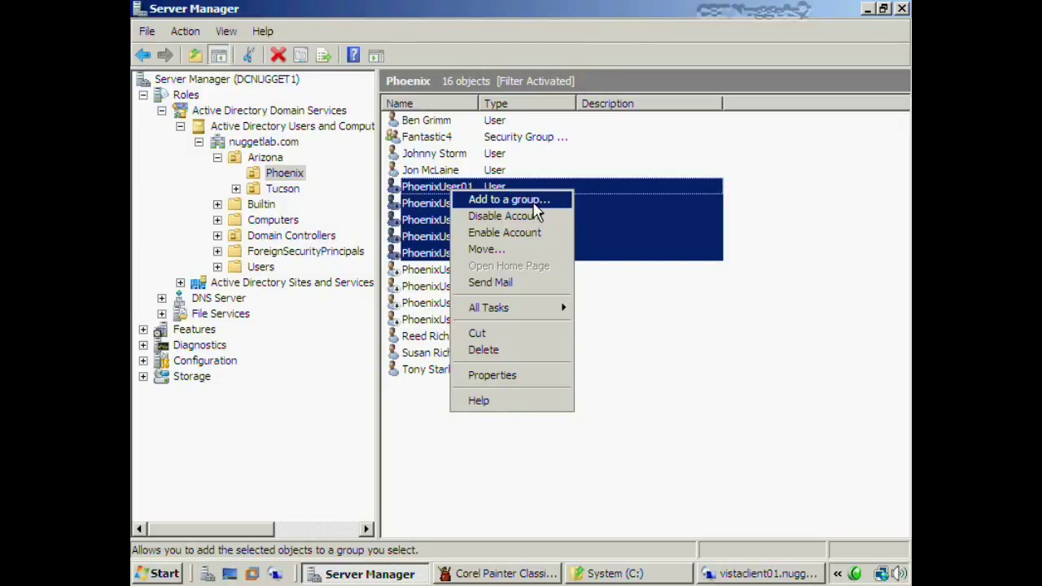
{"action": "left_click", "coordinate": [535, 204]}
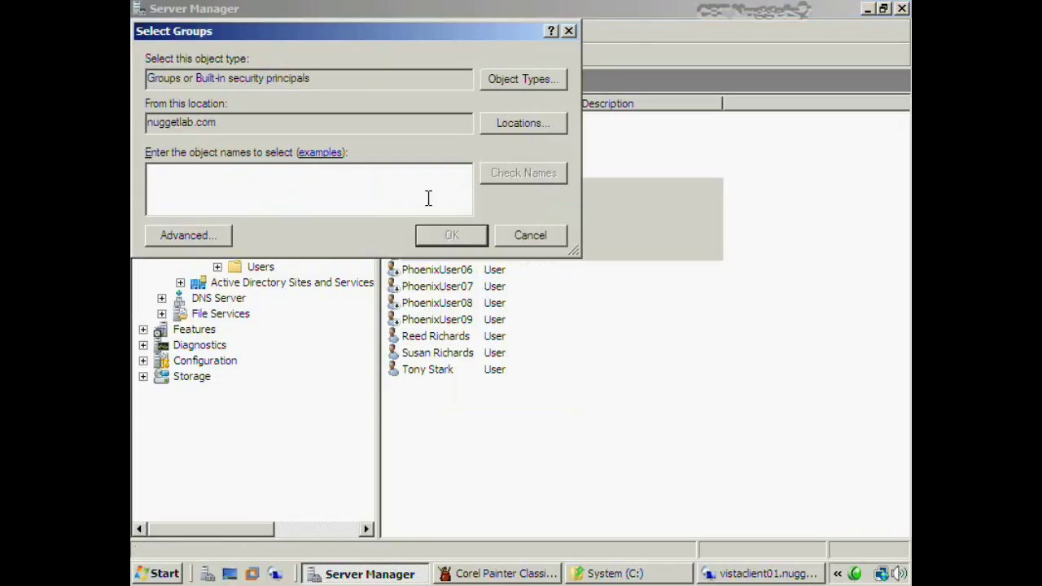
{"action": "type", "text": "fantastic4"}
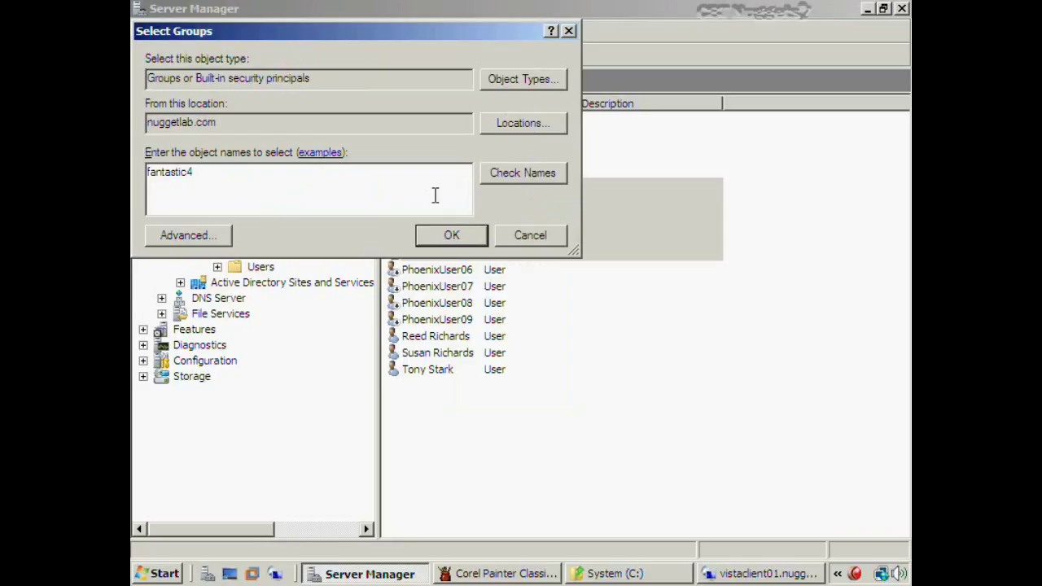
{"action": "left_click", "coordinate": [521, 171]}
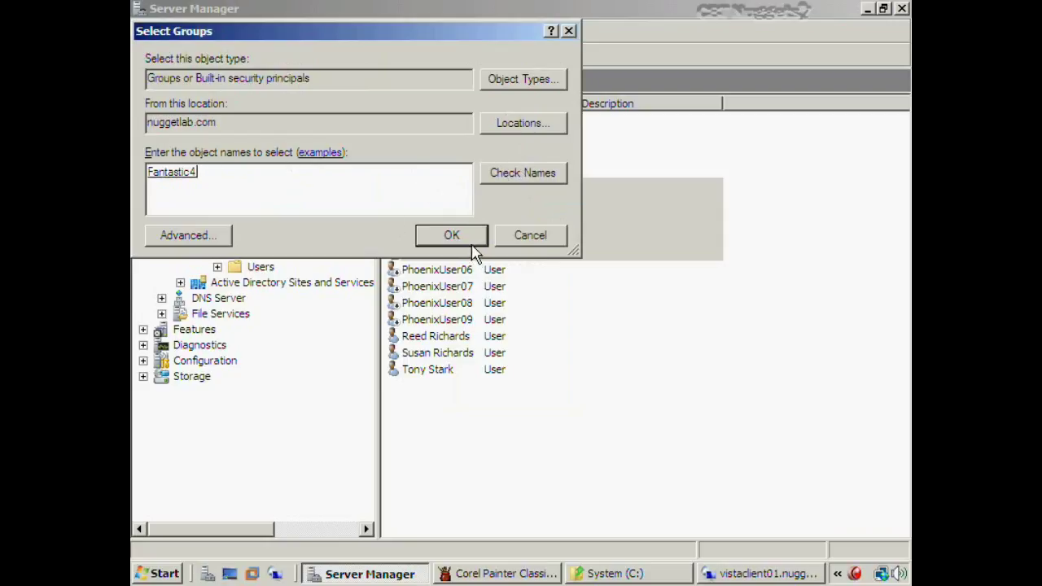
{"action": "left_click", "coordinate": [538, 241]}
{"action": "right_click", "coordinate": [471, 186]}
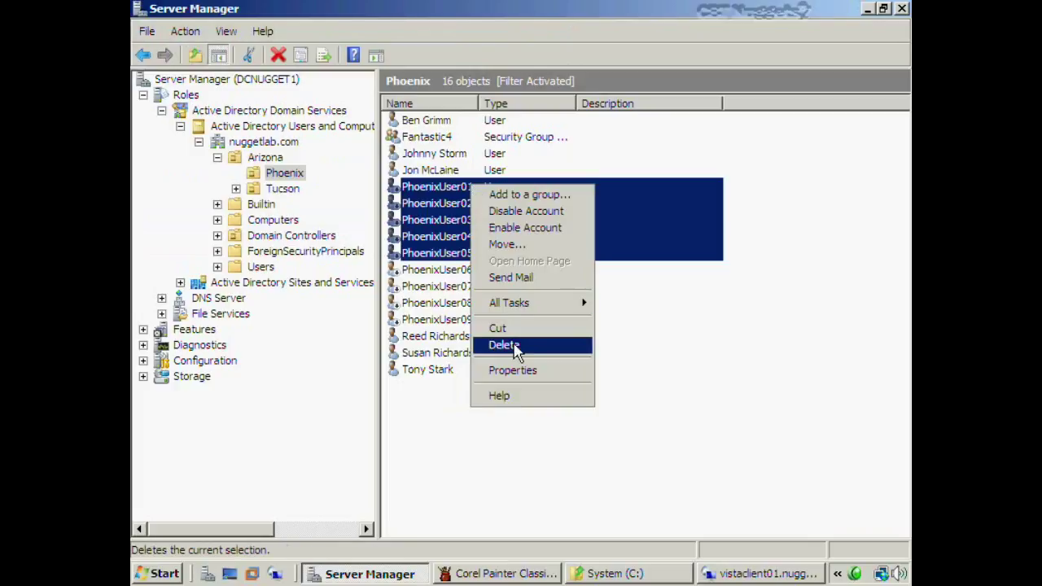
{"action": "left_click", "coordinate": [511, 372]}
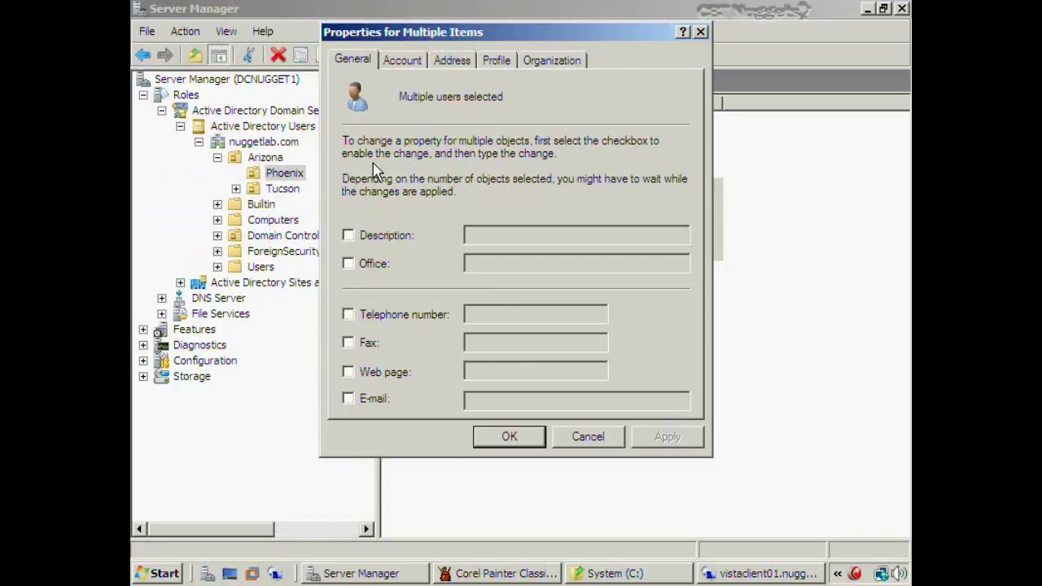
{"action": "left_click", "coordinate": [349, 373]}
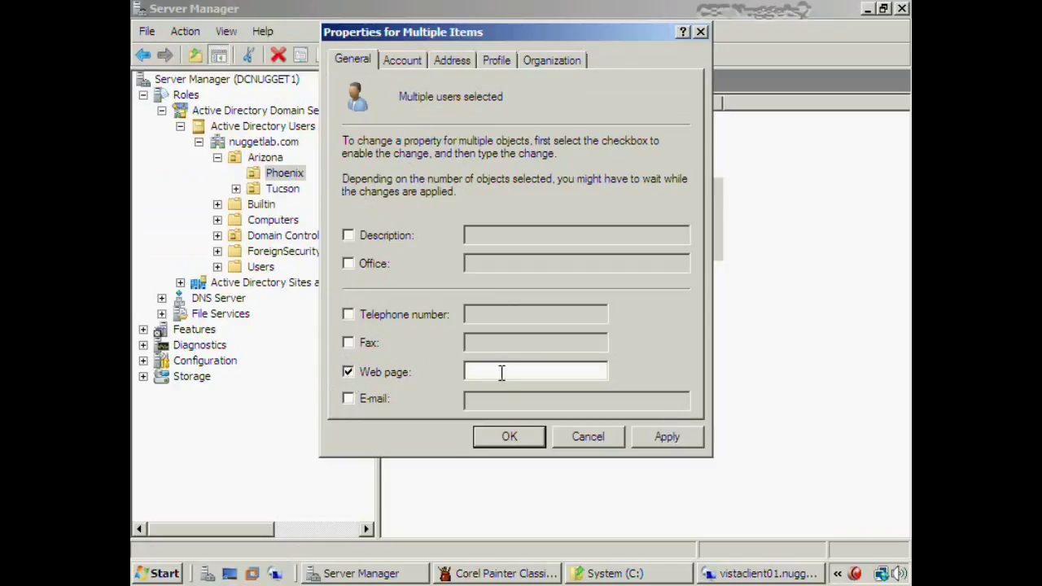
{"action": "type", "text": "www.nuggetlab."}
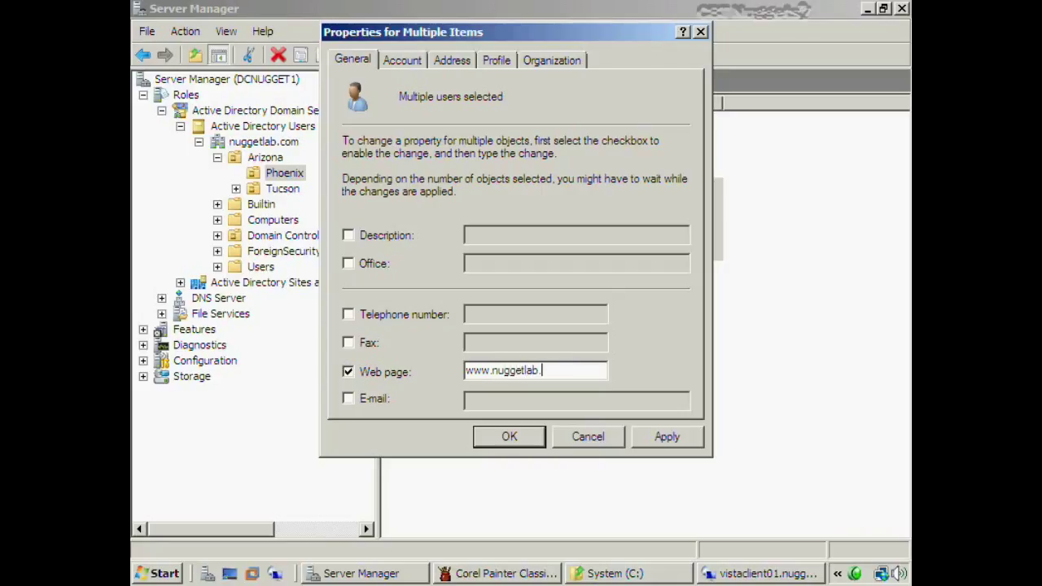
{"action": "type", "text": "com"}
Set the department to 'Phoenix Operations' for all five users and apply the changes
{"action": "left_click", "coordinate": [414, 66]}
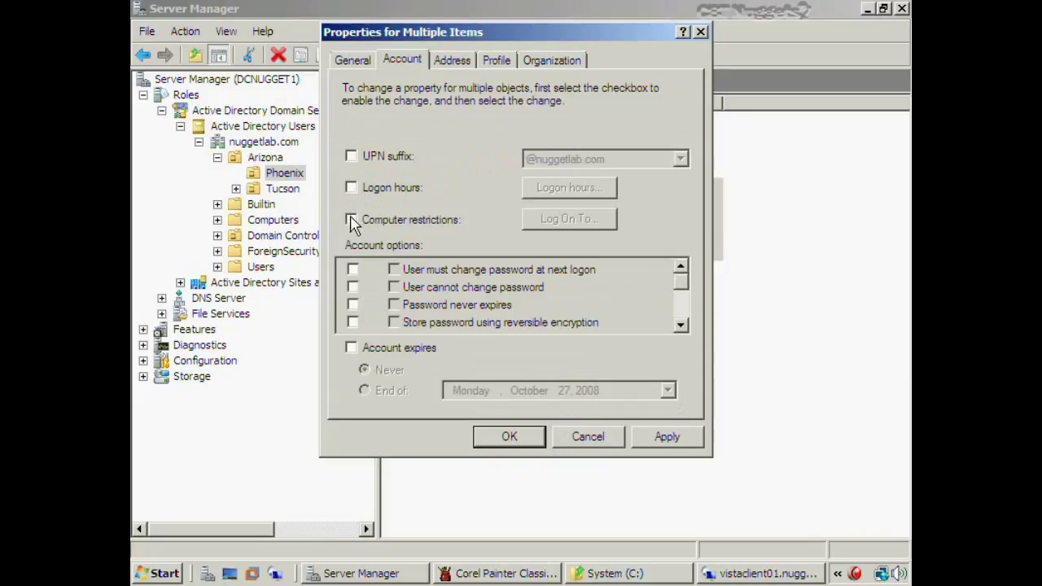
{"action": "left_click", "coordinate": [352, 188]}
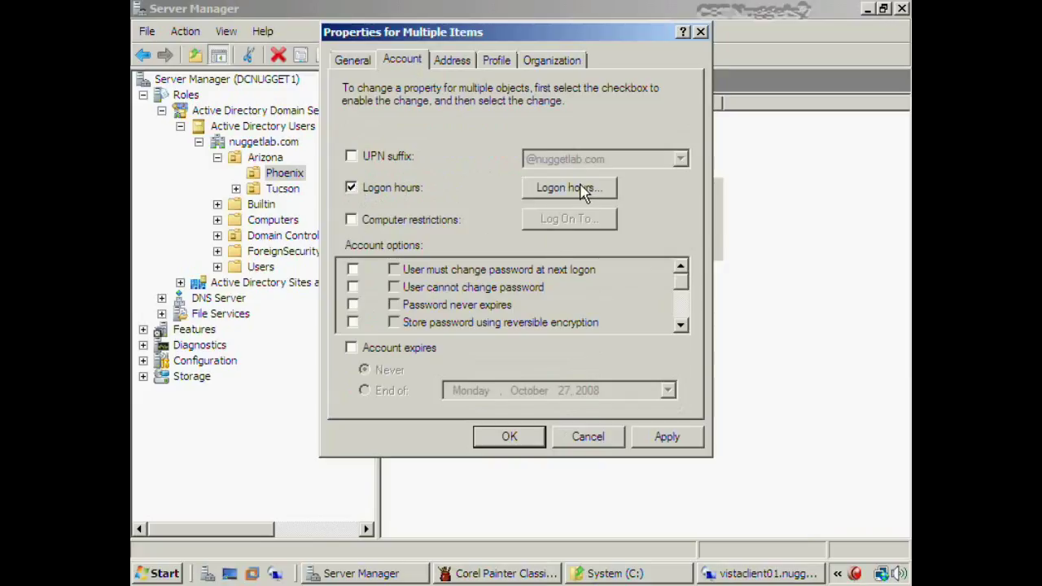
{"action": "left_click", "coordinate": [352, 188]}
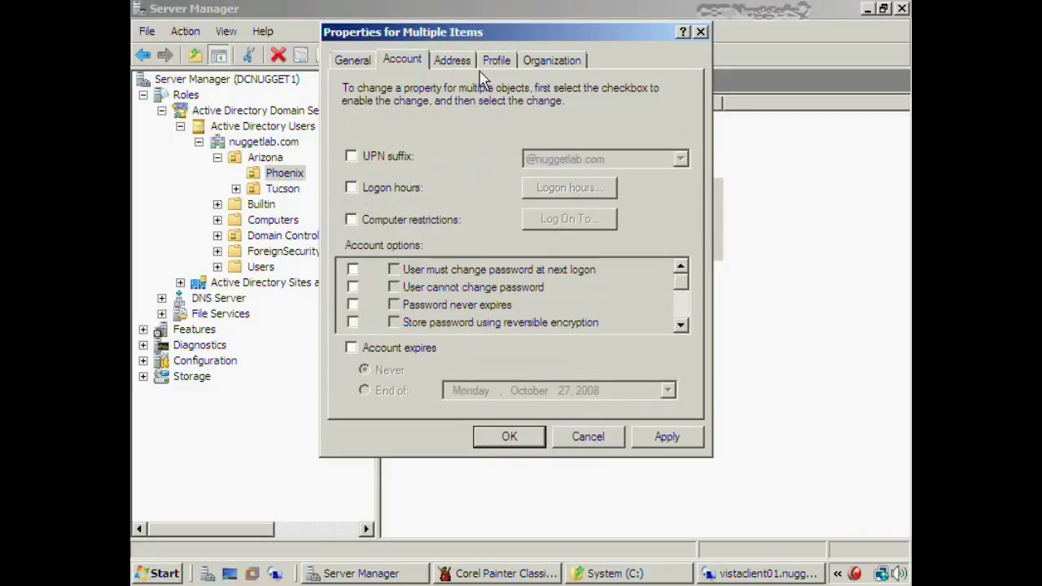
{"action": "left_click", "coordinate": [500, 70]}
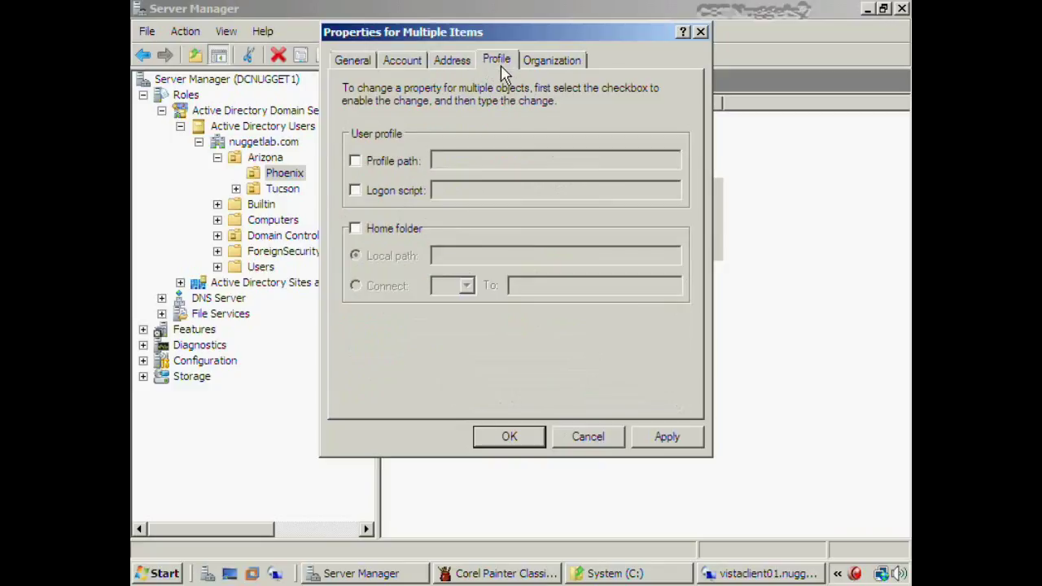
{"action": "left_click", "coordinate": [541, 65]}
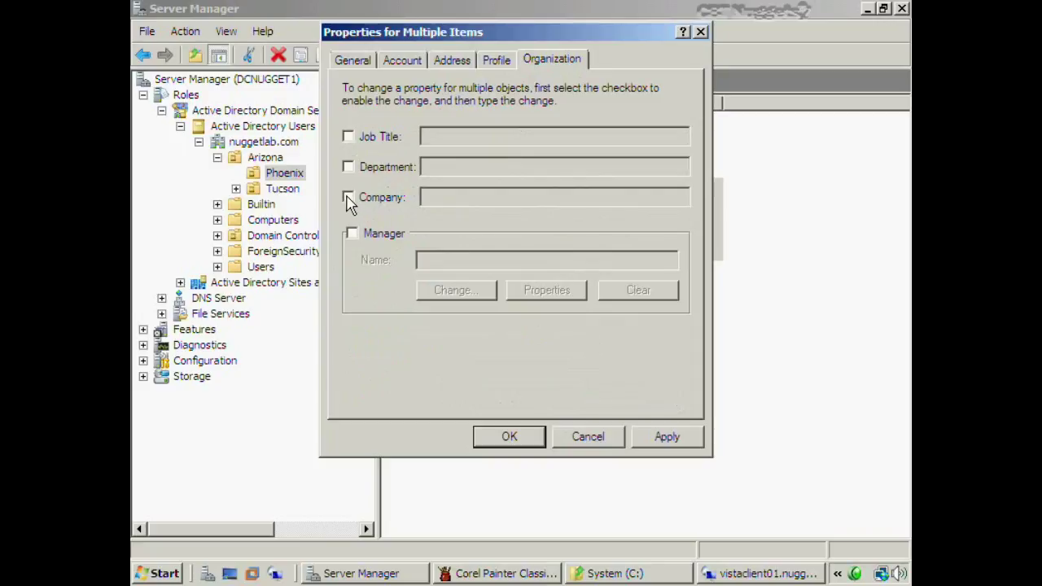
{"action": "left_click", "coordinate": [348, 167]}
{"action": "type", "text": "P"}
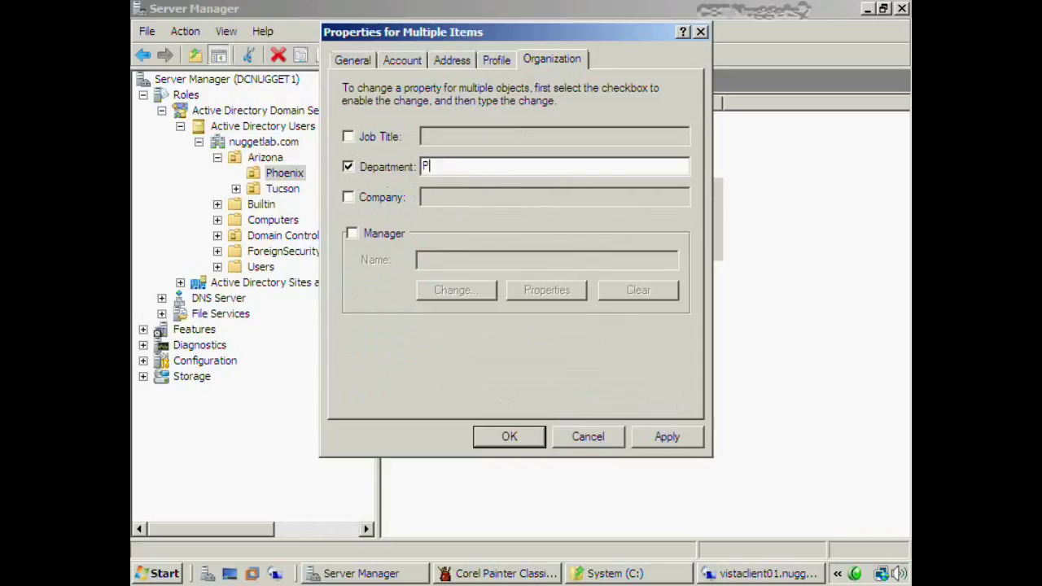
{"action": "type", "text": "hoenix Opera"}
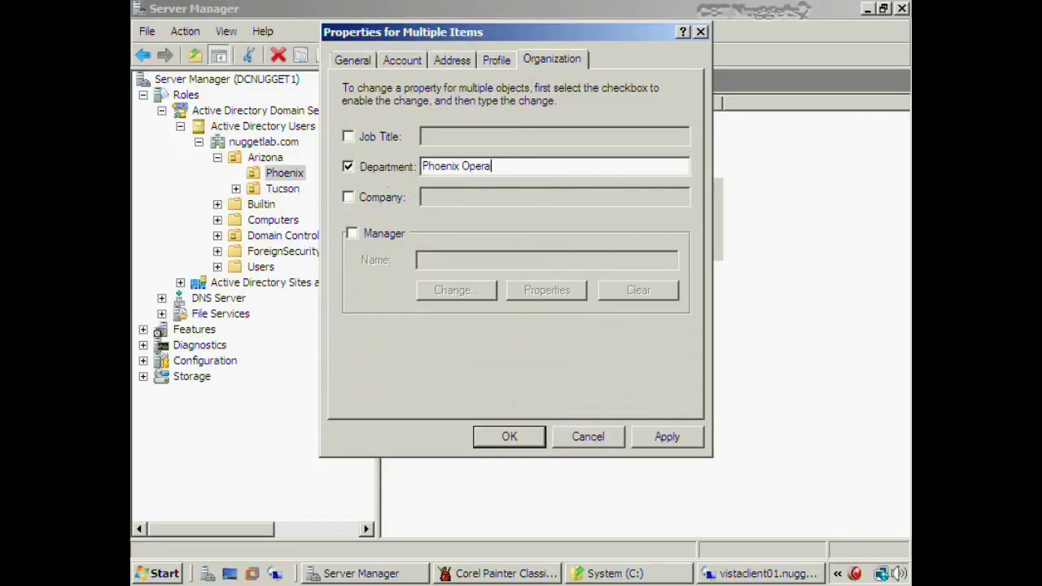
{"action": "type", "text": "tions"}
{"action": "left_click", "coordinate": [494, 64]}
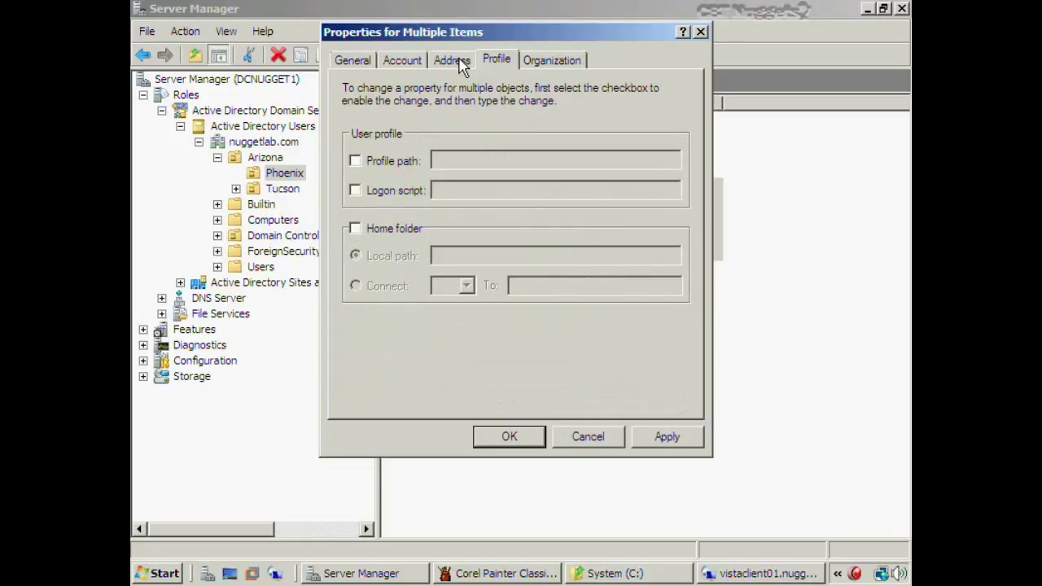
{"action": "left_click", "coordinate": [459, 63]}
{"action": "left_click", "coordinate": [401, 62]}
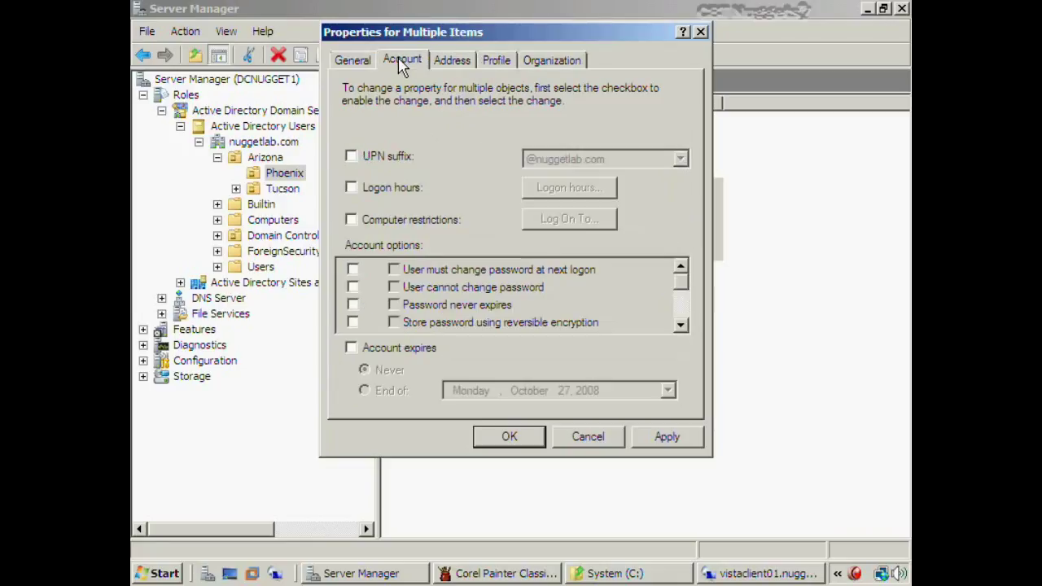
{"action": "left_click", "coordinate": [357, 63]}
{"action": "left_click", "coordinate": [523, 444]}
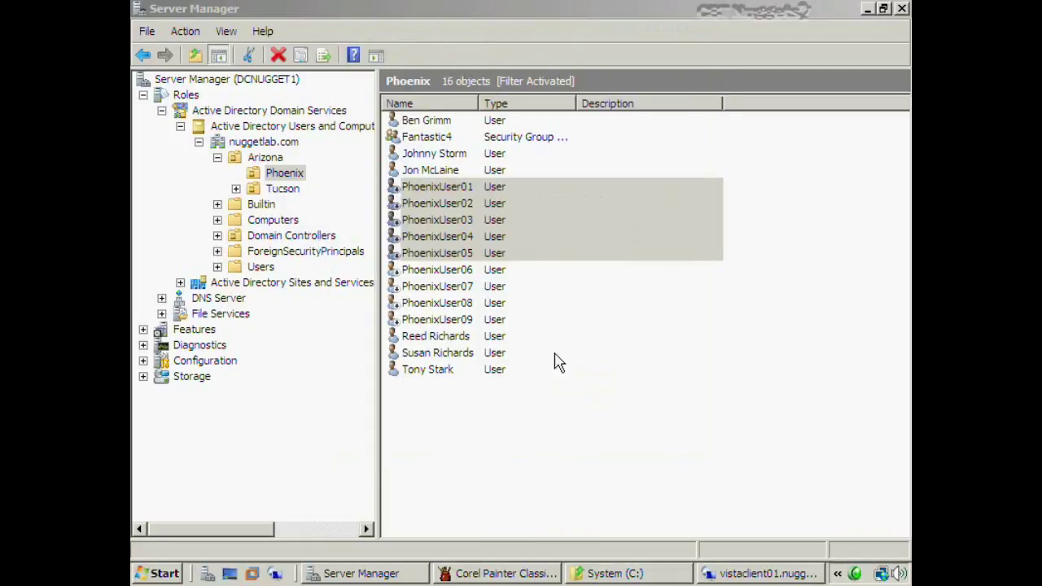
{"action": "double_click", "coordinate": [494, 187]}
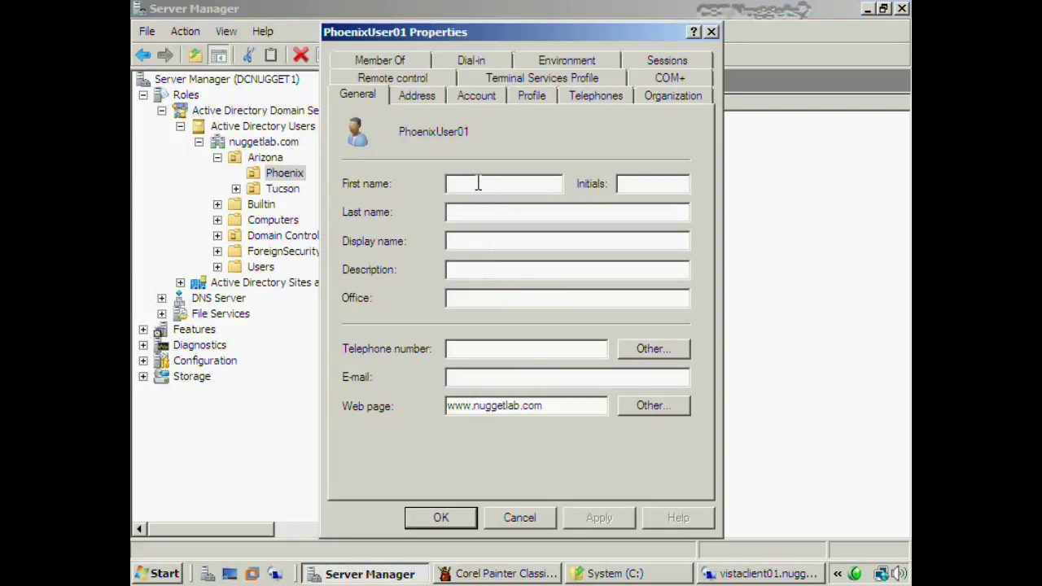
{"action": "left_click", "coordinate": [645, 96]}
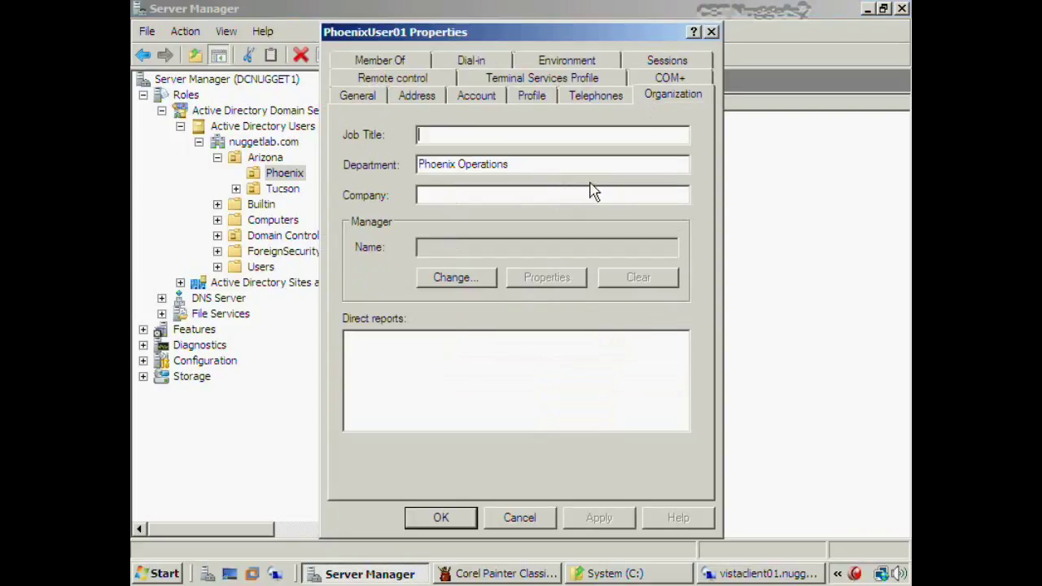
{"action": "left_click_drag", "start_coordinate": [502, 166], "coordinate": [319, 189]}
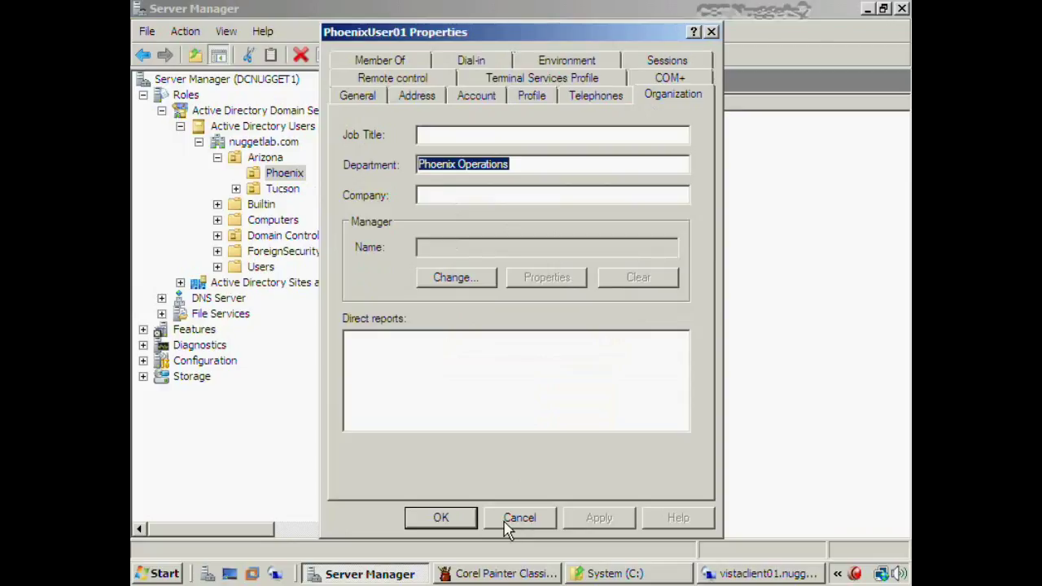
{"action": "left_click", "coordinate": [520, 518]}
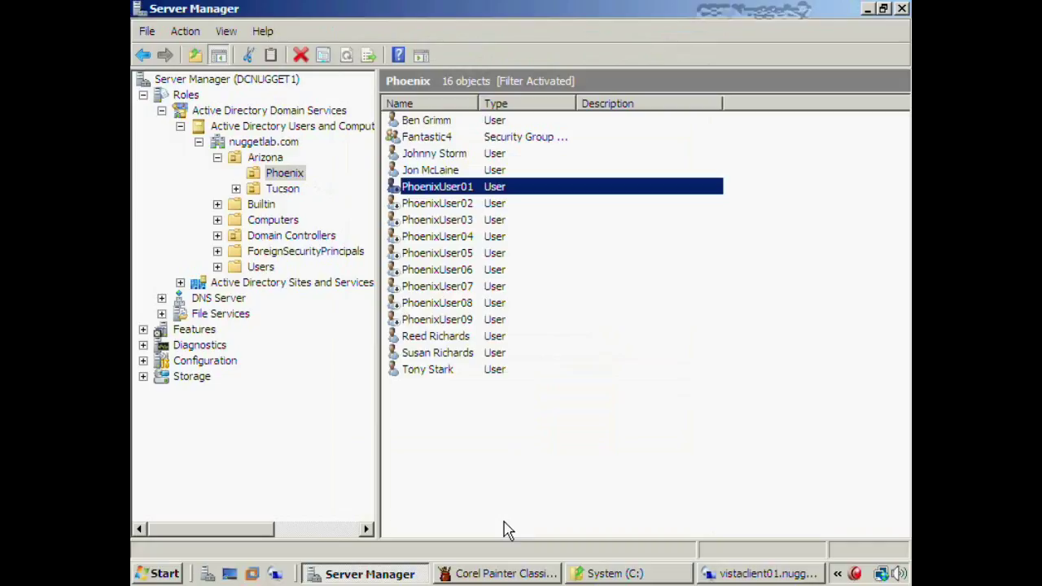
{"action": "left_click", "coordinate": [458, 254], "text": "shift"}
Add PhoenixUser01–05 to the Fantastic4 group and acknowledge the success message
{"action": "right_click", "coordinate": [457, 194]}
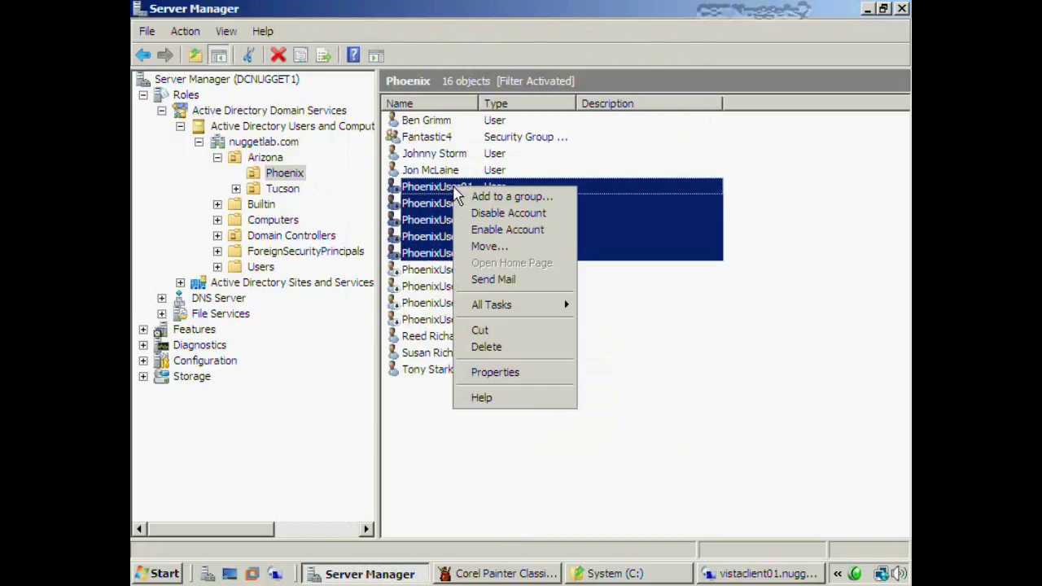
{"action": "left_click", "coordinate": [480, 202]}
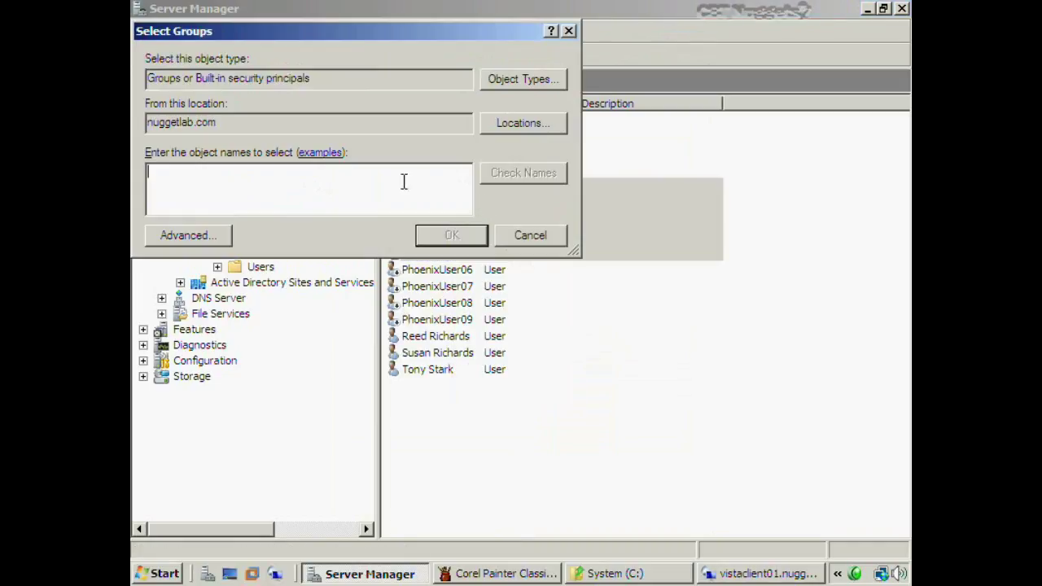
{"action": "type", "text": "f"}
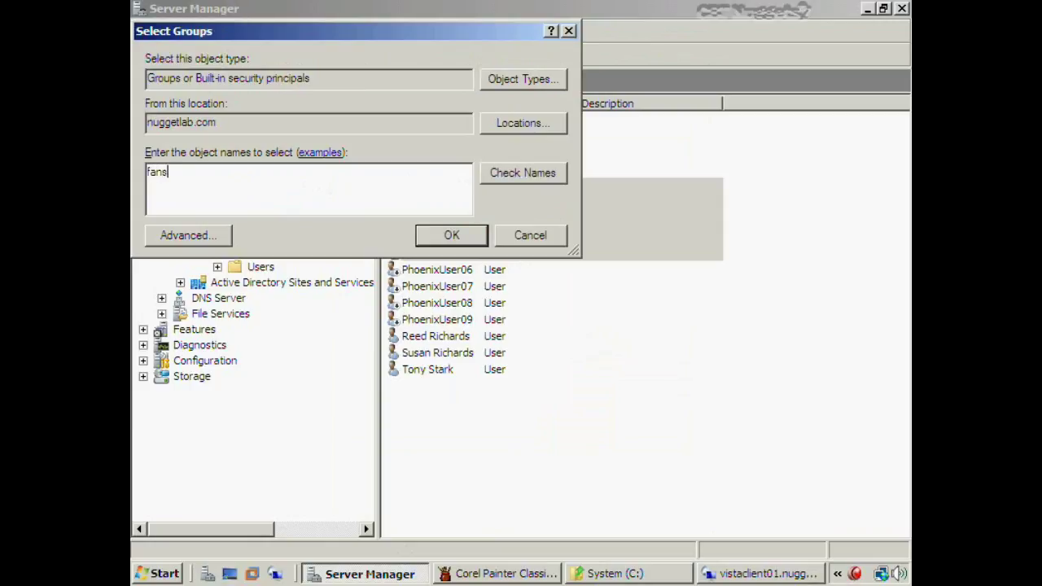
{"action": "type", "text": "antas"}
{"action": "key", "text": "Return"}
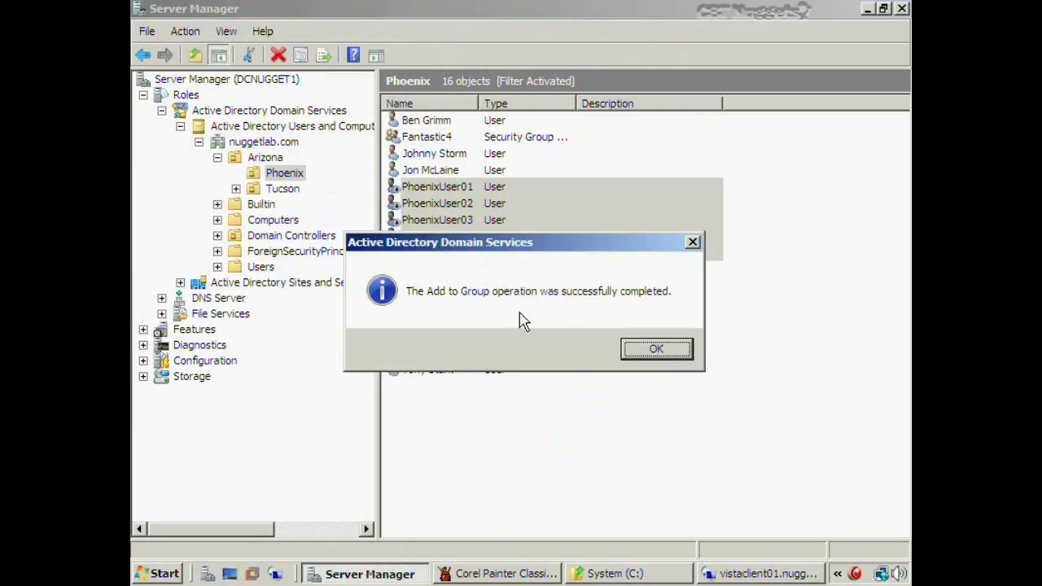
{"action": "left_click", "coordinate": [631, 352]}
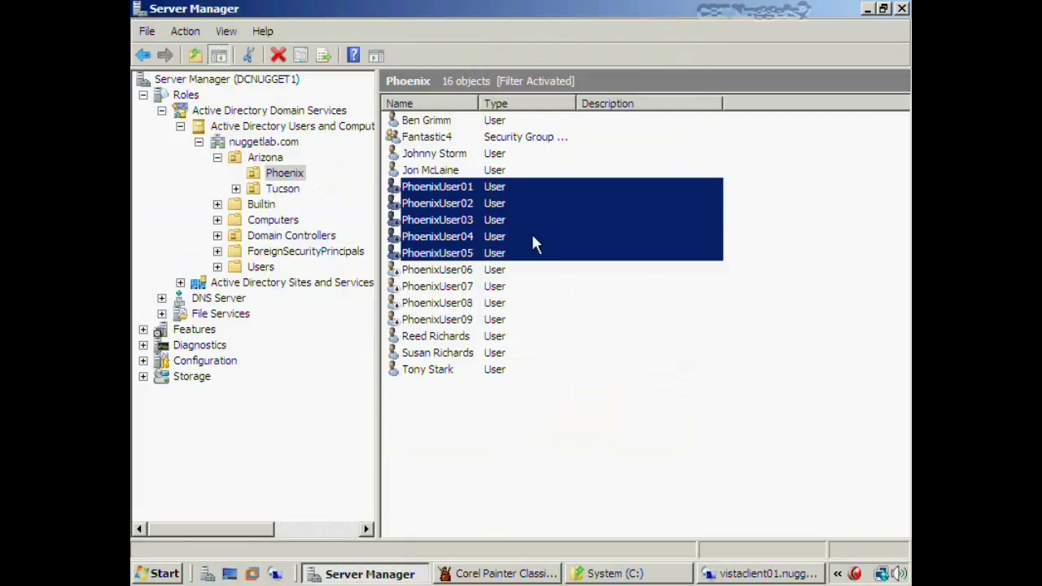
{"action": "double_click", "coordinate": [442, 187]}
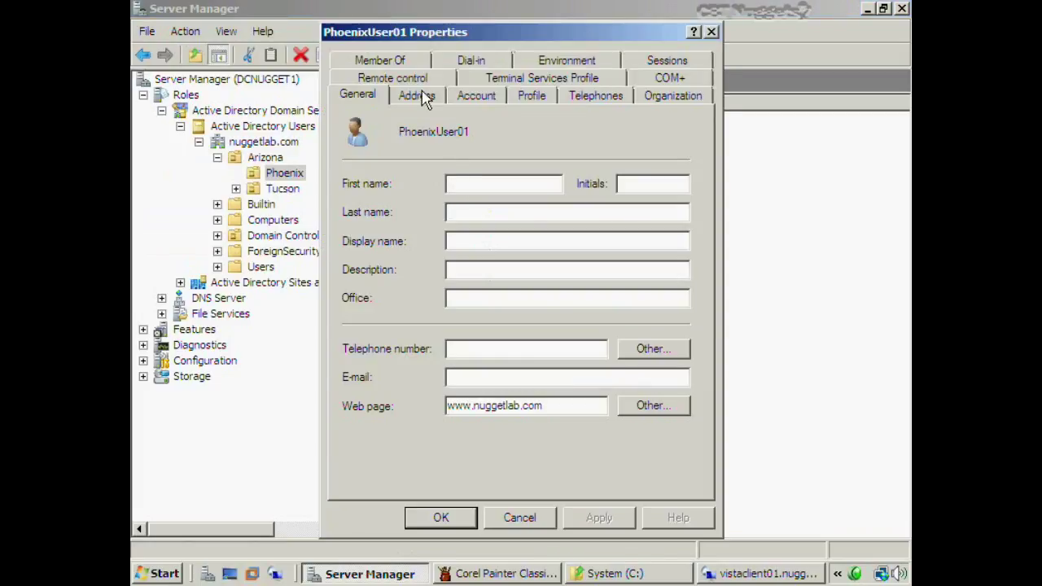
Check PhoenixUser01's and PhoenixUser03's Member Of lists for Fantastic4, closing both without changes
{"action": "left_click", "coordinate": [392, 65]}
{"action": "left_click", "coordinate": [413, 180]}
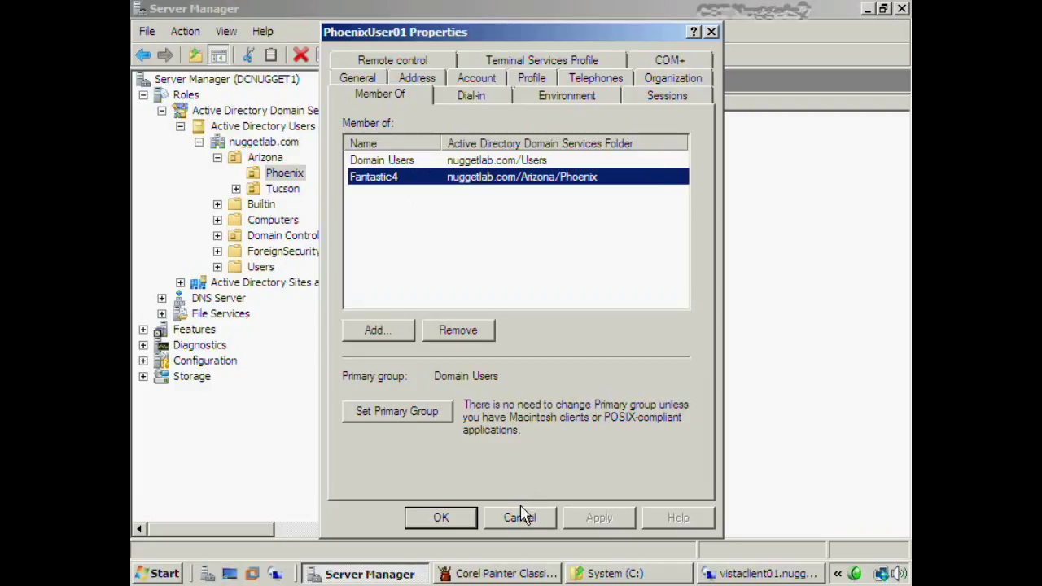
{"action": "left_click", "coordinate": [521, 518]}
{"action": "double_click", "coordinate": [453, 220]}
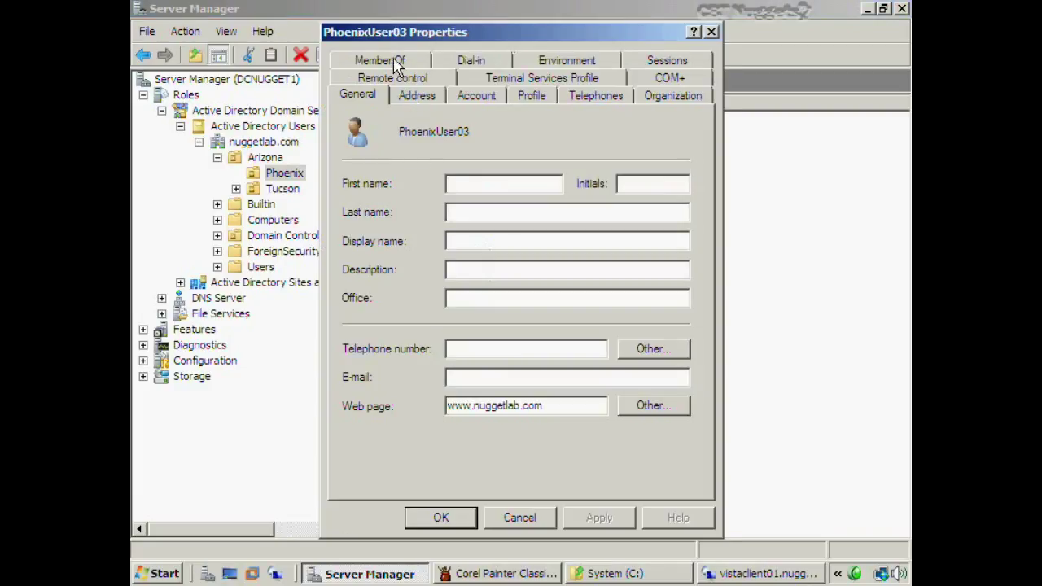
{"action": "left_click", "coordinate": [393, 63]}
{"action": "left_click", "coordinate": [520, 518]}
Clear the selection, then pick PhoenixUser08 and the Fantastic4 group in the list
{"action": "left_click", "coordinate": [590, 419]}
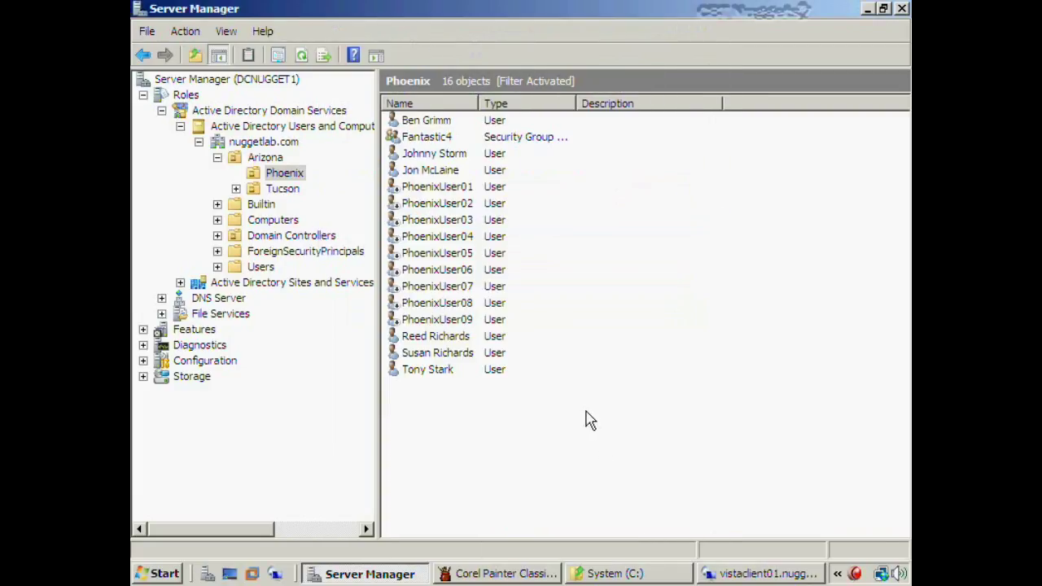
{"action": "left_click", "coordinate": [621, 305]}
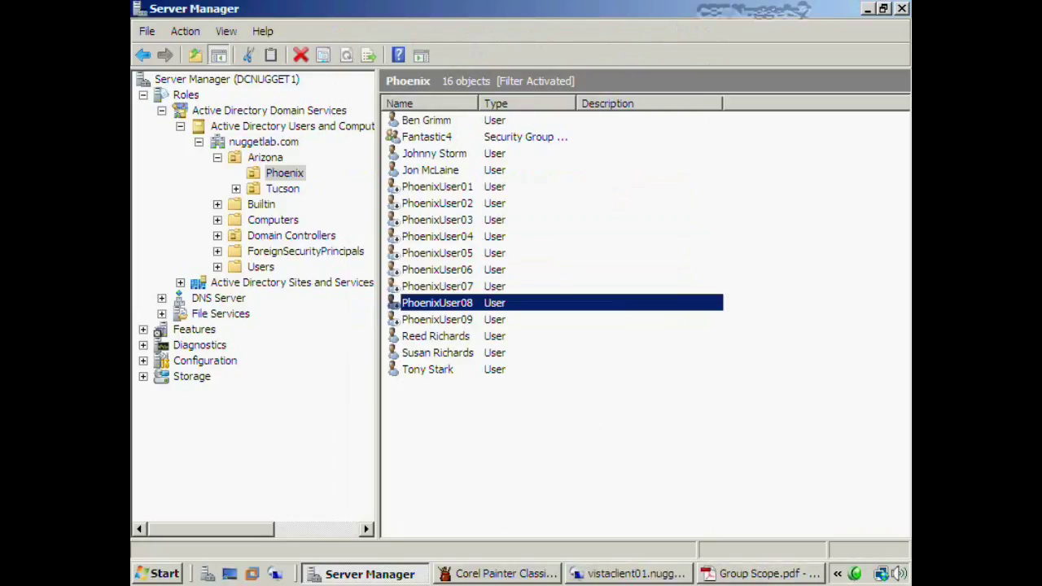
{"action": "left_click", "coordinate": [412, 139]}
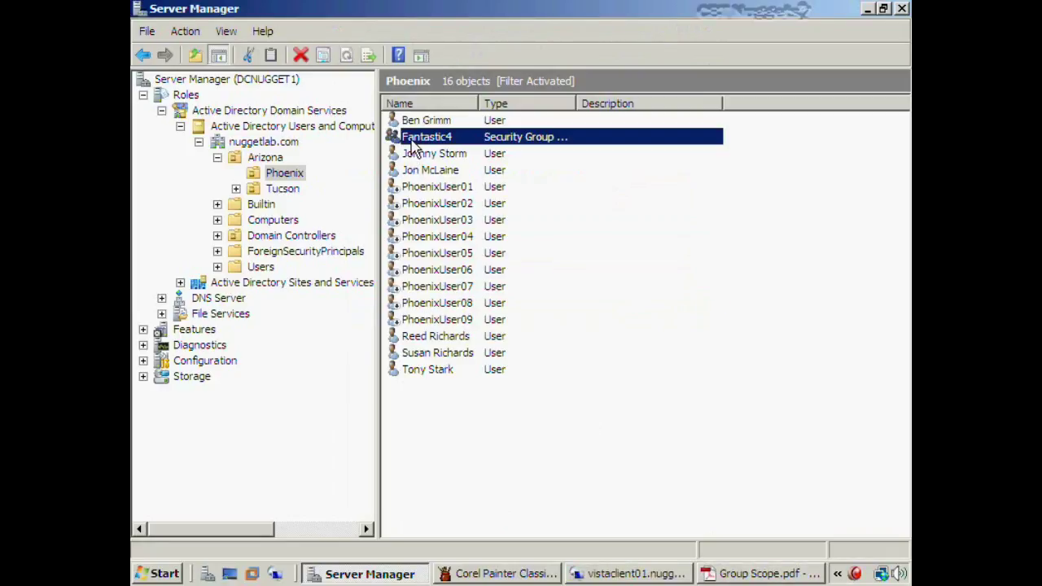
{"action": "double_click", "coordinate": [459, 140]}
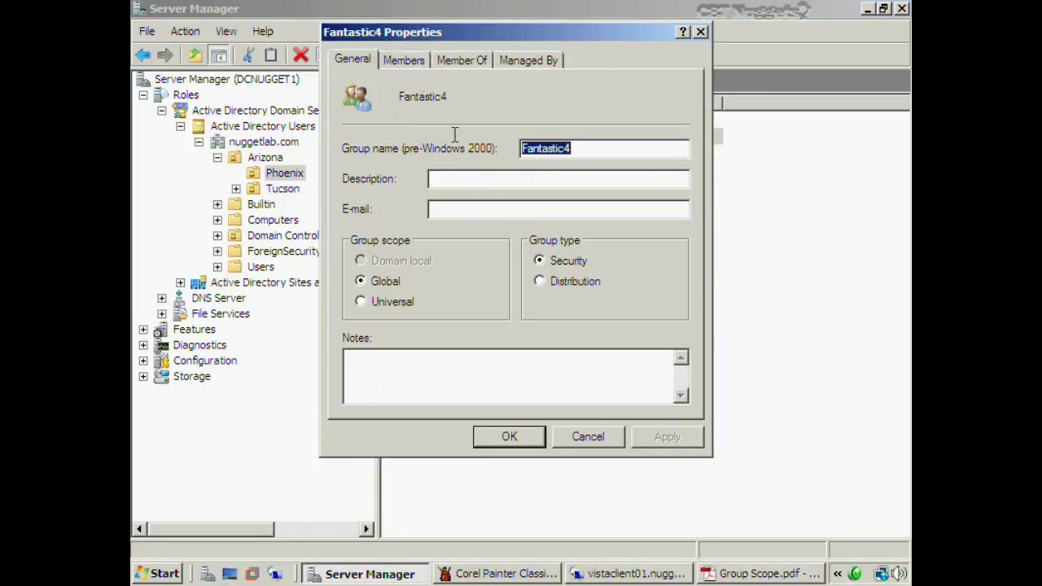
{"action": "left_click", "coordinate": [364, 282]}
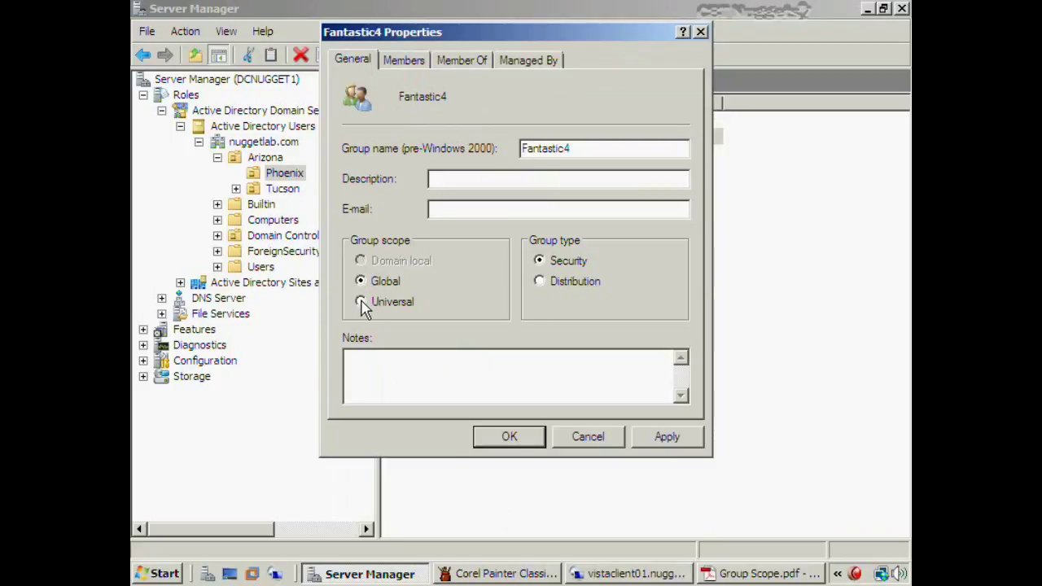
{"action": "left_click", "coordinate": [361, 301]}
{"action": "left_click", "coordinate": [668, 440]}
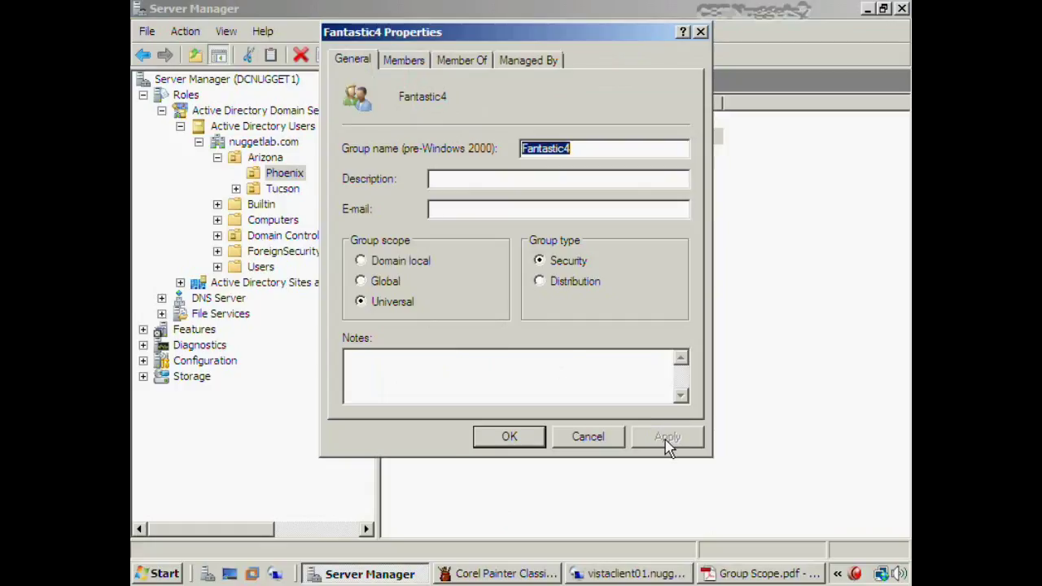
{"action": "left_click", "coordinate": [362, 306]}
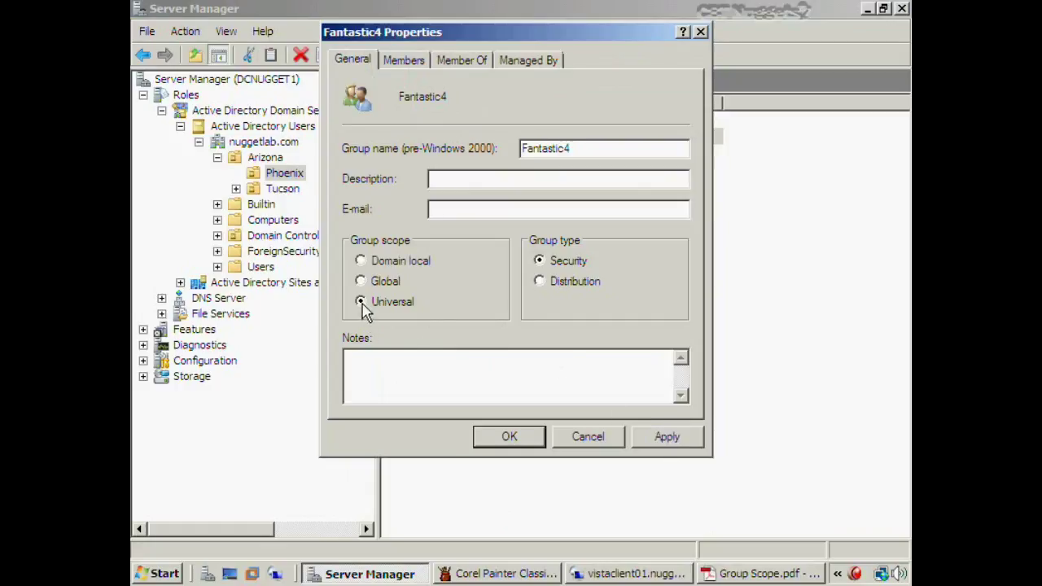
{"action": "left_click", "coordinate": [362, 262]}
{"action": "left_click", "coordinate": [666, 437]}
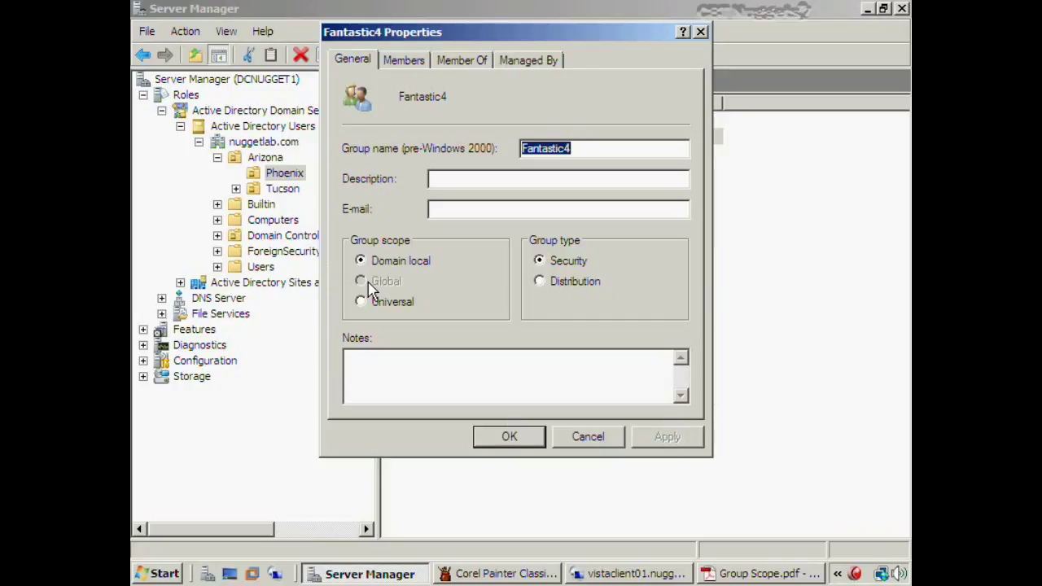
{"action": "left_click", "coordinate": [361, 301]}
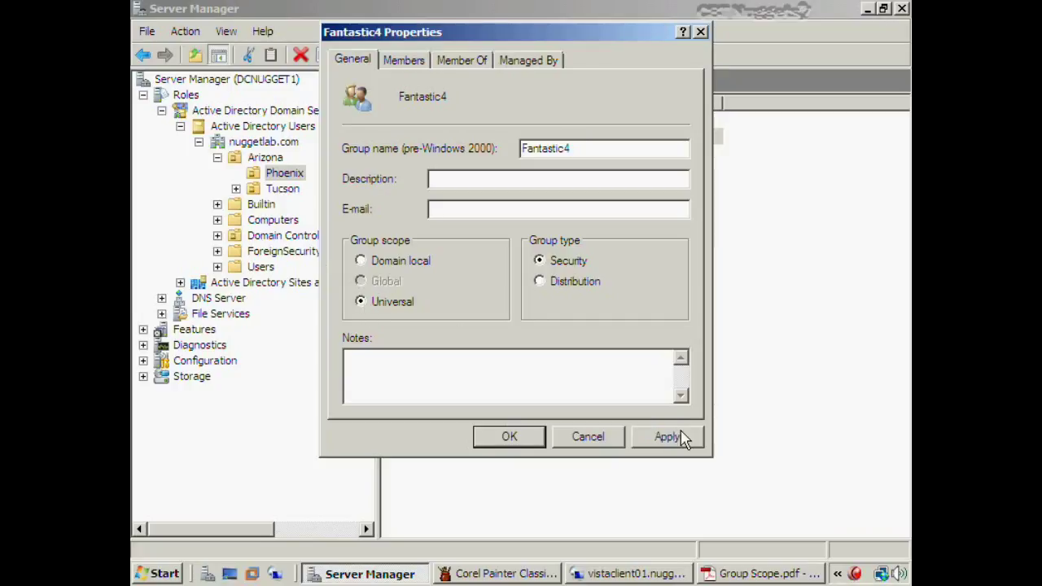
{"action": "left_click", "coordinate": [668, 437]}
{"action": "left_click", "coordinate": [361, 281]}
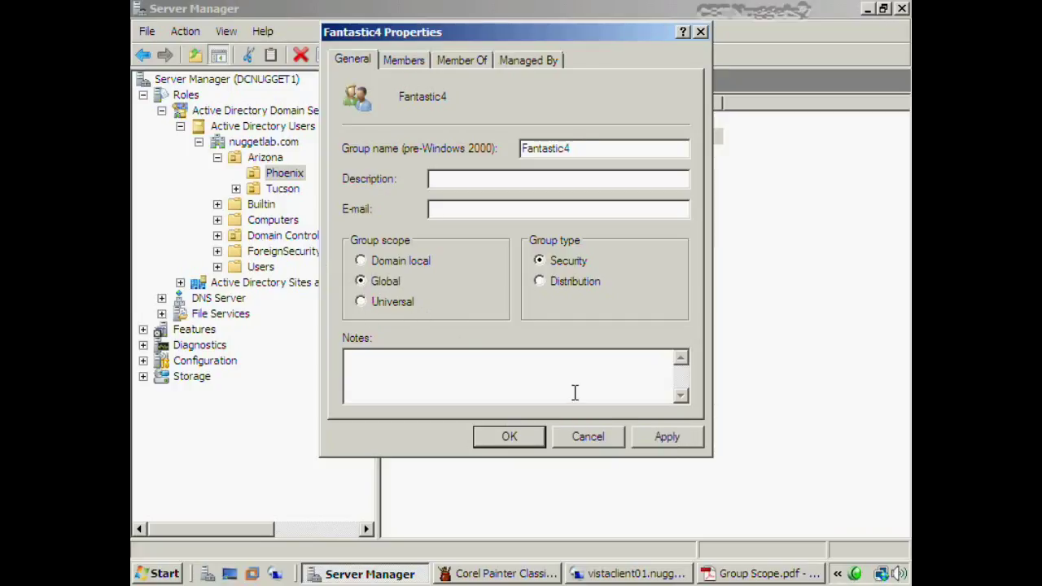
{"action": "left_click", "coordinate": [643, 440]}
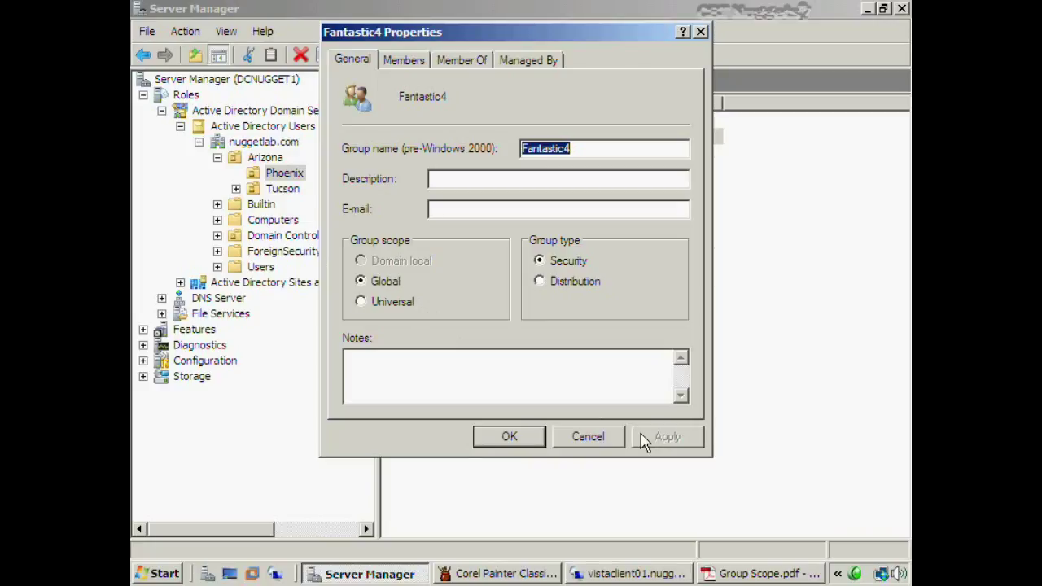
{"action": "left_click", "coordinate": [541, 440]}
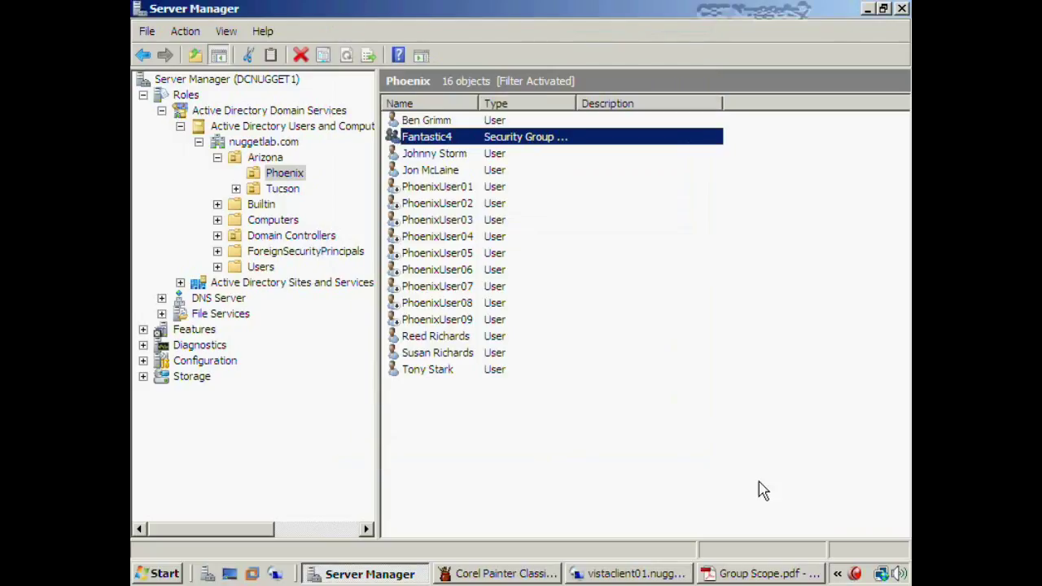
Review the Domain Local, Global and Universal Group Scope table, then return to the blank Painter canvas
{"action": "left_click", "coordinate": [723, 570]}
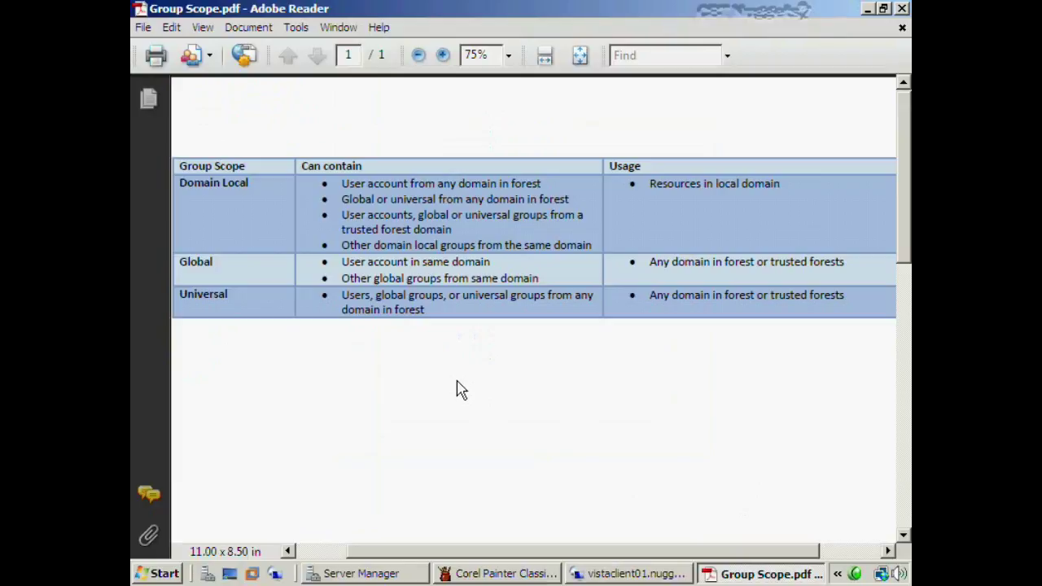
{"action": "left_click", "coordinate": [339, 184]}
{"action": "left_click", "coordinate": [517, 573]}
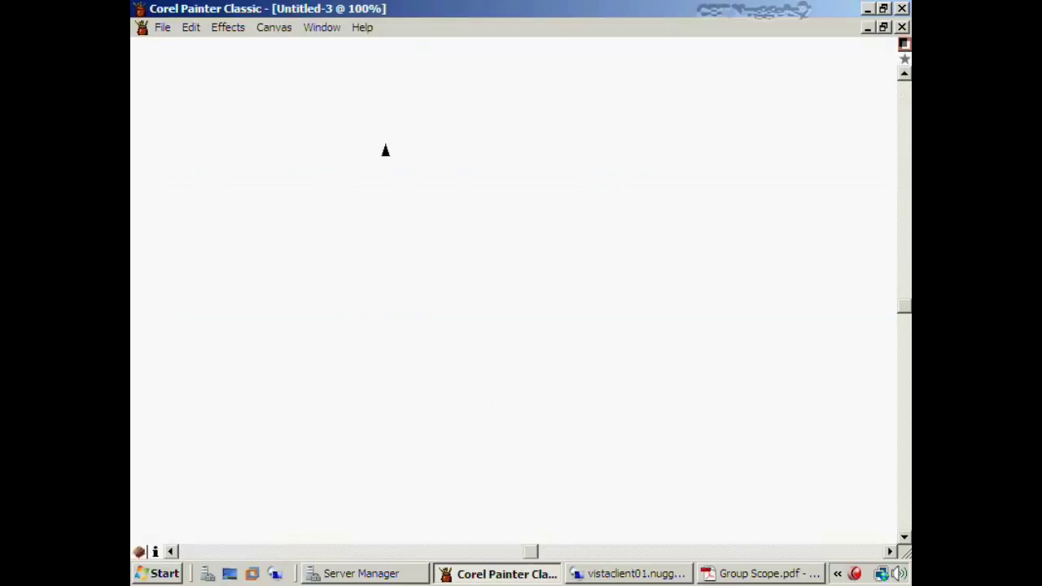
Sketch two linked triangles with stick figures and a circled D on the Painter canvas
{"action": "left_click_drag", "start_coordinate": [389, 94], "coordinate": [335, 217]}
{"action": "mouse_move", "coordinate": [390, 96]}
{"action": "left_mouse_down"}
{"action": "mouse_move", "coordinate": [442, 205]}
{"action": "mouse_move", "coordinate": [384, 223]}
{"action": "mouse_move", "coordinate": [330, 228]}
{"action": "mouse_move", "coordinate": [335, 218]}
{"action": "mouse_move", "coordinate": [277, 327]}
{"action": "mouse_move", "coordinate": [270, 363]}
{"action": "mouse_move", "coordinate": [316, 323]}
{"action": "mouse_move", "coordinate": [297, 285]}
{"action": "left_mouse_up"}
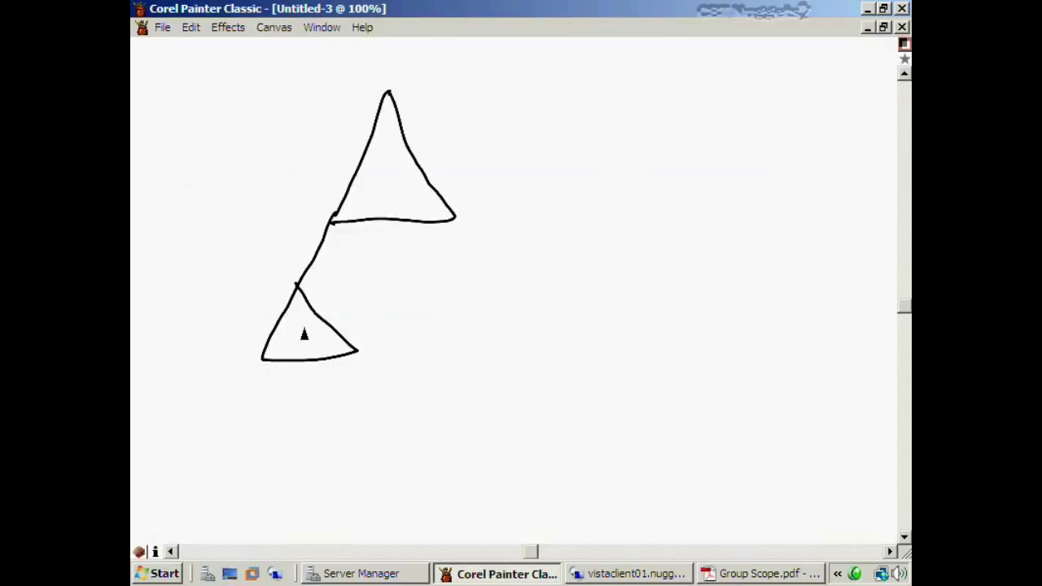
{"action": "left_click_drag", "start_coordinate": [302, 325], "coordinate": [284, 360]}
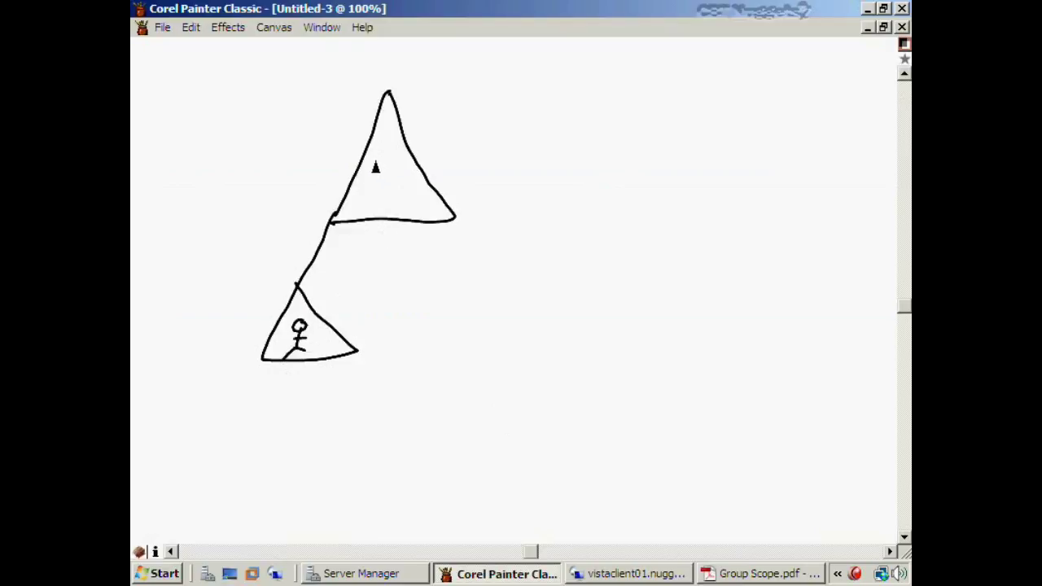
{"action": "mouse_move", "coordinate": [372, 172]}
{"action": "left_mouse_down"}
{"action": "mouse_move", "coordinate": [370, 199]}
{"action": "mouse_move", "coordinate": [400, 184]}
{"action": "mouse_move", "coordinate": [383, 214]}
{"action": "mouse_move", "coordinate": [365, 143]}
{"action": "mouse_move", "coordinate": [368, 221]}
{"action": "mouse_move", "coordinate": [391, 217]}
{"action": "left_mouse_up"}
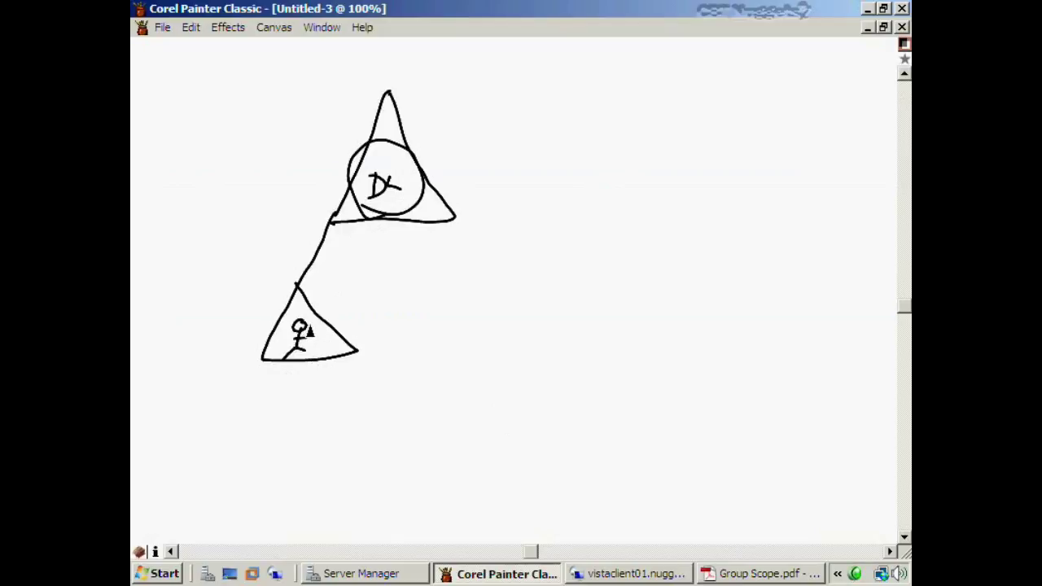
{"action": "mouse_move", "coordinate": [294, 327]}
{"action": "left_mouse_down"}
{"action": "mouse_move", "coordinate": [326, 224]}
{"action": "mouse_move", "coordinate": [357, 189]}
{"action": "left_mouse_up"}
{"action": "mouse_move", "coordinate": [380, 154]}
{"action": "left_mouse_down"}
{"action": "mouse_move", "coordinate": [379, 175]}
{"action": "mouse_move", "coordinate": [393, 161]}
{"action": "mouse_move", "coordinate": [373, 179]}
{"action": "left_mouse_up"}
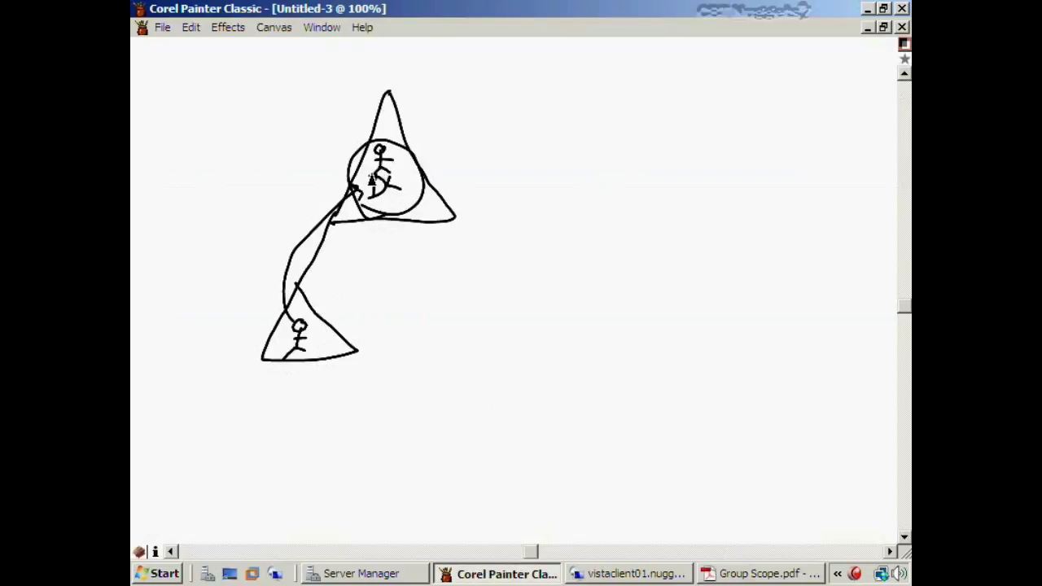
{"action": "left_click", "coordinate": [721, 578]}
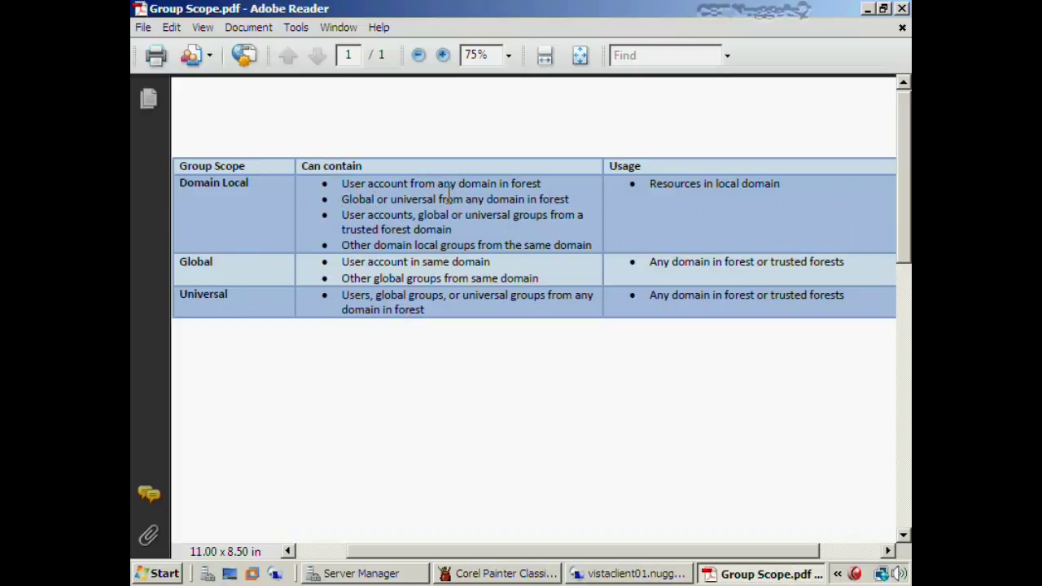
Add a circled G by the lower figure and a right-hand triangle linked to the left apex
{"action": "left_click", "coordinate": [502, 574]}
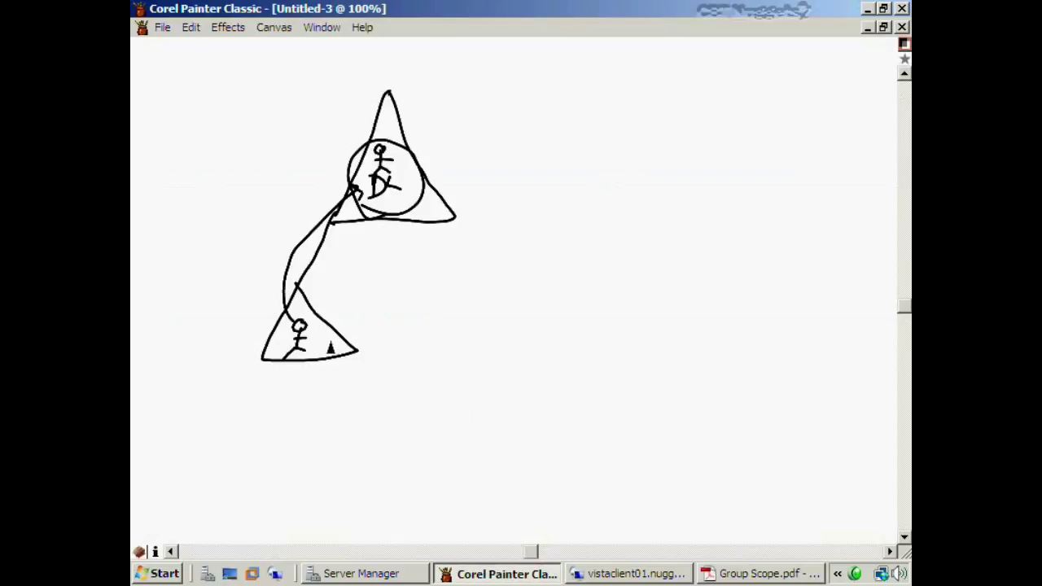
{"action": "mouse_move", "coordinate": [323, 341]}
{"action": "left_mouse_down"}
{"action": "mouse_move", "coordinate": [326, 359]}
{"action": "mouse_move", "coordinate": [324, 349]}
{"action": "mouse_move", "coordinate": [337, 352]}
{"action": "mouse_move", "coordinate": [391, 305]}
{"action": "mouse_move", "coordinate": [388, 202]}
{"action": "mouse_move", "coordinate": [404, 199]}
{"action": "mouse_move", "coordinate": [382, 214]}
{"action": "mouse_move", "coordinate": [408, 223]}
{"action": "mouse_move", "coordinate": [399, 196]}
{"action": "mouse_move", "coordinate": [386, 218]}
{"action": "left_mouse_up"}
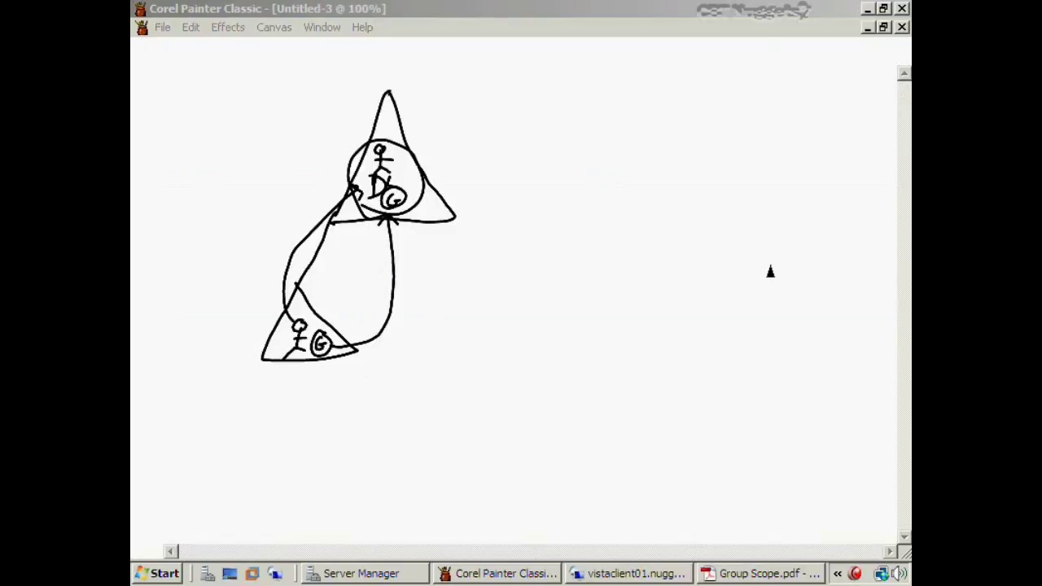
{"action": "left_click_drag", "start_coordinate": [696, 97], "coordinate": [649, 214]}
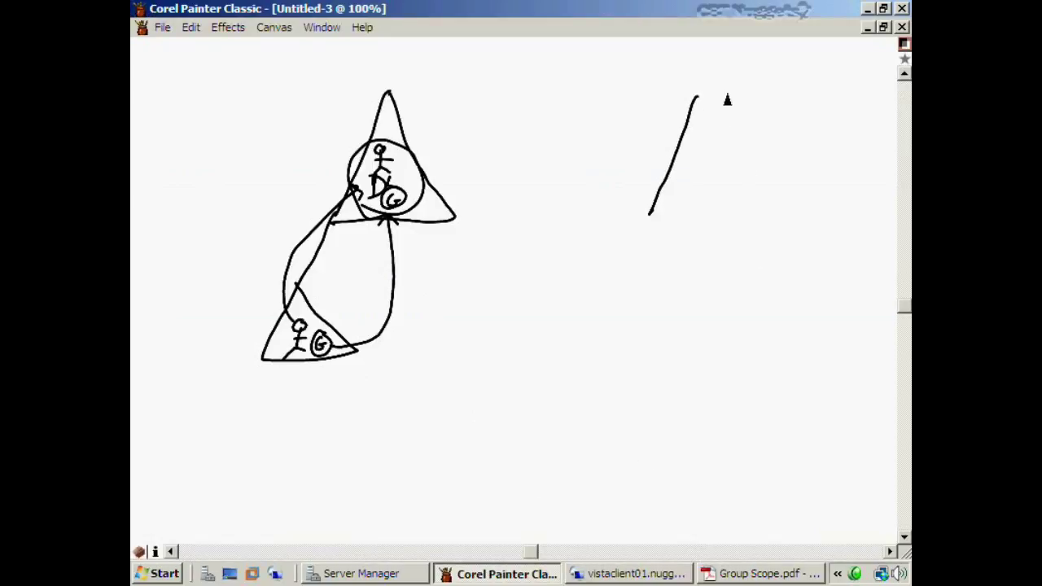
{"action": "mouse_move", "coordinate": [696, 101]}
{"action": "left_mouse_down"}
{"action": "mouse_move", "coordinate": [744, 191]}
{"action": "mouse_move", "coordinate": [739, 223]}
{"action": "mouse_move", "coordinate": [647, 220]}
{"action": "left_mouse_up"}
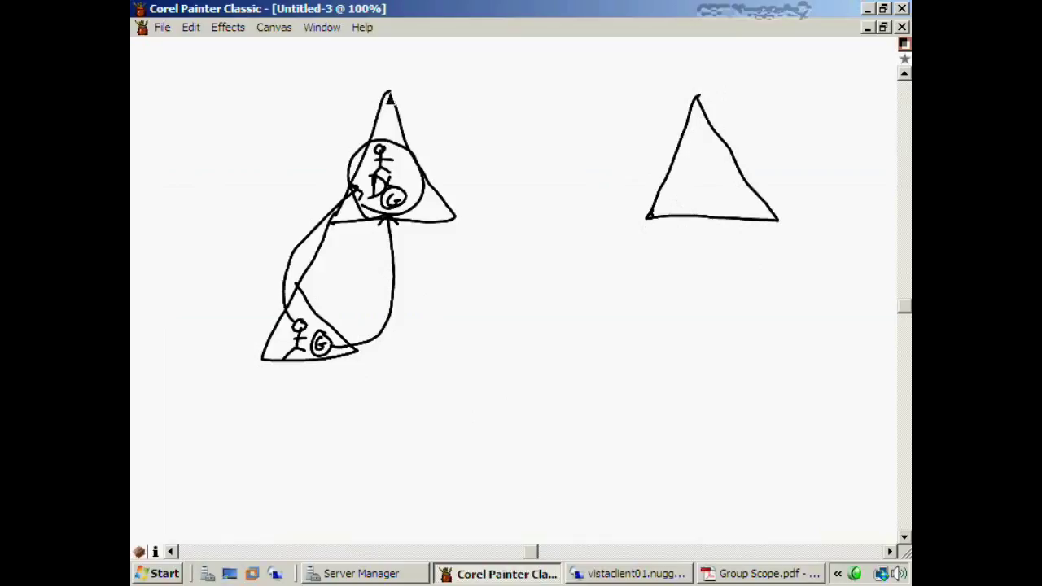
{"action": "mouse_move", "coordinate": [389, 92]}
{"action": "left_mouse_down"}
{"action": "mouse_move", "coordinate": [656, 84]}
{"action": "mouse_move", "coordinate": [697, 96]}
{"action": "left_mouse_up"}
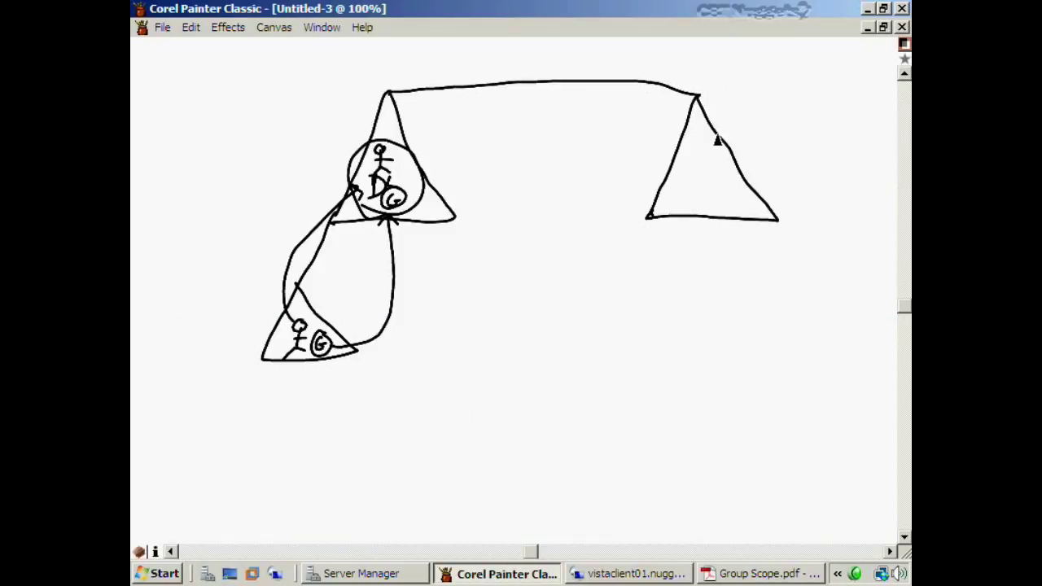
Draw a lower-right triangle with circled G and U, link it to the upper-left circle, add circled DL
{"action": "mouse_move", "coordinate": [776, 226]}
{"action": "left_mouse_down"}
{"action": "mouse_move", "coordinate": [825, 298]}
{"action": "mouse_move", "coordinate": [760, 328]}
{"action": "mouse_move", "coordinate": [800, 251]}
{"action": "mouse_move", "coordinate": [782, 326]}
{"action": "left_mouse_up"}
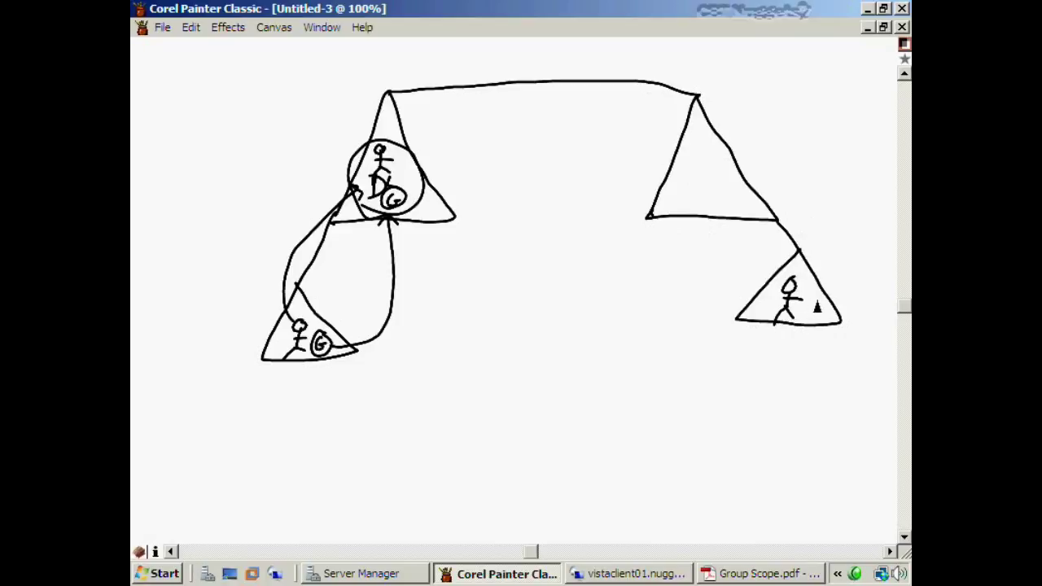
{"action": "mouse_move", "coordinate": [813, 299]}
{"action": "left_mouse_down"}
{"action": "mouse_move", "coordinate": [829, 323]}
{"action": "mouse_move", "coordinate": [809, 356]}
{"action": "mouse_move", "coordinate": [822, 351]}
{"action": "left_mouse_up"}
{"action": "mouse_move", "coordinate": [806, 377]}
{"action": "left_mouse_down"}
{"action": "mouse_move", "coordinate": [830, 372]}
{"action": "mouse_move", "coordinate": [810, 376]}
{"action": "left_mouse_up"}
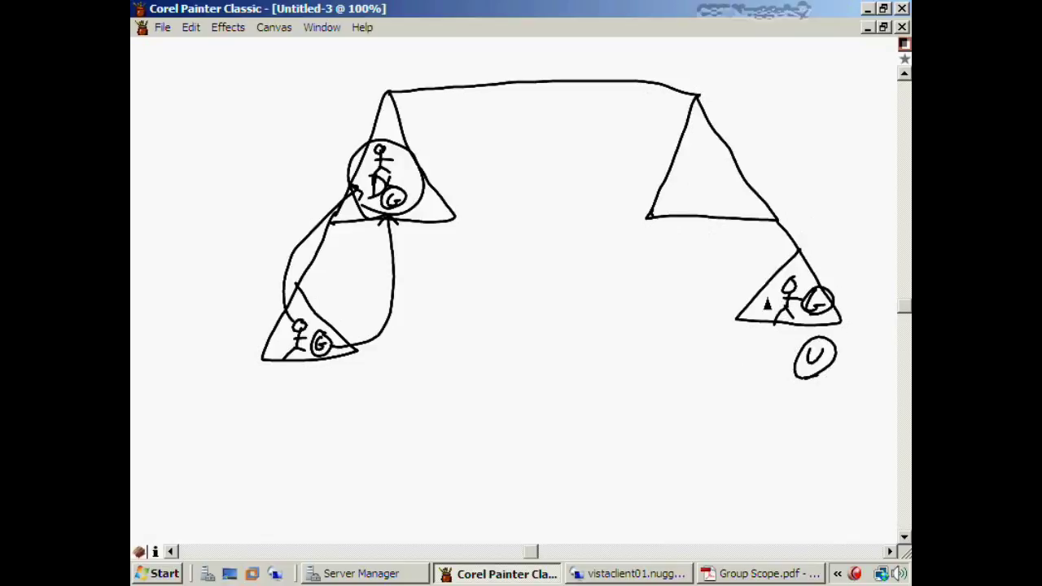
{"action": "mouse_move", "coordinate": [781, 316]}
{"action": "left_mouse_down"}
{"action": "mouse_move", "coordinate": [647, 233]}
{"action": "mouse_move", "coordinate": [472, 162]}
{"action": "mouse_move", "coordinate": [402, 173]}
{"action": "mouse_move", "coordinate": [420, 181]}
{"action": "left_mouse_up"}
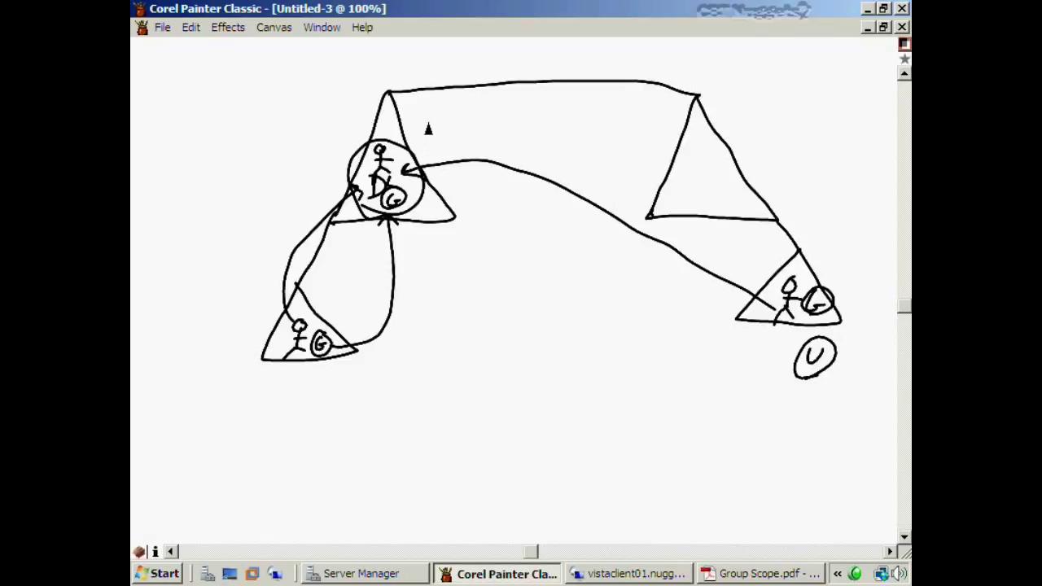
{"action": "mouse_move", "coordinate": [431, 118]}
{"action": "left_mouse_down"}
{"action": "mouse_move", "coordinate": [433, 143]}
{"action": "mouse_move", "coordinate": [474, 139]}
{"action": "mouse_move", "coordinate": [421, 112]}
{"action": "mouse_move", "coordinate": [450, 145]}
{"action": "mouse_move", "coordinate": [405, 145]}
{"action": "mouse_move", "coordinate": [412, 173]}
{"action": "left_mouse_up"}
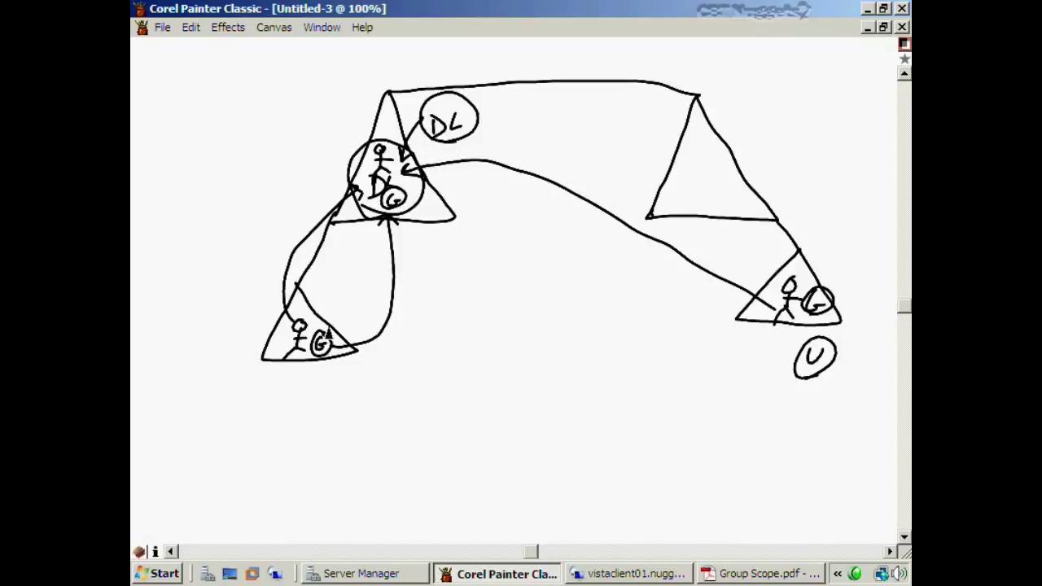
Write a circled DL label with small marks below the left triangle
{"action": "left_click_drag", "start_coordinate": [309, 382], "coordinate": [311, 410]}
{"action": "left_click", "coordinate": [336, 386]}
{"action": "mouse_move", "coordinate": [333, 398]}
{"action": "left_mouse_down"}
{"action": "mouse_move", "coordinate": [334, 409]}
{"action": "mouse_move", "coordinate": [343, 398]}
{"action": "left_mouse_up"}
{"action": "mouse_move", "coordinate": [312, 421]}
{"action": "left_mouse_down"}
{"action": "mouse_move", "coordinate": [340, 426]}
{"action": "mouse_move", "coordinate": [295, 396]}
{"action": "mouse_move", "coordinate": [311, 425]}
{"action": "left_mouse_up"}
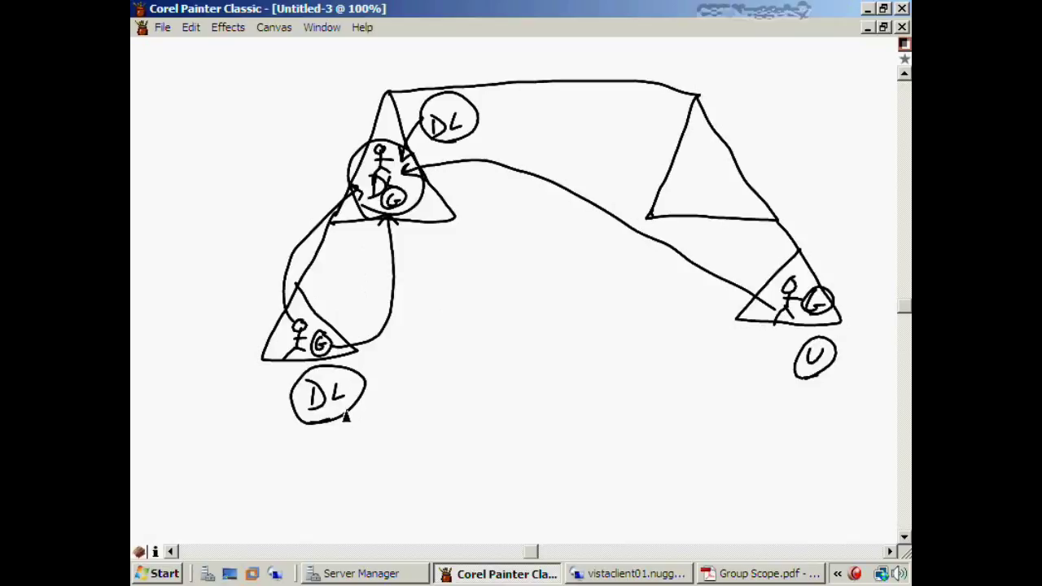
{"action": "mouse_move", "coordinate": [347, 402]}
{"action": "left_mouse_down"}
{"action": "mouse_move", "coordinate": [340, 418]}
{"action": "mouse_move", "coordinate": [350, 421]}
{"action": "left_mouse_up"}
Write the caption 'DL-Resource' beneath the sketch, checking the Group Scope PDF
{"action": "left_click_drag", "start_coordinate": [454, 403], "coordinate": [453, 446]}
{"action": "mouse_move", "coordinate": [482, 411]}
{"action": "left_mouse_down"}
{"action": "mouse_move", "coordinate": [481, 440]}
{"action": "mouse_move", "coordinate": [505, 444]}
{"action": "left_mouse_up"}
{"action": "mouse_move", "coordinate": [510, 436]}
{"action": "left_mouse_down"}
{"action": "mouse_move", "coordinate": [591, 433]}
{"action": "mouse_move", "coordinate": [598, 454]}
{"action": "mouse_move", "coordinate": [638, 439]}
{"action": "mouse_move", "coordinate": [707, 437]}
{"action": "left_mouse_up"}
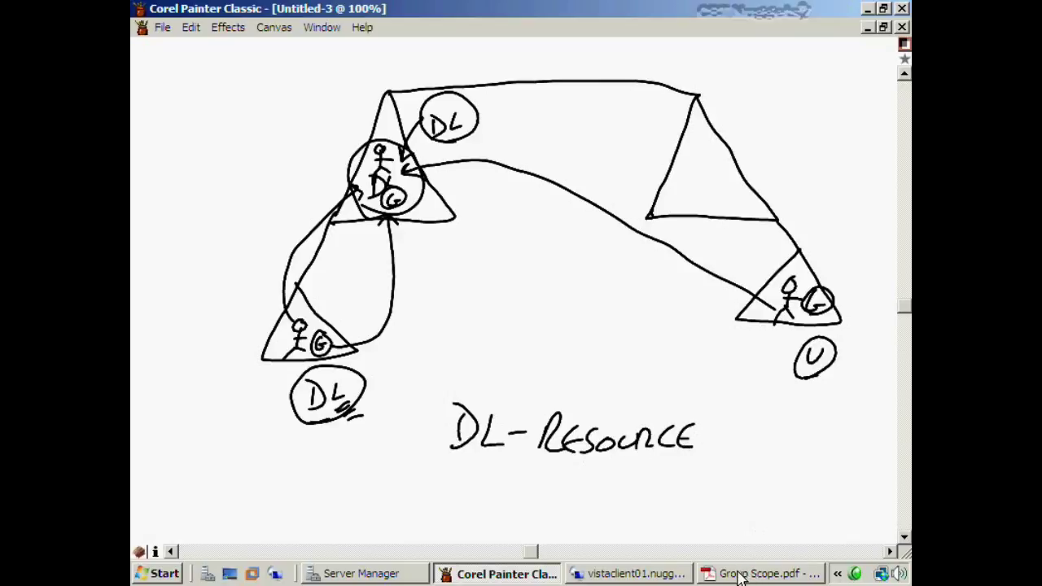
{"action": "key", "text": "alt+Tab"}
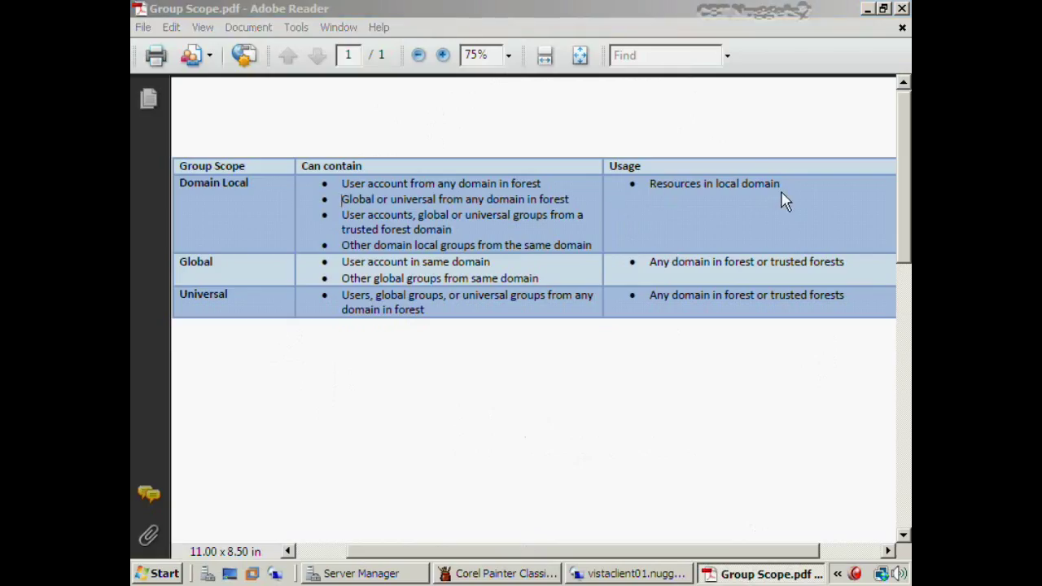
{"action": "left_click", "coordinate": [868, 11]}
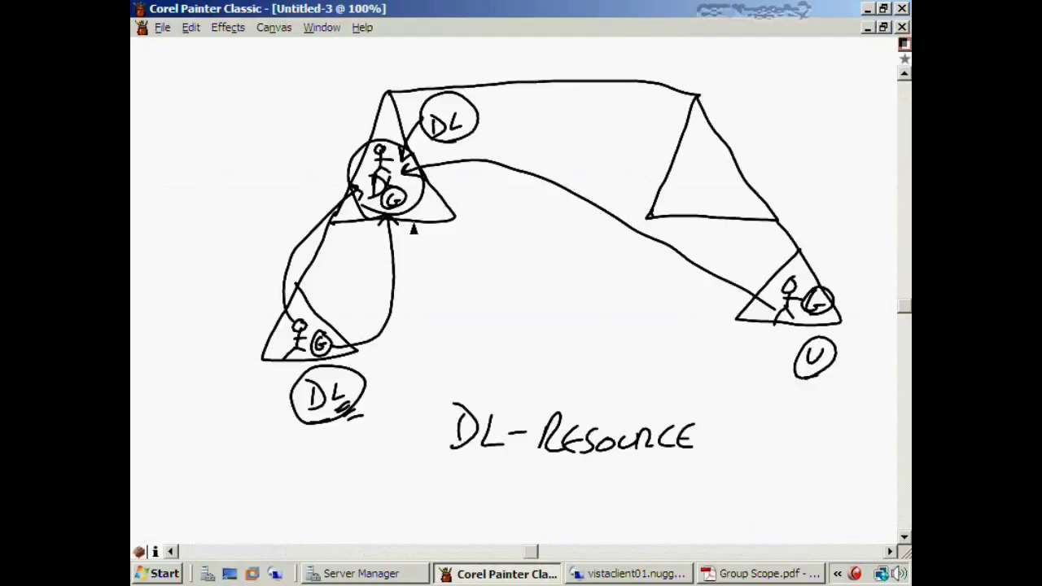
Draw a folder box lettered HR beside the upper-left triangle with an arrow pointing into it
{"action": "mouse_move", "coordinate": [432, 245]}
{"action": "left_mouse_down"}
{"action": "mouse_move", "coordinate": [431, 313]}
{"action": "mouse_move", "coordinate": [492, 266]}
{"action": "mouse_move", "coordinate": [460, 272]}
{"action": "mouse_move", "coordinate": [432, 244]}
{"action": "left_mouse_up"}
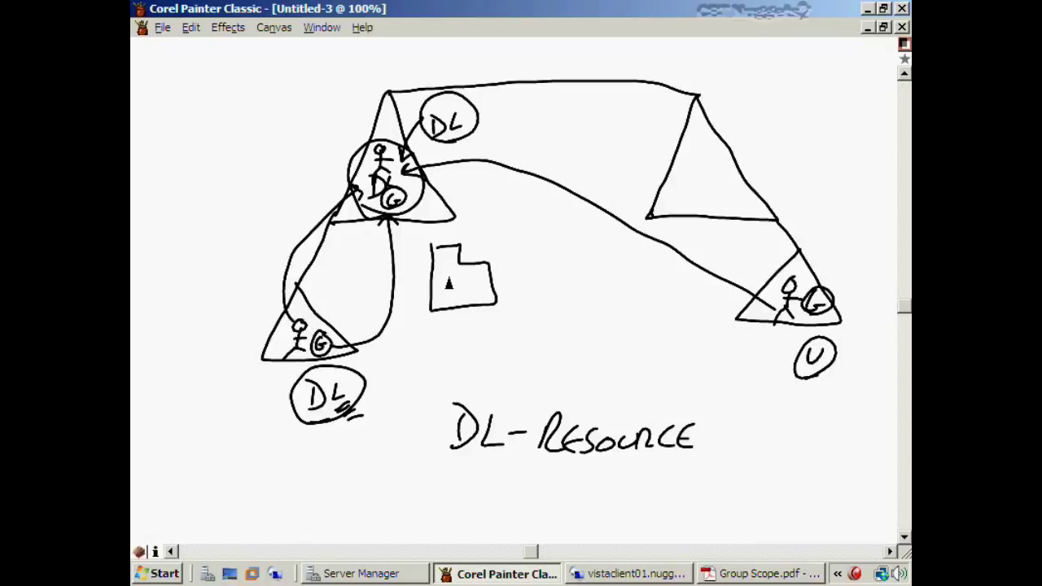
{"action": "mouse_move", "coordinate": [447, 275]}
{"action": "left_mouse_down"}
{"action": "mouse_move", "coordinate": [446, 304]}
{"action": "mouse_move", "coordinate": [461, 289]}
{"action": "left_mouse_up"}
{"action": "left_click_drag", "start_coordinate": [461, 276], "coordinate": [469, 304]}
{"action": "left_click_drag", "start_coordinate": [470, 278], "coordinate": [486, 305]}
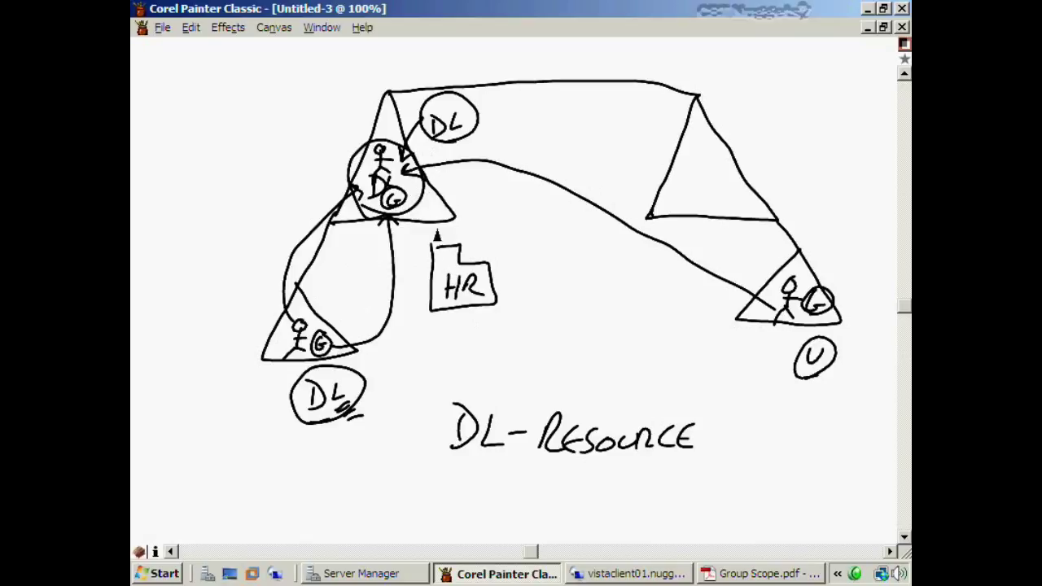
{"action": "mouse_move", "coordinate": [424, 214]}
{"action": "left_mouse_down"}
{"action": "mouse_move", "coordinate": [486, 230]}
{"action": "mouse_move", "coordinate": [491, 247]}
{"action": "left_mouse_up"}
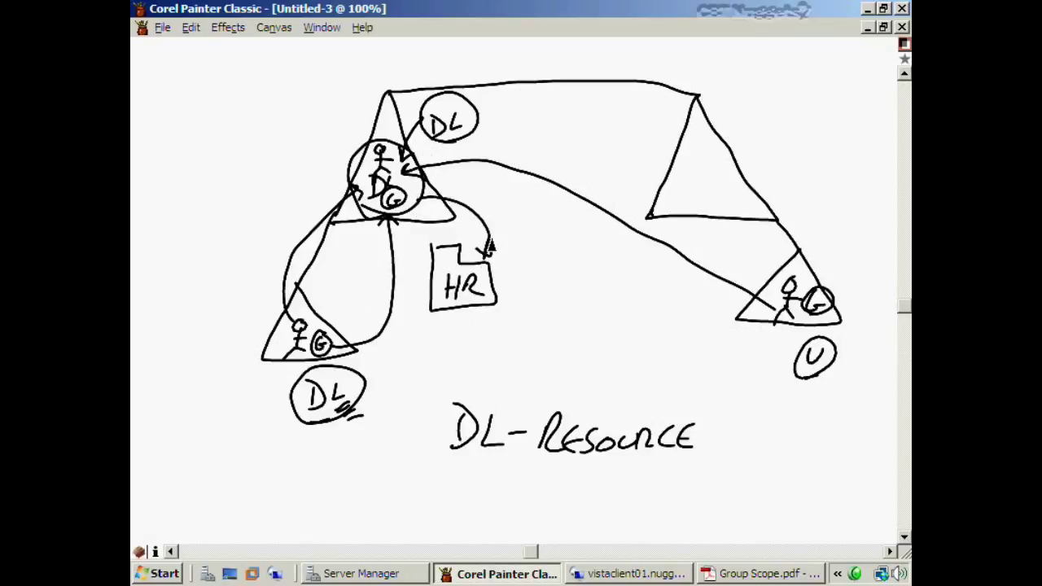
{"action": "key", "text": "ctrl+3"}
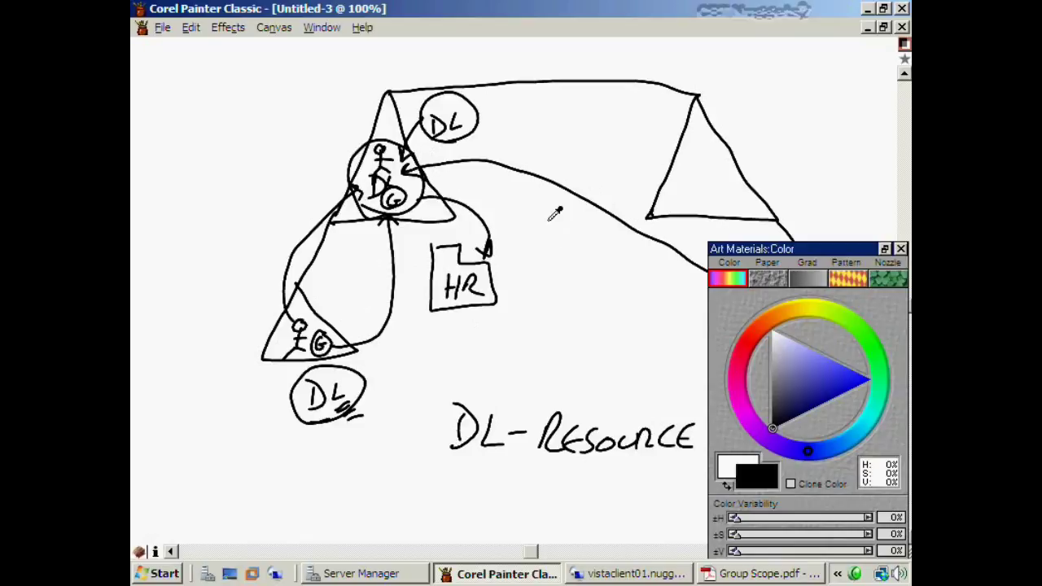
Pick a dark red colour and draw a lidded red box beside HR with an arrow from the circle
{"action": "left_click", "coordinate": [746, 348]}
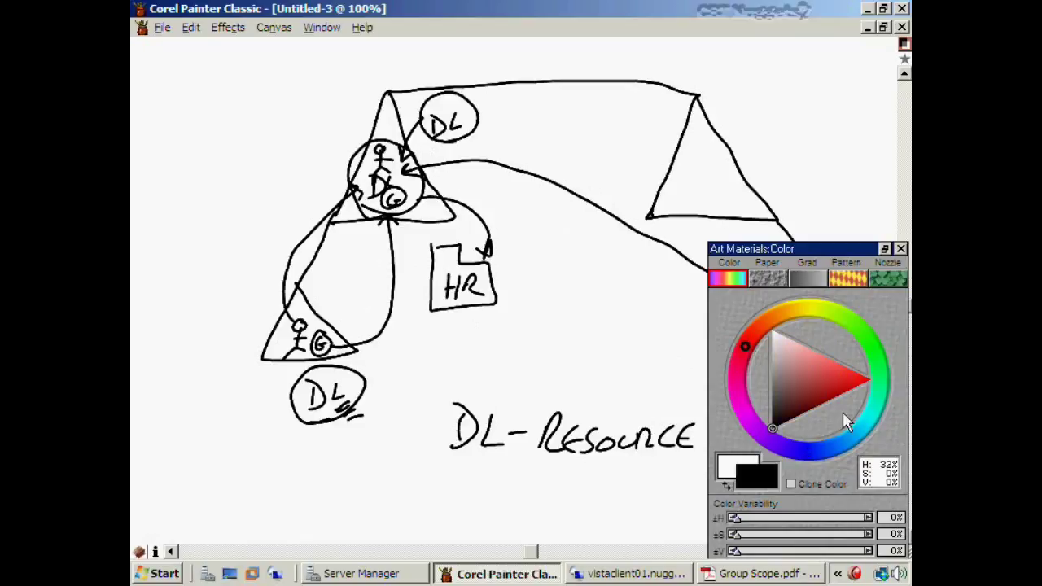
{"action": "left_click", "coordinate": [843, 397]}
{"action": "left_click", "coordinate": [902, 248]}
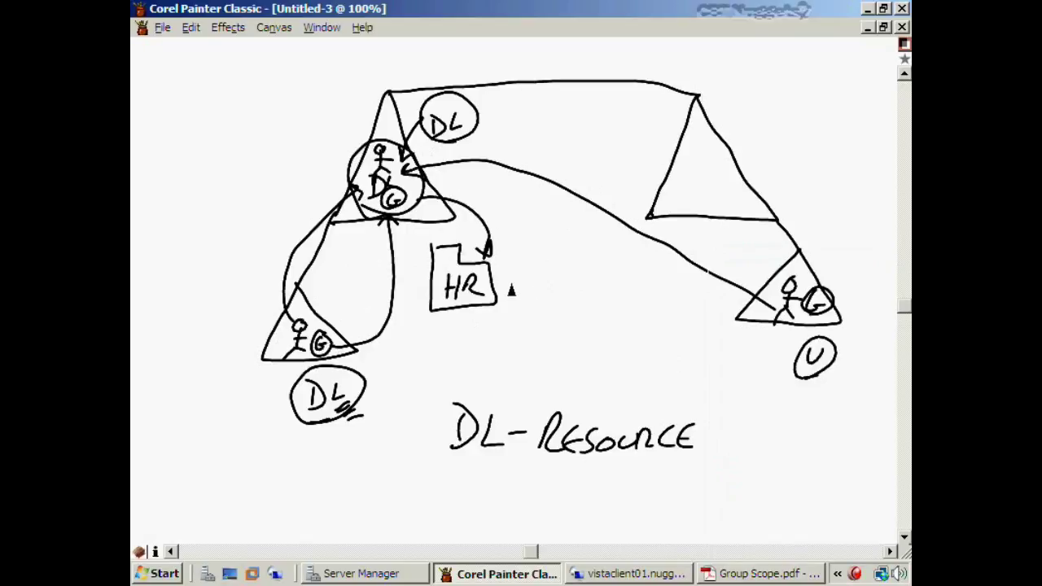
{"action": "mouse_move", "coordinate": [525, 276]}
{"action": "left_mouse_down"}
{"action": "mouse_move", "coordinate": [567, 311]}
{"action": "mouse_move", "coordinate": [598, 279]}
{"action": "mouse_move", "coordinate": [526, 274]}
{"action": "mouse_move", "coordinate": [560, 236]}
{"action": "mouse_move", "coordinate": [588, 236]}
{"action": "mouse_move", "coordinate": [617, 239]}
{"action": "mouse_move", "coordinate": [601, 278]}
{"action": "mouse_move", "coordinate": [578, 276]}
{"action": "mouse_move", "coordinate": [591, 247]}
{"action": "left_mouse_up"}
{"action": "left_click_drag", "start_coordinate": [575, 242], "coordinate": [587, 241]}
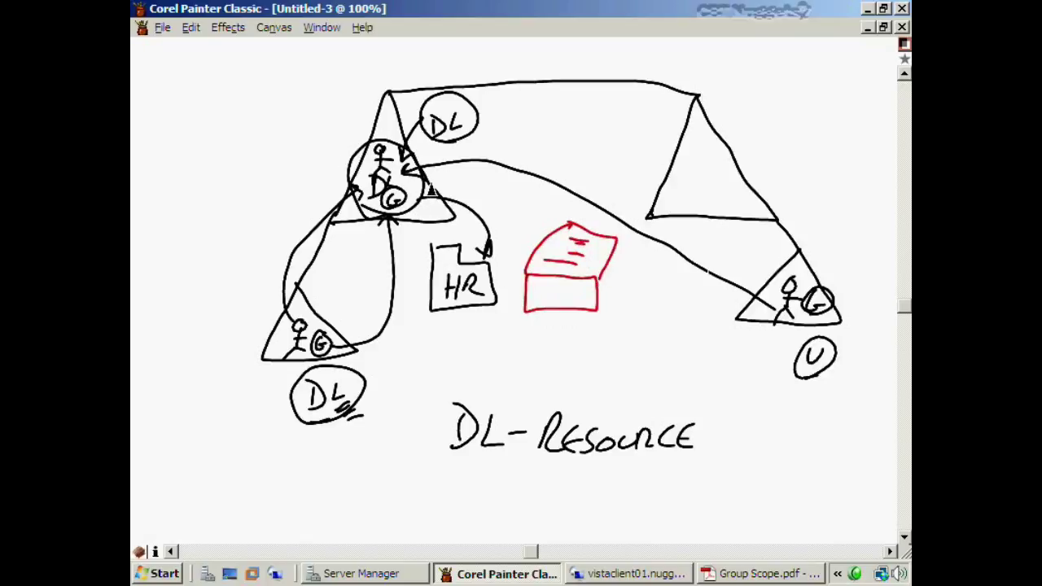
{"action": "mouse_move", "coordinate": [424, 187]}
{"action": "left_mouse_down"}
{"action": "mouse_move", "coordinate": [494, 193]}
{"action": "mouse_move", "coordinate": [538, 242]}
{"action": "mouse_move", "coordinate": [517, 235]}
{"action": "left_mouse_up"}
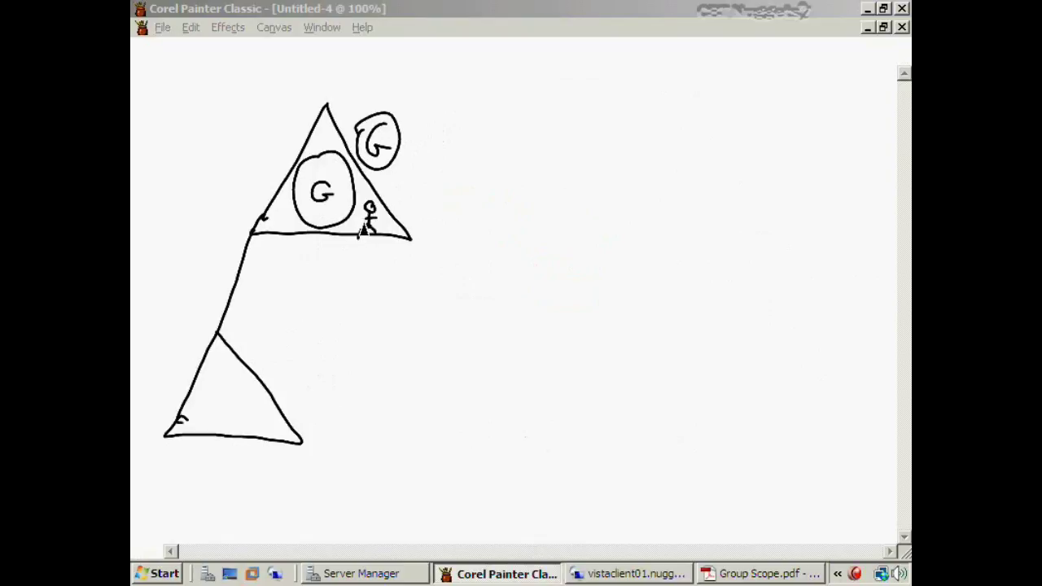
In Untitled-4, draw blue arrows from the user and upper G into the inner G, plus a blue stick figure
{"action": "left_click_drag", "start_coordinate": [368, 222], "coordinate": [335, 211]}
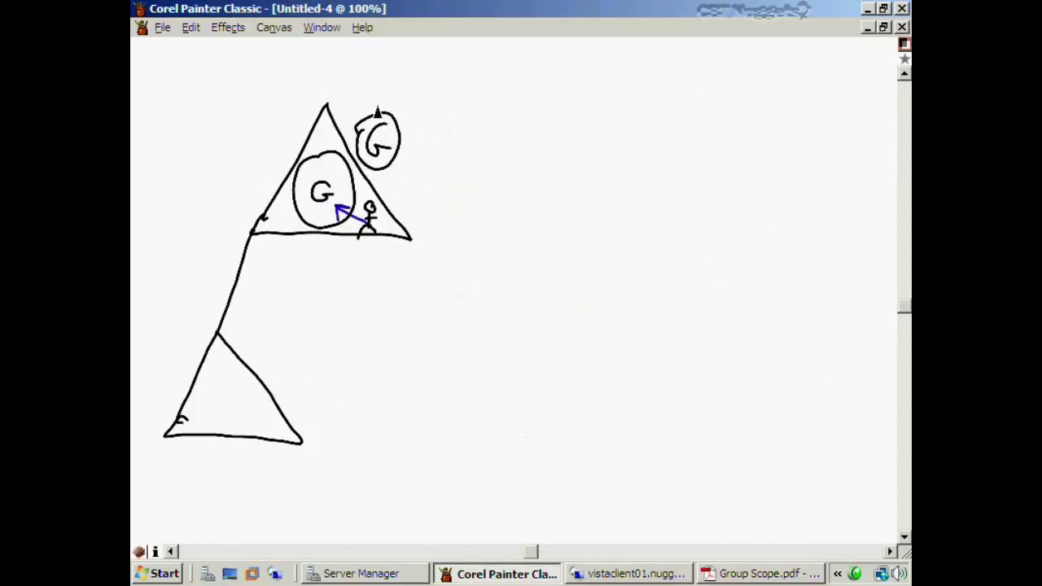
{"action": "mouse_move", "coordinate": [374, 110]}
{"action": "left_mouse_down"}
{"action": "mouse_move", "coordinate": [358, 109]}
{"action": "mouse_move", "coordinate": [330, 151]}
{"action": "mouse_move", "coordinate": [334, 167]}
{"action": "left_mouse_up"}
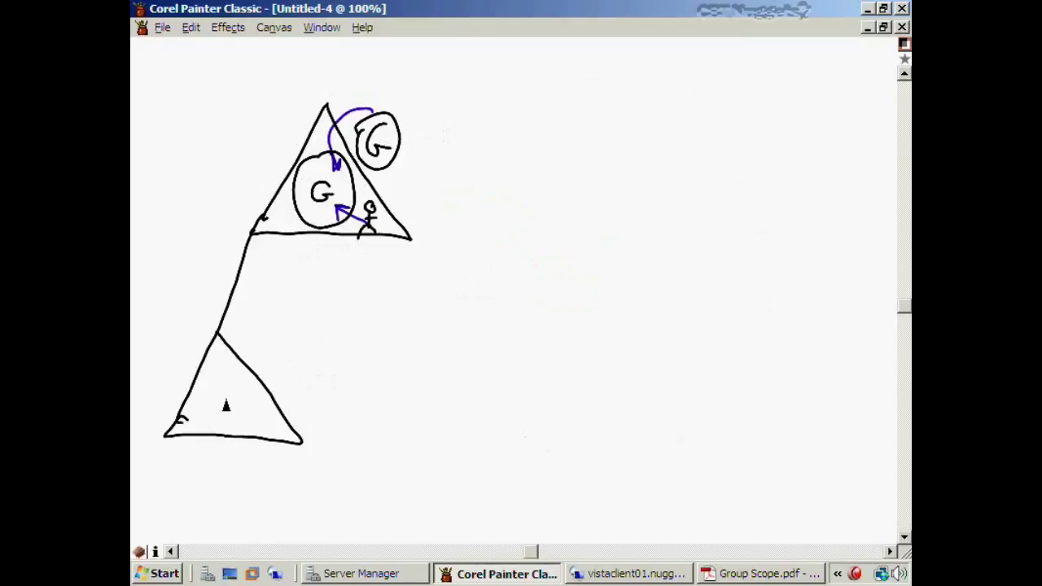
{"action": "left_click_drag", "start_coordinate": [226, 404], "coordinate": [207, 442]}
Draw a purple HR box beside the lower triangle with an arrow from the top triangle
{"action": "mouse_move", "coordinate": [308, 386]}
{"action": "left_mouse_down"}
{"action": "mouse_move", "coordinate": [309, 433]}
{"action": "mouse_move", "coordinate": [367, 410]}
{"action": "mouse_move", "coordinate": [338, 391]}
{"action": "mouse_move", "coordinate": [336, 365]}
{"action": "mouse_move", "coordinate": [311, 402]}
{"action": "mouse_move", "coordinate": [319, 425]}
{"action": "mouse_move", "coordinate": [329, 410]}
{"action": "left_mouse_up"}
{"action": "mouse_move", "coordinate": [329, 399]}
{"action": "left_mouse_down"}
{"action": "mouse_move", "coordinate": [328, 424]}
{"action": "mouse_move", "coordinate": [338, 402]}
{"action": "left_mouse_up"}
{"action": "left_click_drag", "start_coordinate": [338, 403], "coordinate": [354, 430]}
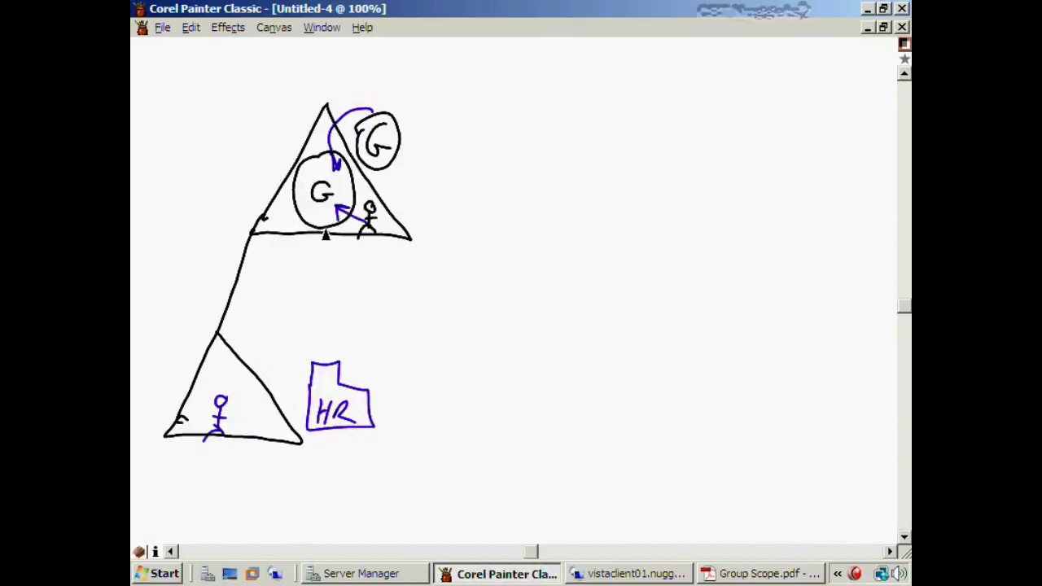
{"action": "mouse_move", "coordinate": [325, 234]}
{"action": "left_mouse_down"}
{"action": "mouse_move", "coordinate": [331, 389]}
{"action": "mouse_move", "coordinate": [328, 380]}
{"action": "left_mouse_up"}
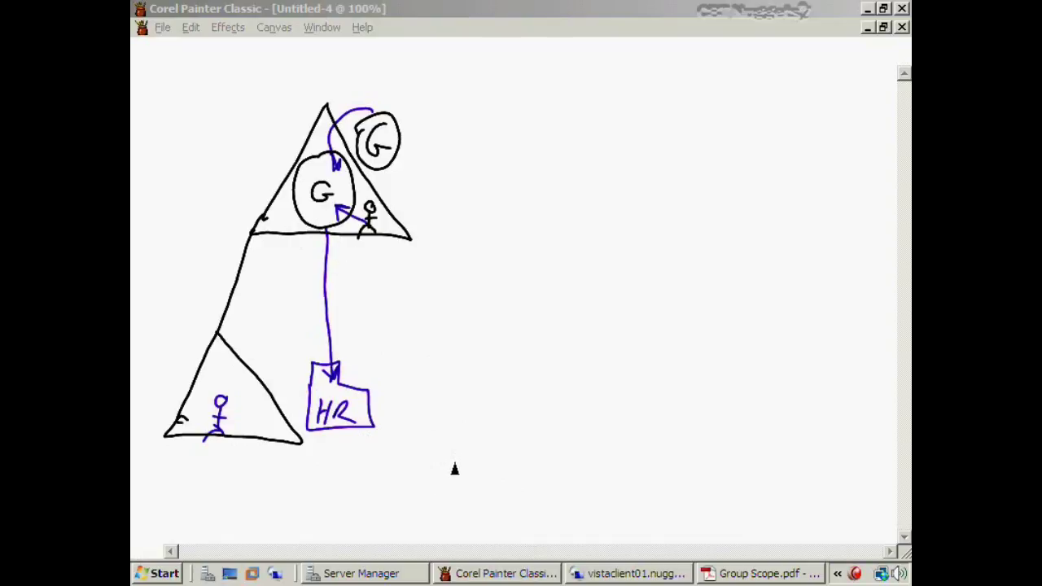
Handwrite the caption 'USERS OF COMMON TYPE' below the diagram
{"action": "mouse_move", "coordinate": [439, 456]}
{"action": "left_mouse_down"}
{"action": "mouse_move", "coordinate": [451, 454]}
{"action": "mouse_move", "coordinate": [458, 477]}
{"action": "mouse_move", "coordinate": [515, 477]}
{"action": "mouse_move", "coordinate": [548, 460]}
{"action": "mouse_move", "coordinate": [565, 473]}
{"action": "mouse_move", "coordinate": [624, 475]}
{"action": "left_mouse_up"}
{"action": "mouse_move", "coordinate": [644, 462]}
{"action": "left_mouse_down"}
{"action": "mouse_move", "coordinate": [640, 473]}
{"action": "mouse_move", "coordinate": [675, 474]}
{"action": "mouse_move", "coordinate": [743, 446]}
{"action": "left_mouse_up"}
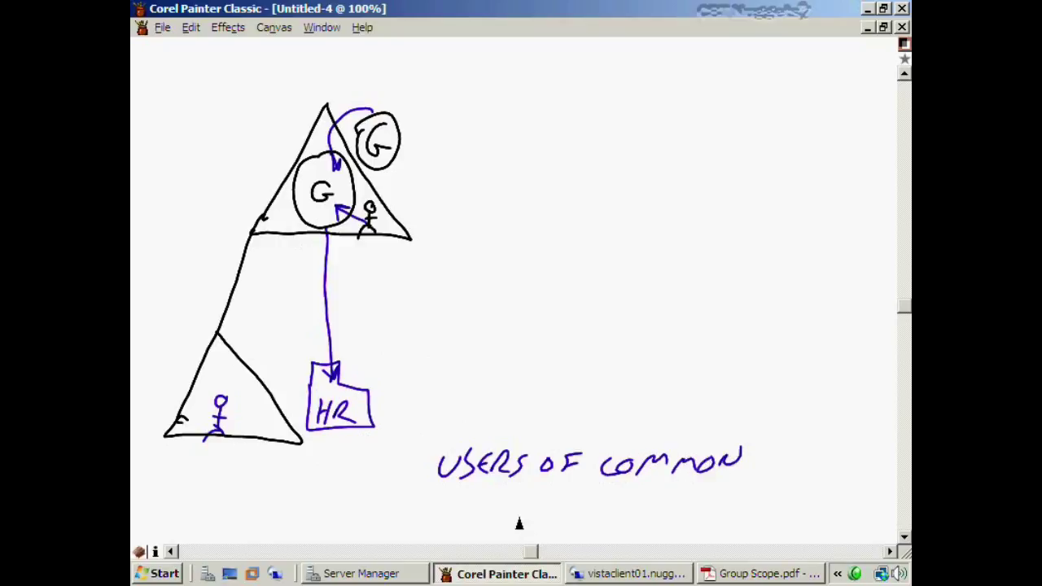
{"action": "left_click_drag", "start_coordinate": [524, 513], "coordinate": [525, 531]}
{"action": "left_click_drag", "start_coordinate": [515, 511], "coordinate": [551, 521]}
{"action": "left_click_drag", "start_coordinate": [560, 504], "coordinate": [562, 529]}
{"action": "mouse_move", "coordinate": [562, 505]}
{"action": "left_mouse_down"}
{"action": "mouse_move", "coordinate": [565, 518]}
{"action": "mouse_move", "coordinate": [587, 526]}
{"action": "left_mouse_up"}
{"action": "left_click_drag", "start_coordinate": [577, 515], "coordinate": [586, 514]}
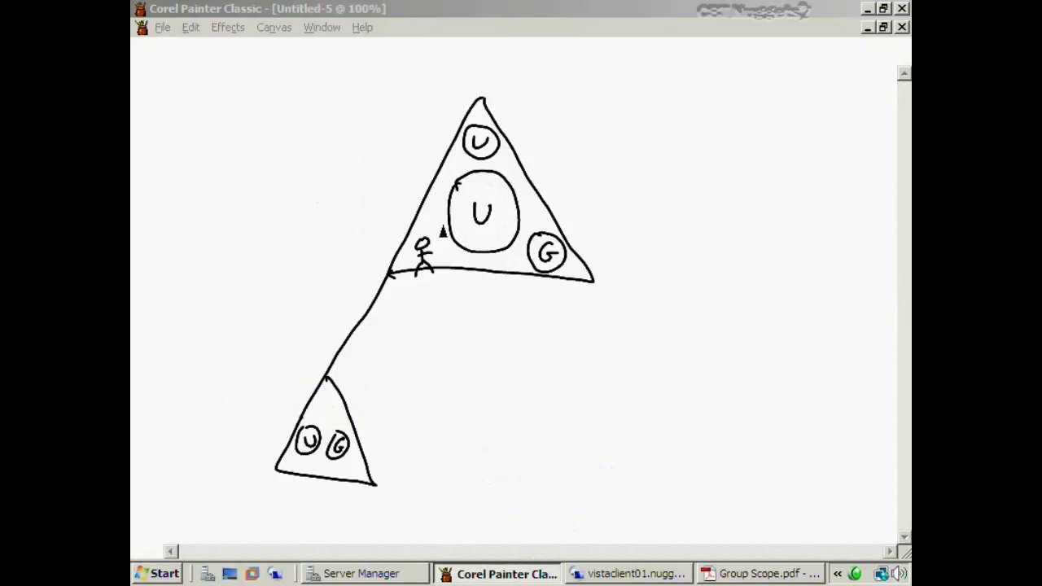
Draw red arrows from the upper U, G, user, lower U and lower G into the inner U circle
{"action": "left_click", "coordinate": [470, 189]}
{"action": "left_click", "coordinate": [491, 192]}
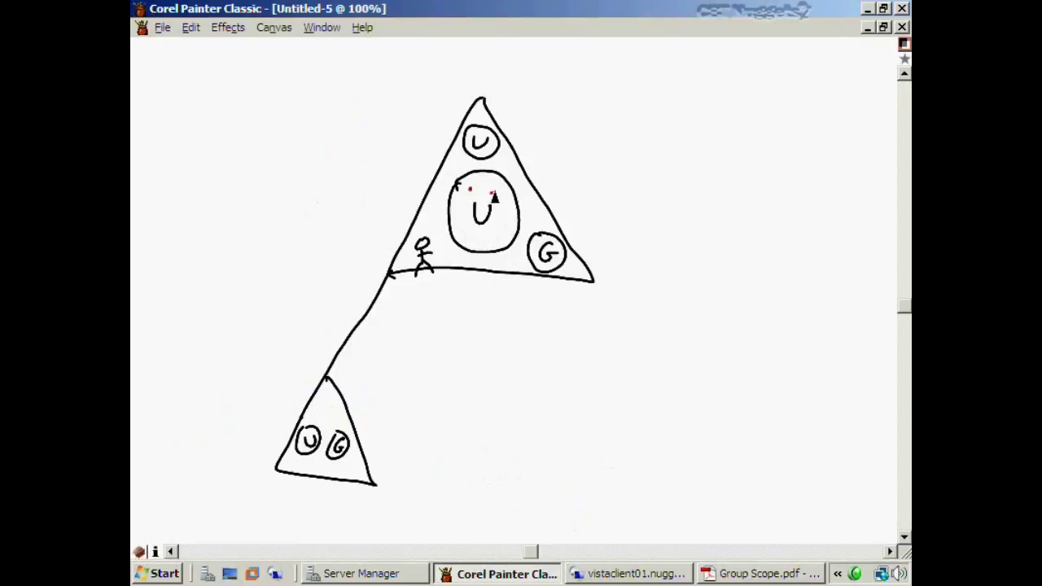
{"action": "key", "text": "ctrl+z"}
{"action": "key", "text": "ctrl+z"}
{"action": "left_click_drag", "start_coordinate": [491, 159], "coordinate": [501, 180]}
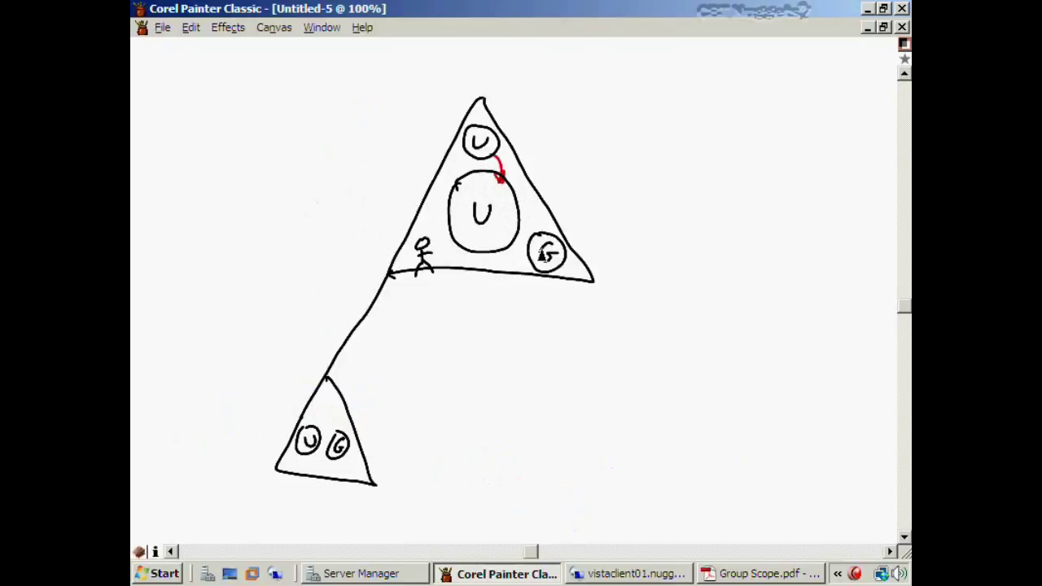
{"action": "mouse_move", "coordinate": [534, 233]}
{"action": "left_mouse_down"}
{"action": "mouse_move", "coordinate": [513, 215]}
{"action": "mouse_move", "coordinate": [521, 225]}
{"action": "left_mouse_up"}
{"action": "left_click_drag", "start_coordinate": [425, 237], "coordinate": [456, 229]}
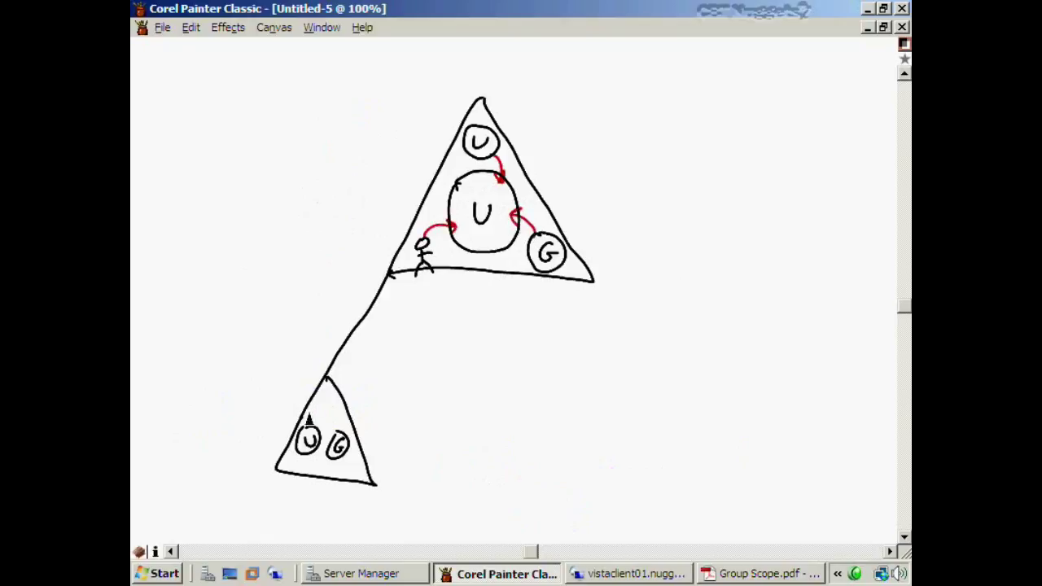
{"action": "mouse_move", "coordinate": [315, 430]}
{"action": "left_mouse_down"}
{"action": "mouse_move", "coordinate": [427, 354]}
{"action": "mouse_move", "coordinate": [473, 256]}
{"action": "left_mouse_up"}
{"action": "mouse_move", "coordinate": [350, 440]}
{"action": "left_mouse_down"}
{"action": "mouse_move", "coordinate": [438, 391]}
{"action": "mouse_move", "coordinate": [486, 254]}
{"action": "mouse_move", "coordinate": [492, 262]}
{"action": "left_mouse_up"}
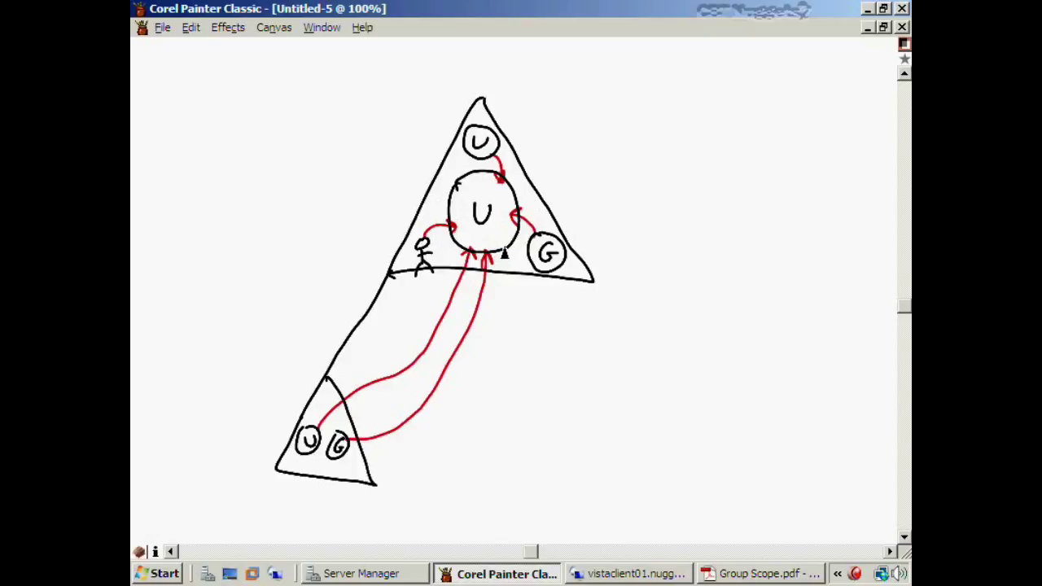
Draw a red triangle on the right, linked from the apex and the centre circle, then return to Server Manager
{"action": "mouse_move", "coordinate": [505, 254]}
{"action": "left_mouse_down"}
{"action": "mouse_move", "coordinate": [529, 319]}
{"action": "mouse_move", "coordinate": [437, 447]}
{"action": "mouse_move", "coordinate": [421, 450]}
{"action": "mouse_move", "coordinate": [374, 498]}
{"action": "mouse_move", "coordinate": [420, 436]}
{"action": "mouse_move", "coordinate": [374, 487]}
{"action": "mouse_move", "coordinate": [408, 462]}
{"action": "mouse_move", "coordinate": [378, 439]}
{"action": "mouse_move", "coordinate": [444, 466]}
{"action": "left_mouse_up"}
{"action": "key", "text": "ctrl+z"}
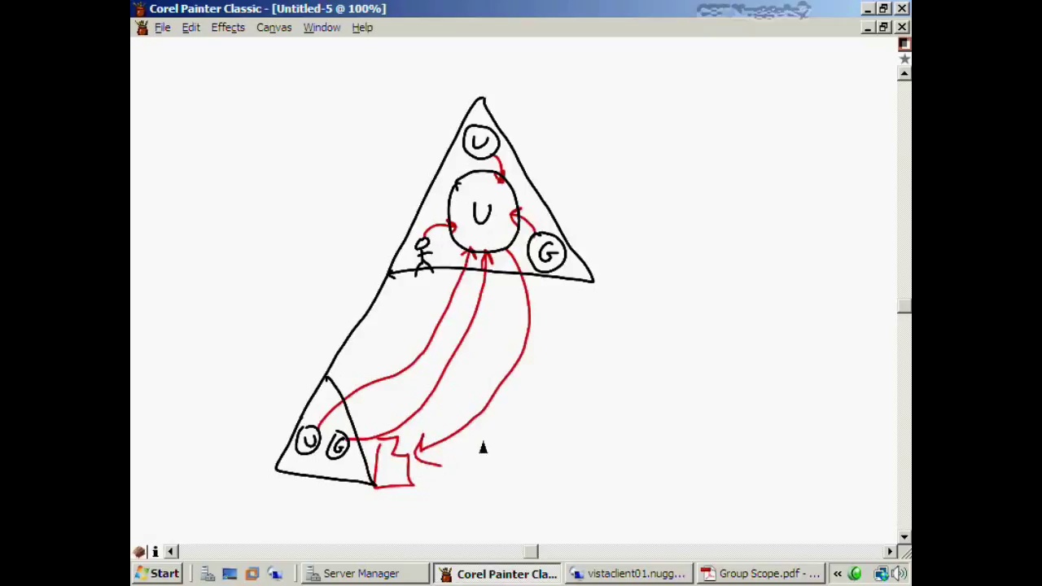
{"action": "mouse_move", "coordinate": [794, 110]}
{"action": "left_mouse_down"}
{"action": "mouse_move", "coordinate": [711, 258]}
{"action": "mouse_move", "coordinate": [757, 246]}
{"action": "mouse_move", "coordinate": [732, 249]}
{"action": "left_mouse_up"}
{"action": "left_click_drag", "start_coordinate": [484, 99], "coordinate": [803, 112]}
{"action": "mouse_move", "coordinate": [516, 195]}
{"action": "left_mouse_down"}
{"action": "mouse_move", "coordinate": [697, 202]}
{"action": "mouse_move", "coordinate": [750, 226]}
{"action": "left_mouse_up"}
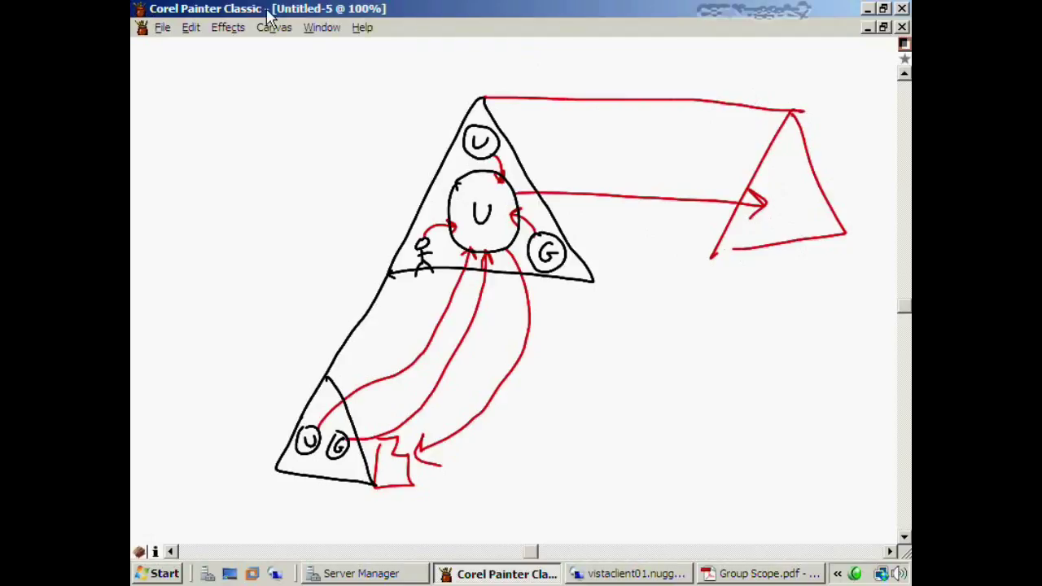
{"action": "left_click", "coordinate": [370, 574]}
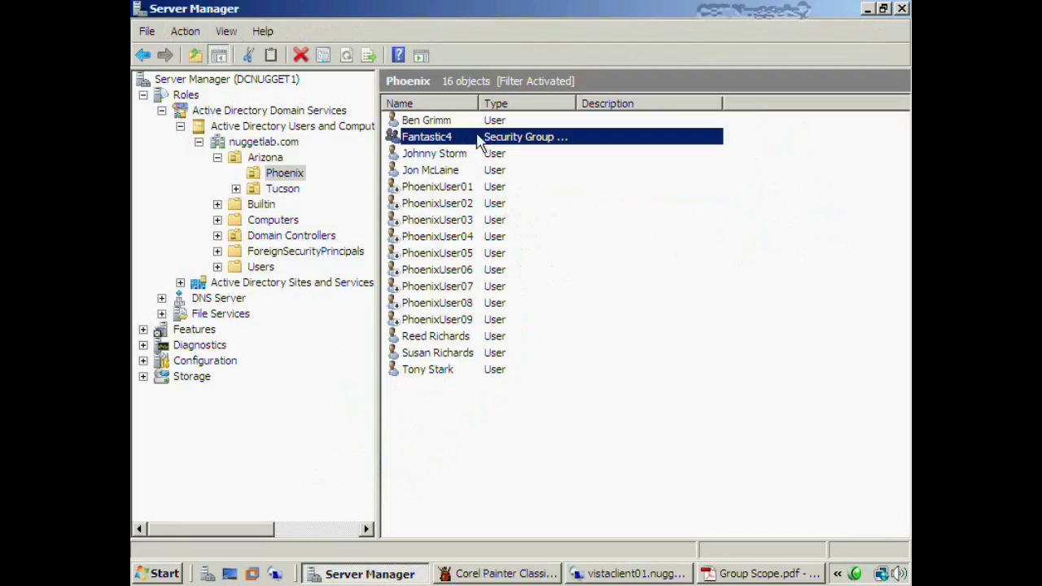
Inspect Fantastic4's group type and members, then cancel so it stays a Global Security group
{"action": "double_click", "coordinate": [476, 138]}
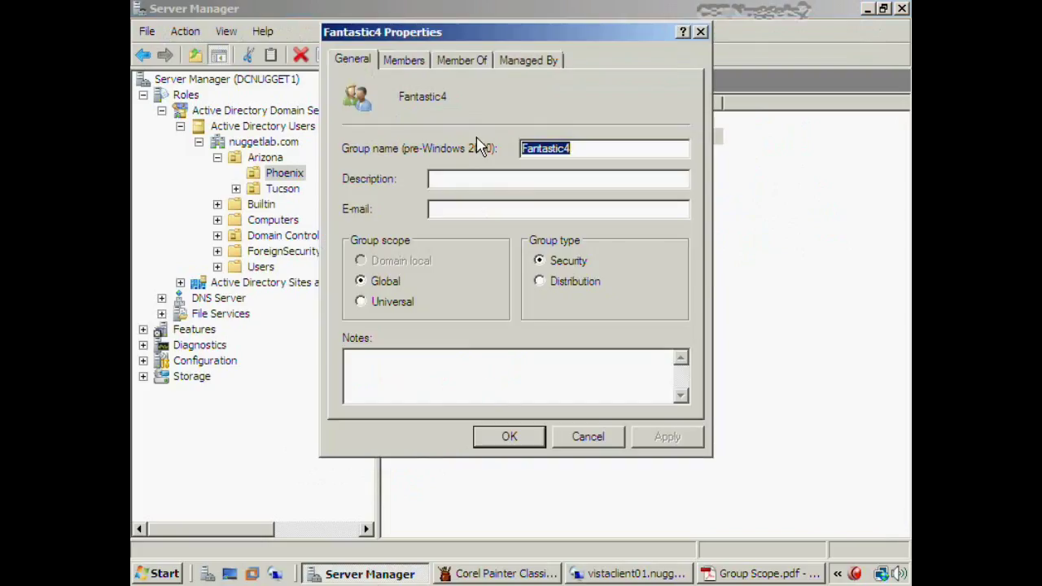
{"action": "left_click", "coordinate": [542, 269]}
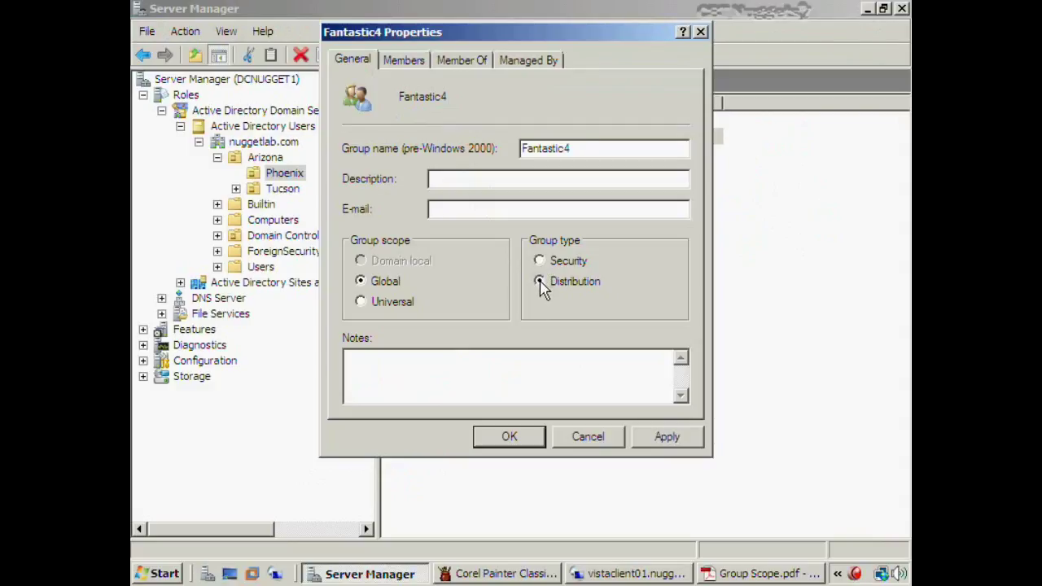
{"action": "left_click", "coordinate": [539, 281]}
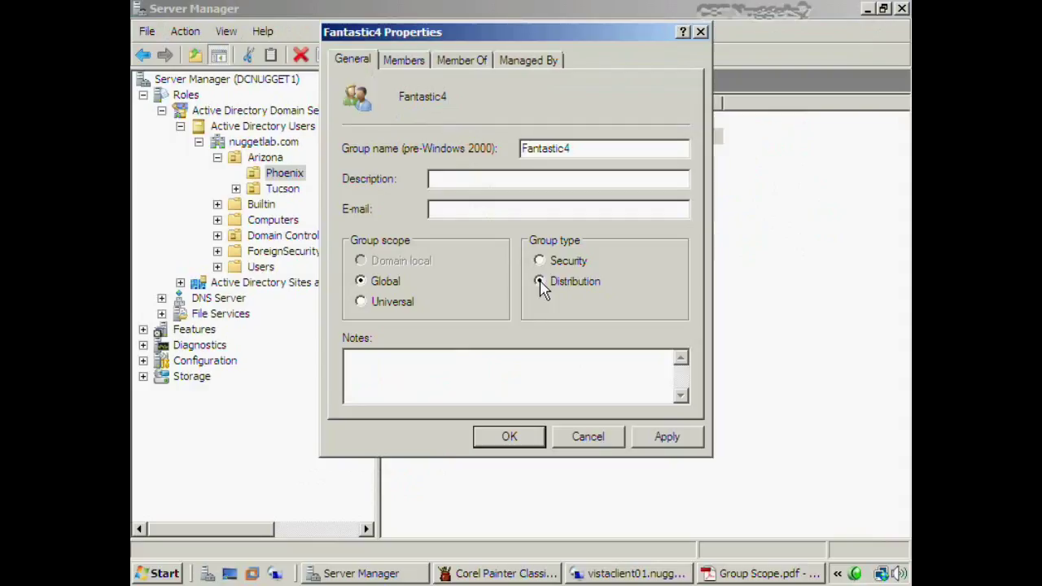
{"action": "left_click", "coordinate": [412, 69]}
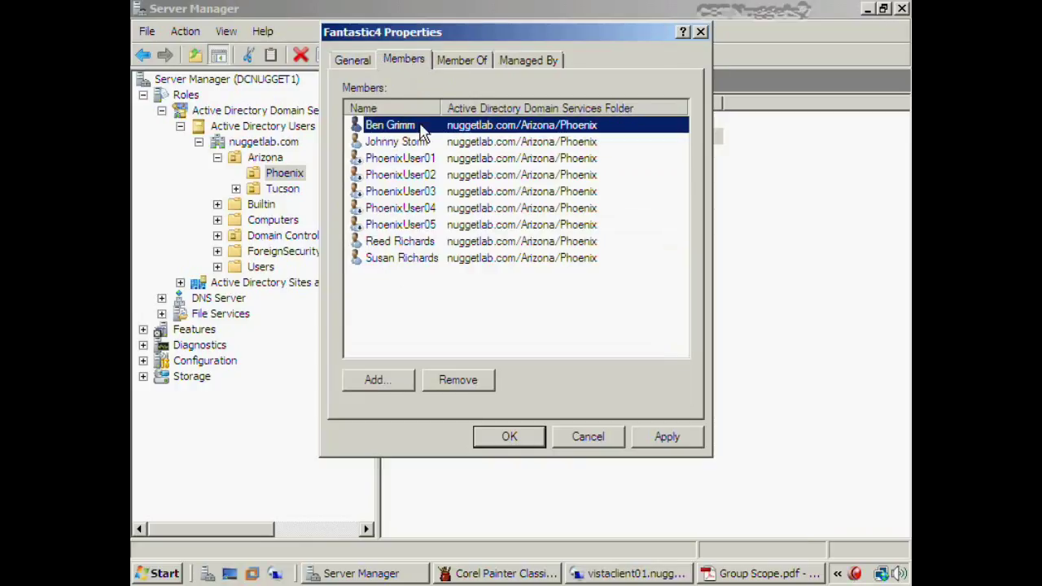
{"action": "left_click", "coordinate": [355, 63]}
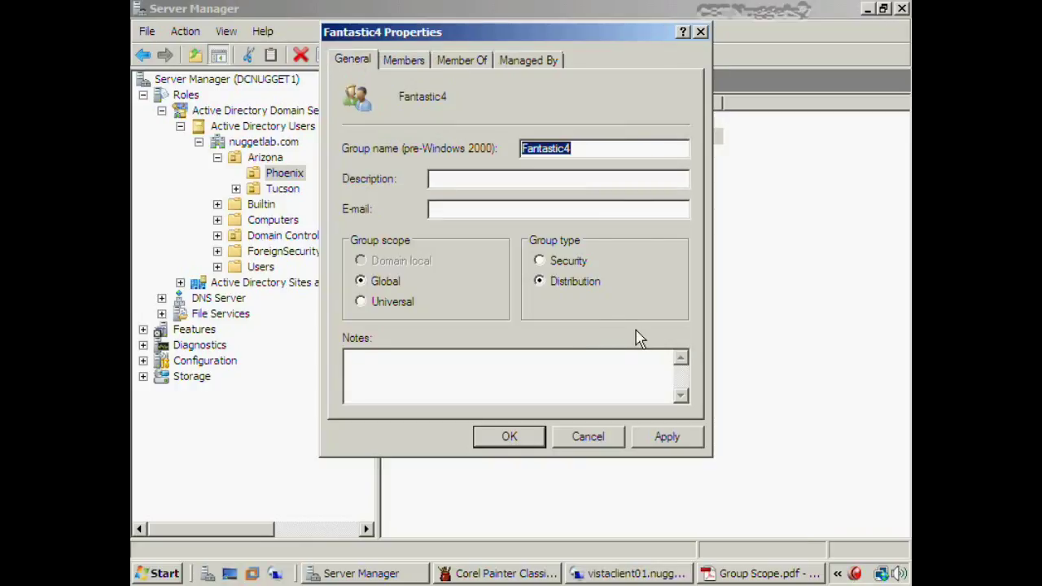
{"action": "left_click", "coordinate": [540, 263]}
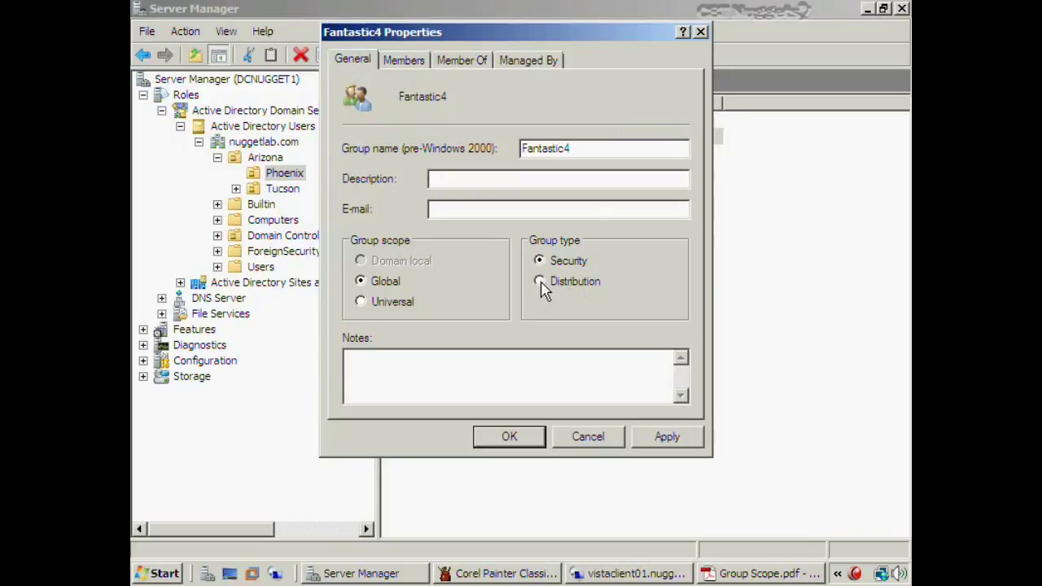
{"action": "left_click", "coordinate": [607, 440]}
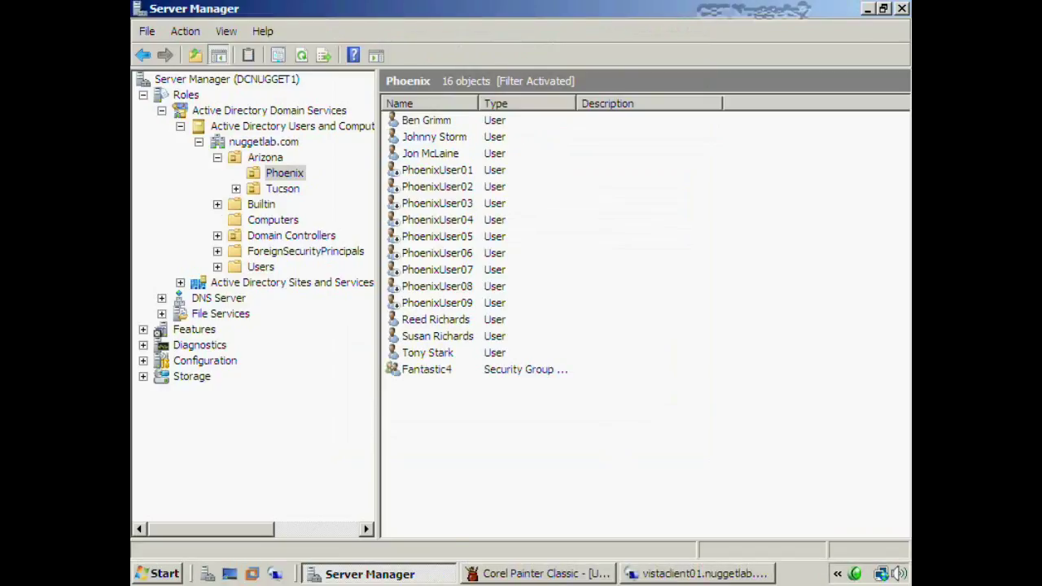
{"action": "left_click", "coordinate": [262, 224]}
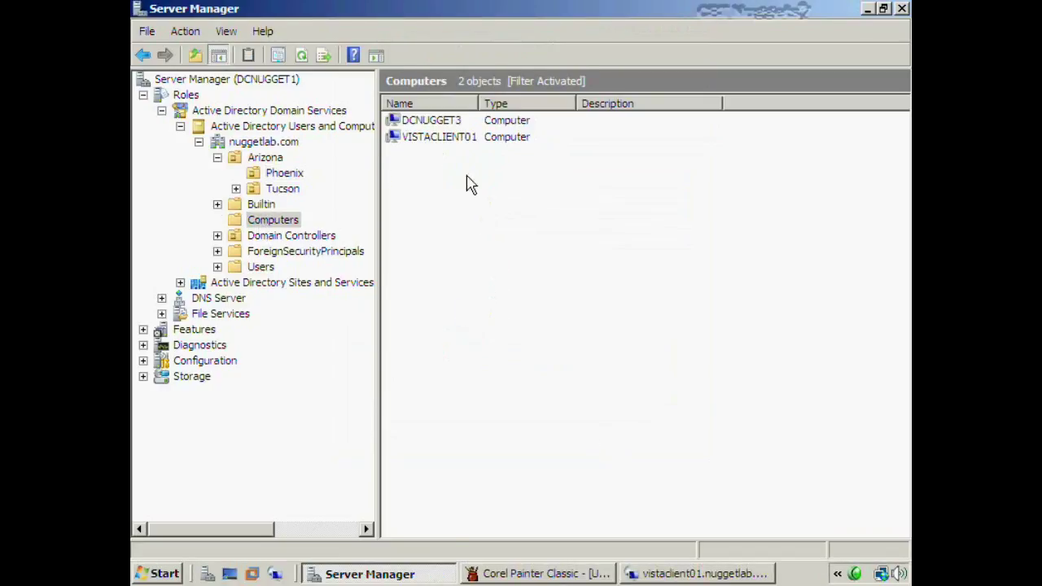
{"action": "left_click", "coordinate": [453, 120]}
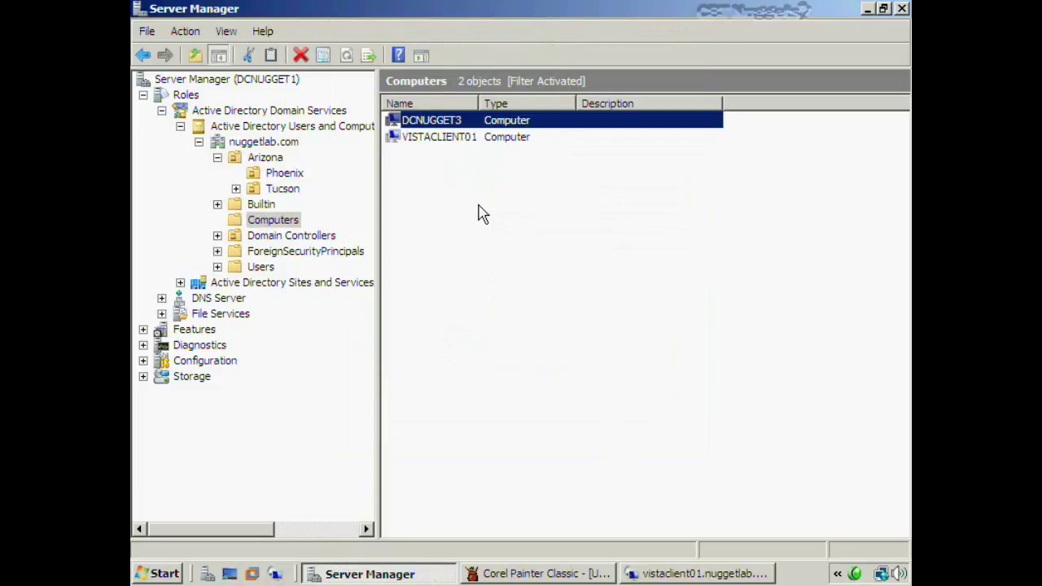
{"action": "left_click", "coordinate": [461, 136]}
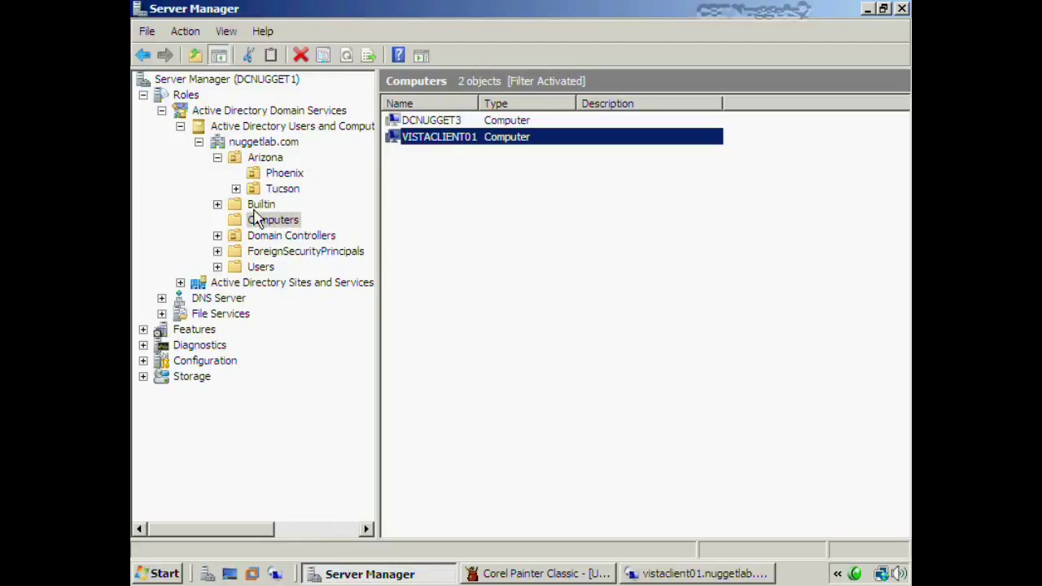
{"action": "left_click", "coordinate": [479, 253]}
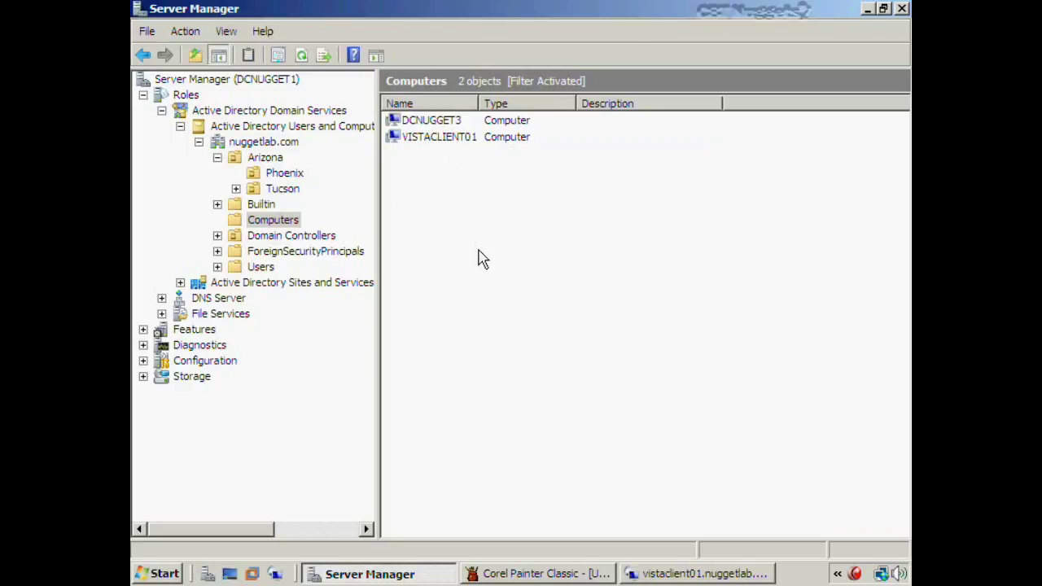
{"action": "left_click", "coordinate": [456, 144]}
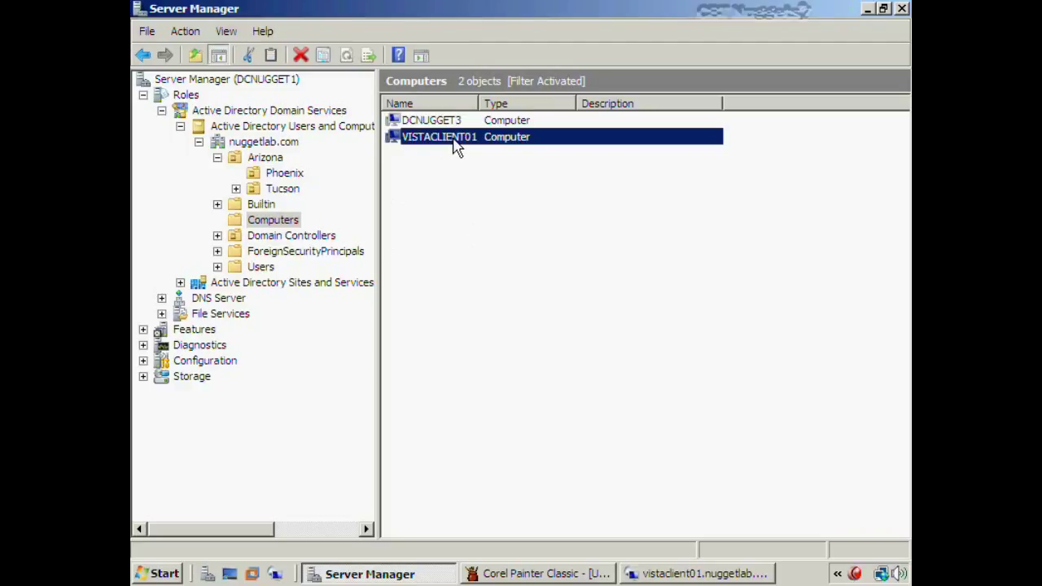
{"action": "double_click", "coordinate": [500, 139]}
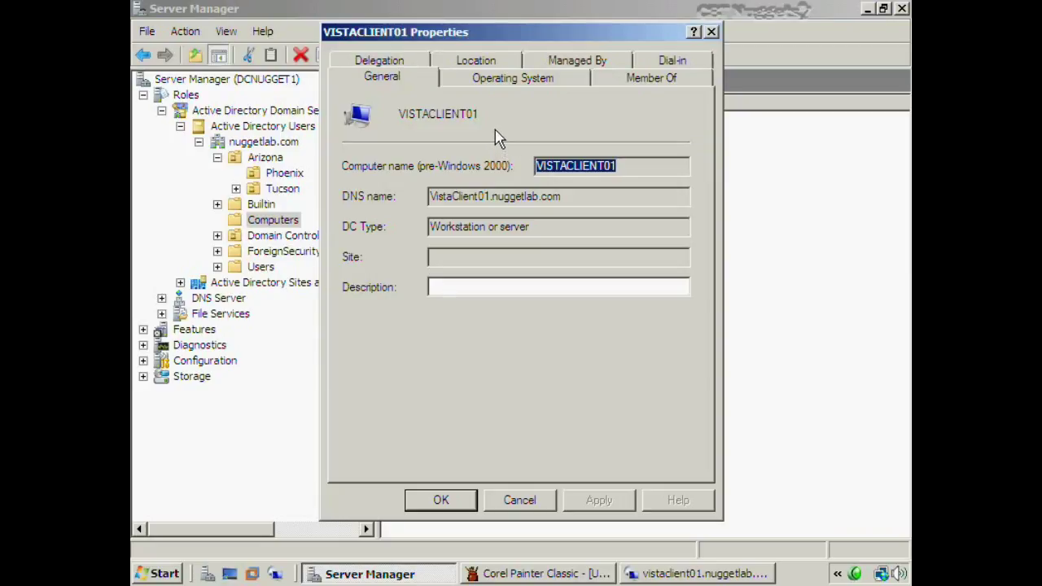
{"action": "left_click", "coordinate": [624, 76]}
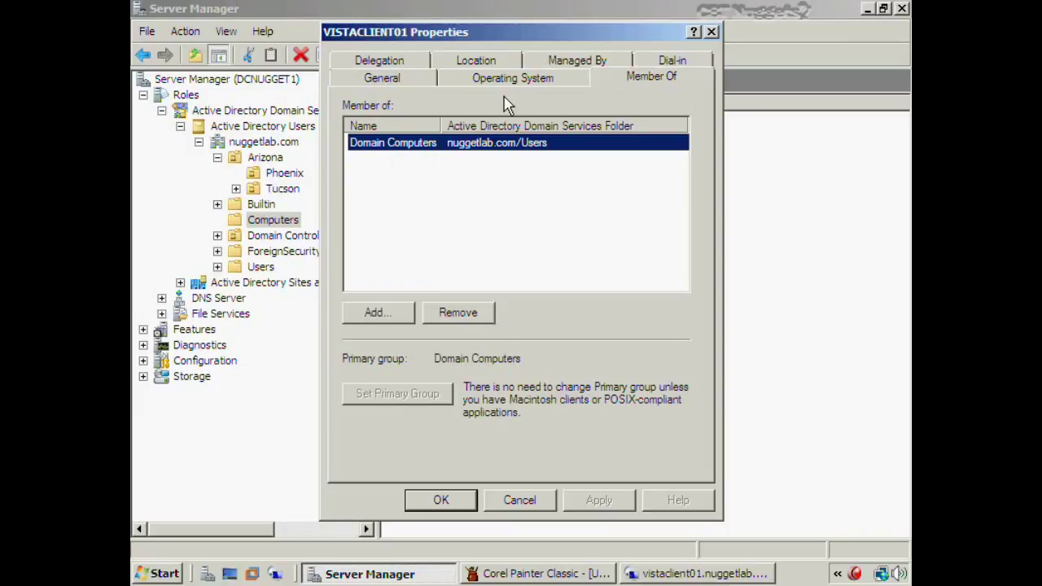
{"action": "left_click", "coordinate": [522, 503]}
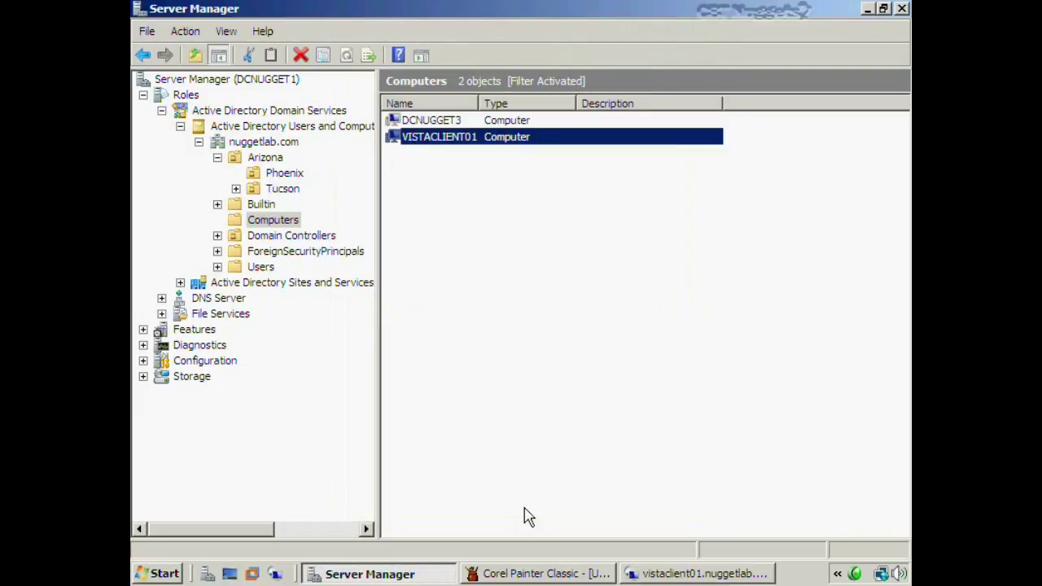
{"action": "left_click", "coordinate": [426, 271]}
Create a new computer account named VistaClient02 in the Phoenix OU
{"action": "left_click", "coordinate": [285, 174]}
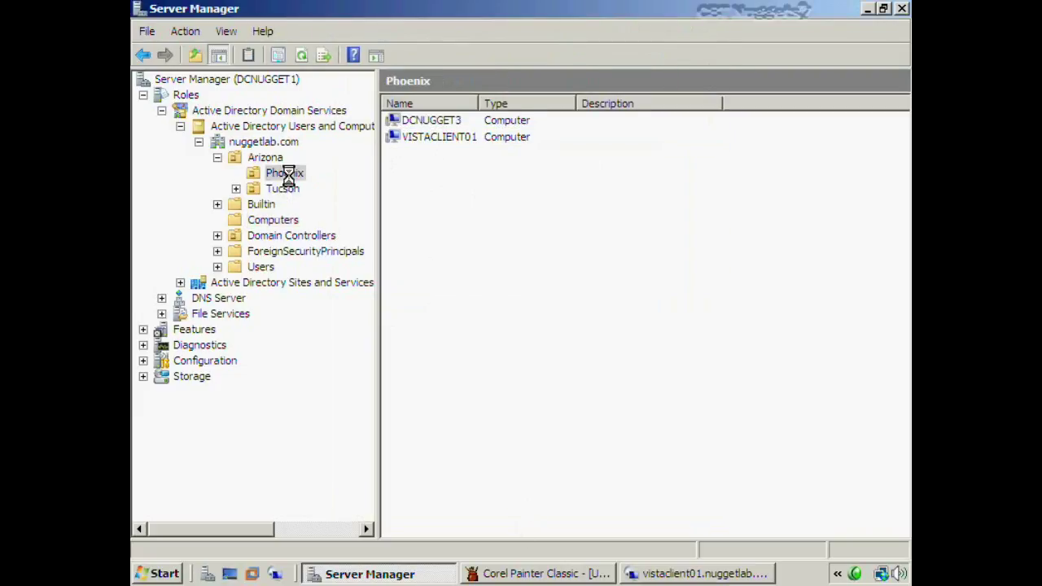
{"action": "right_click", "coordinate": [424, 418]}
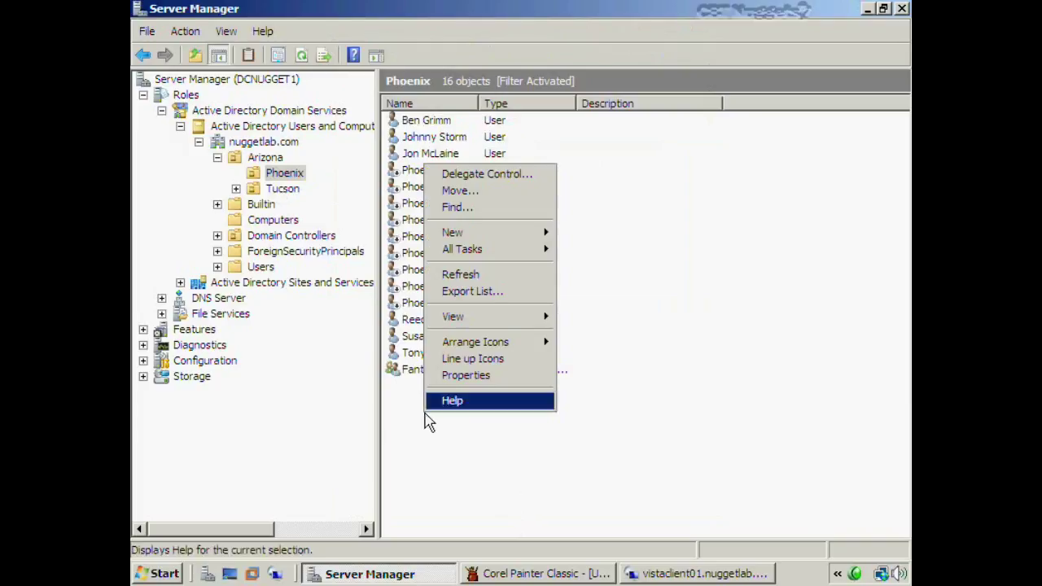
{"action": "mouse_move", "coordinate": [489, 233]}
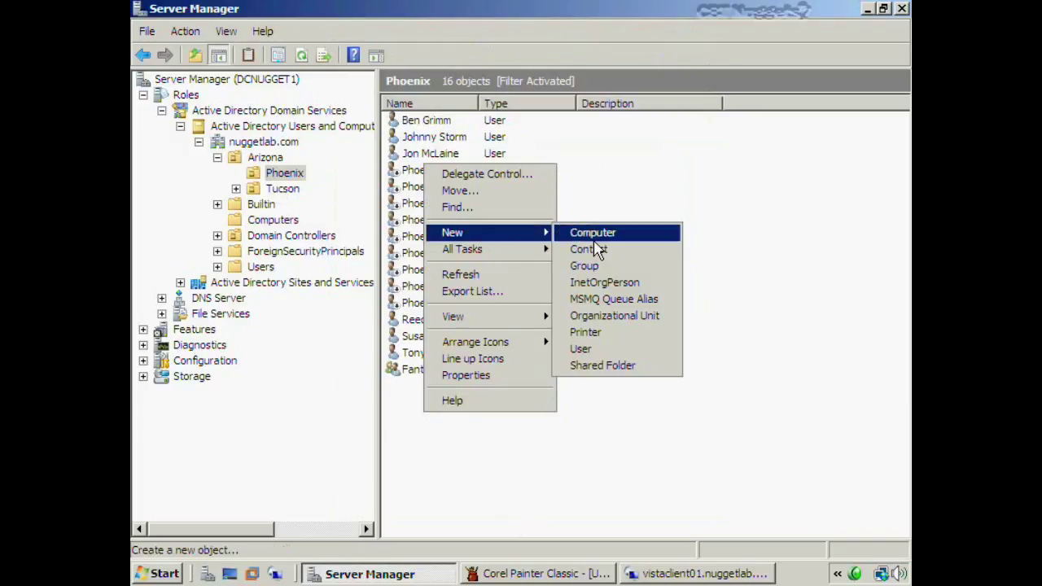
{"action": "left_click", "coordinate": [596, 234]}
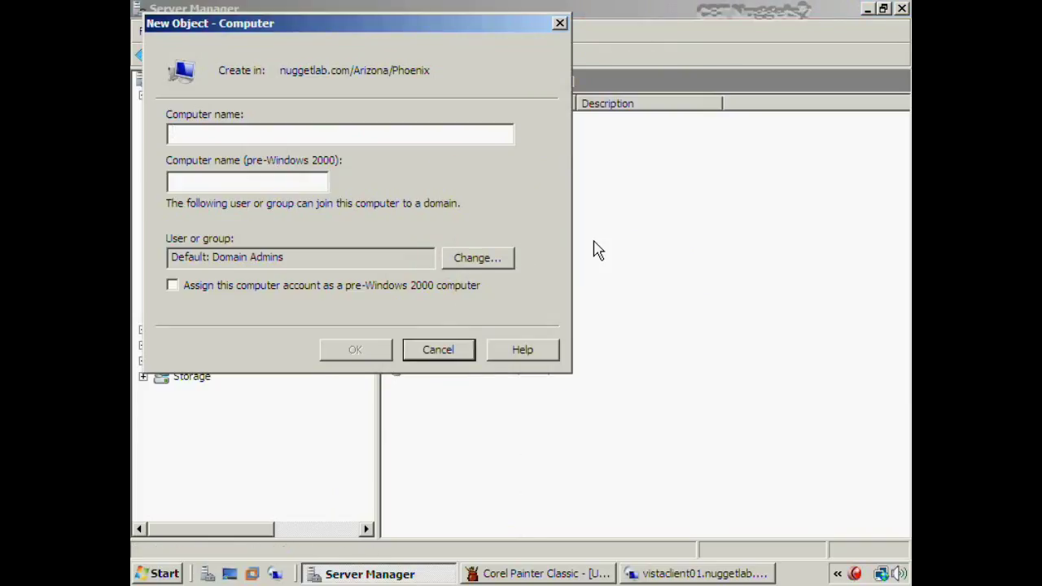
{"action": "type", "text": "Vista"}
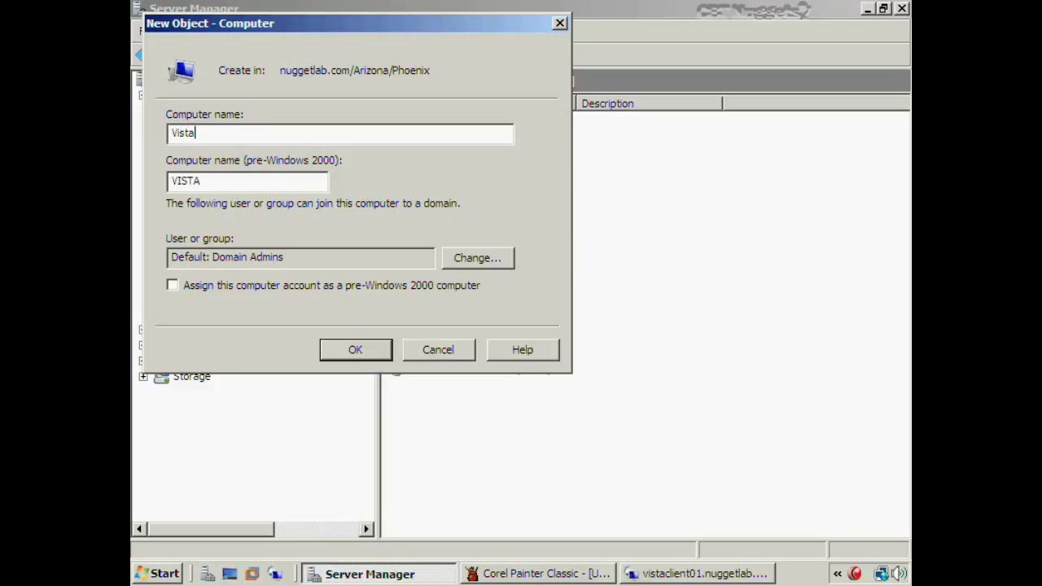
{"action": "type", "text": "Client02"}
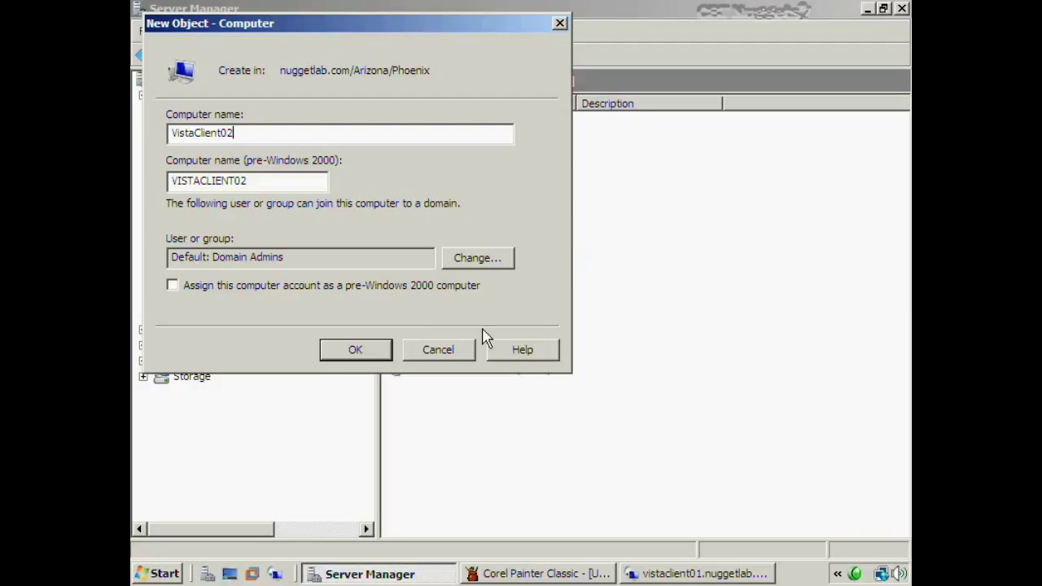
{"action": "left_click", "coordinate": [378, 352]}
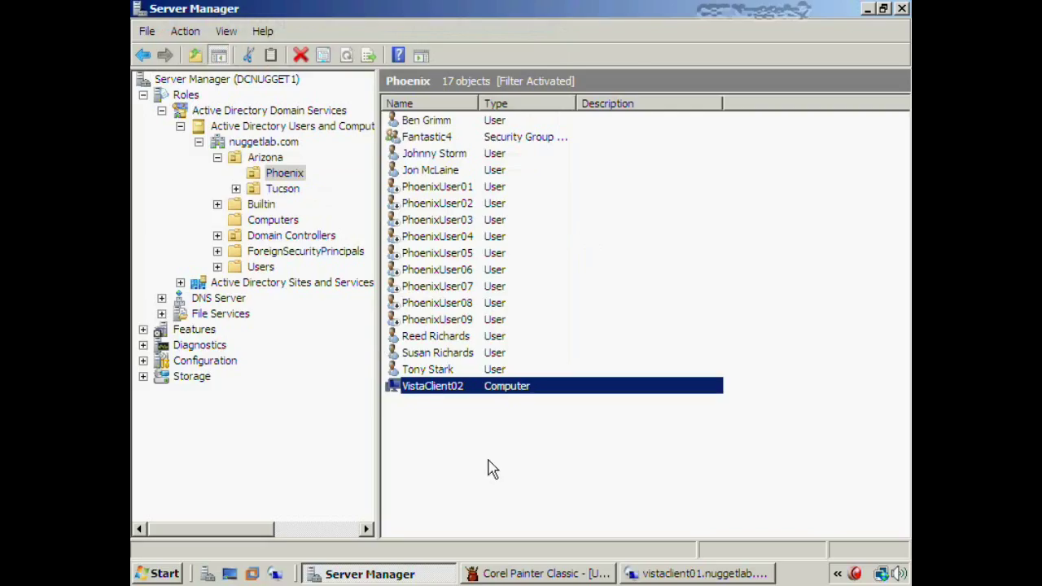
{"action": "left_click", "coordinate": [490, 469]}
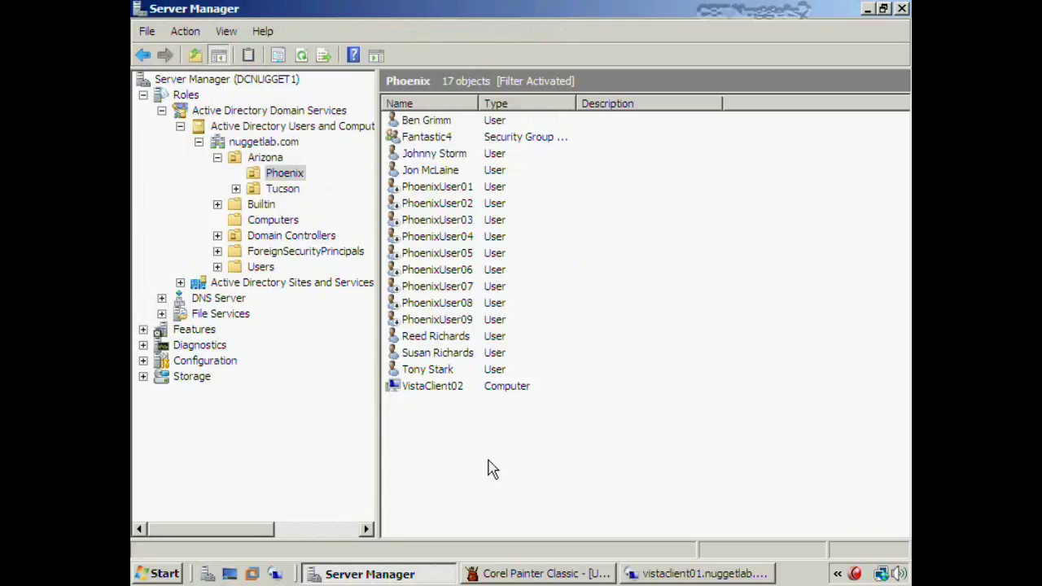
{"action": "left_click", "coordinate": [431, 386]}
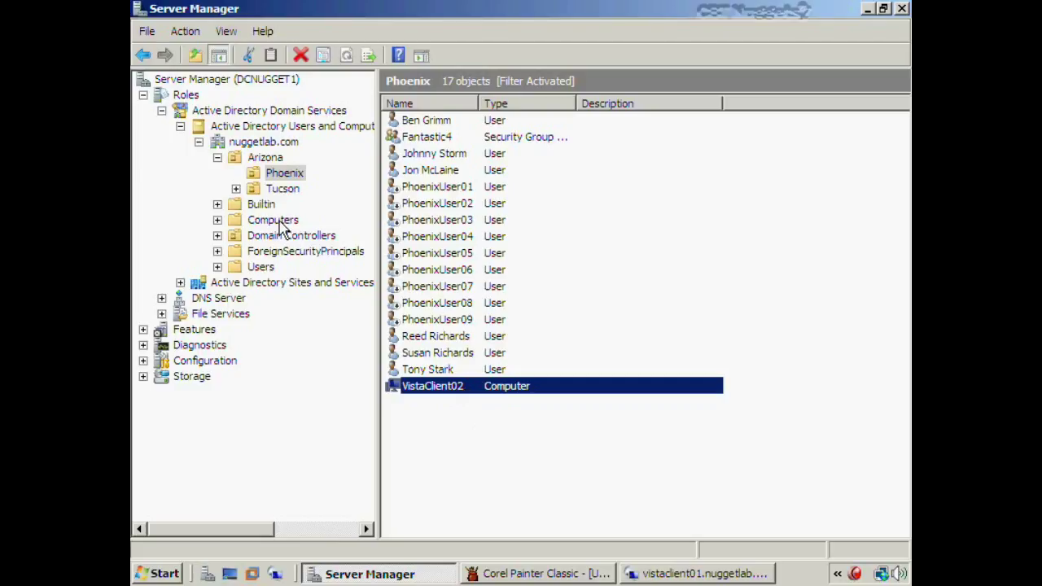
{"action": "left_click", "coordinate": [498, 446]}
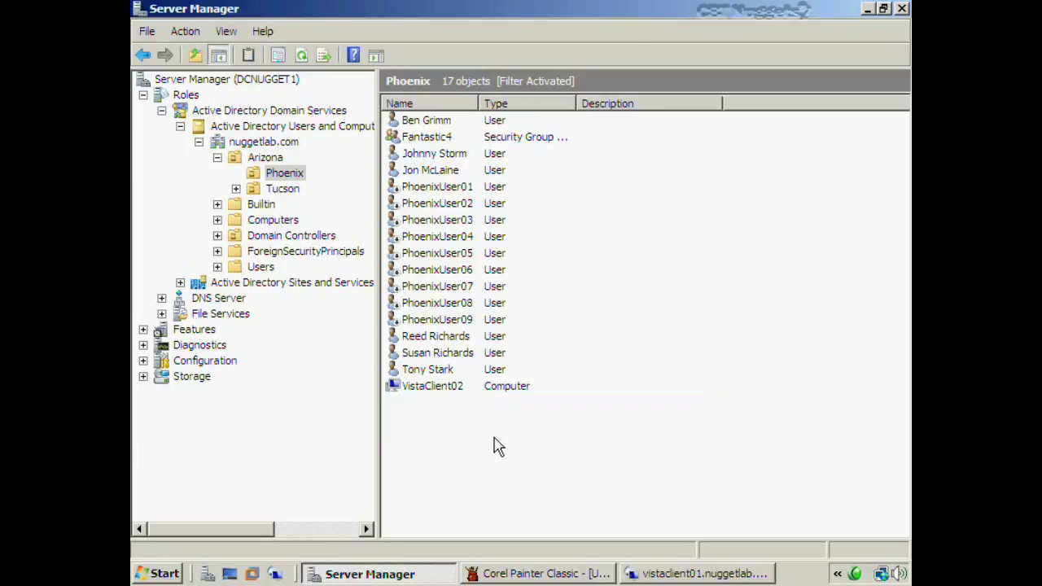
On the Painter slide, underline the COMPUTERS title in red and tick Joining to Domain
{"action": "key", "text": "alt+Tab"}
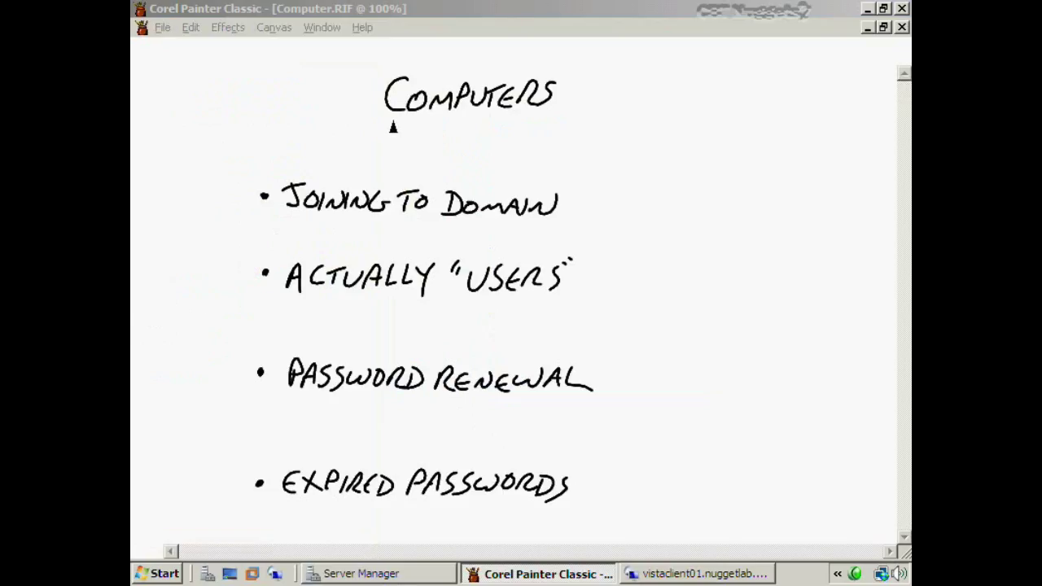
{"action": "left_click_drag", "start_coordinate": [389, 124], "coordinate": [553, 112]}
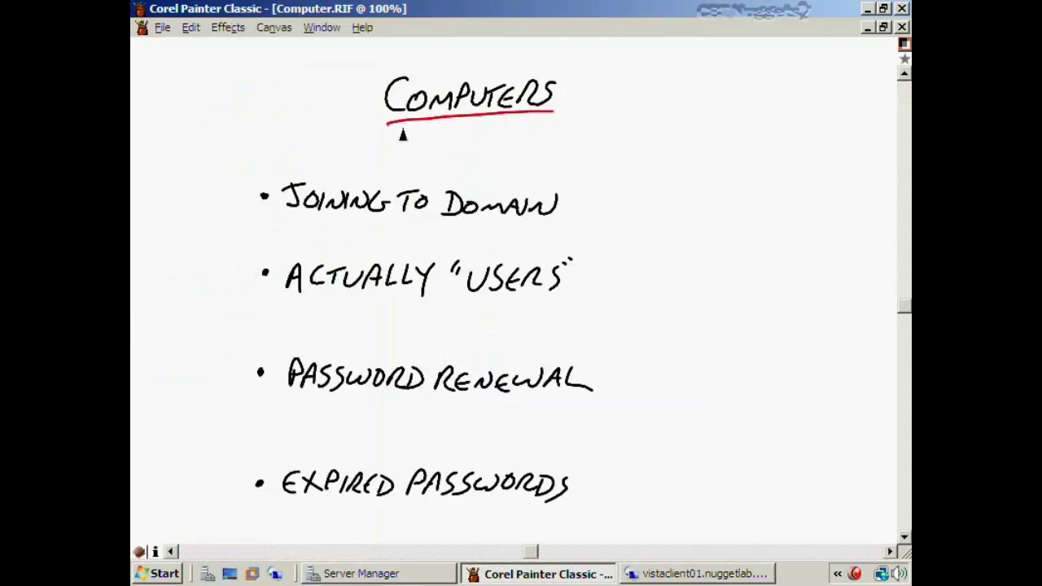
{"action": "left_click_drag", "start_coordinate": [568, 207], "coordinate": [596, 205]}
On the vistaclient01 session, open Computer's System properties and start changing name and domain settings
{"action": "left_click", "coordinate": [705, 574]}
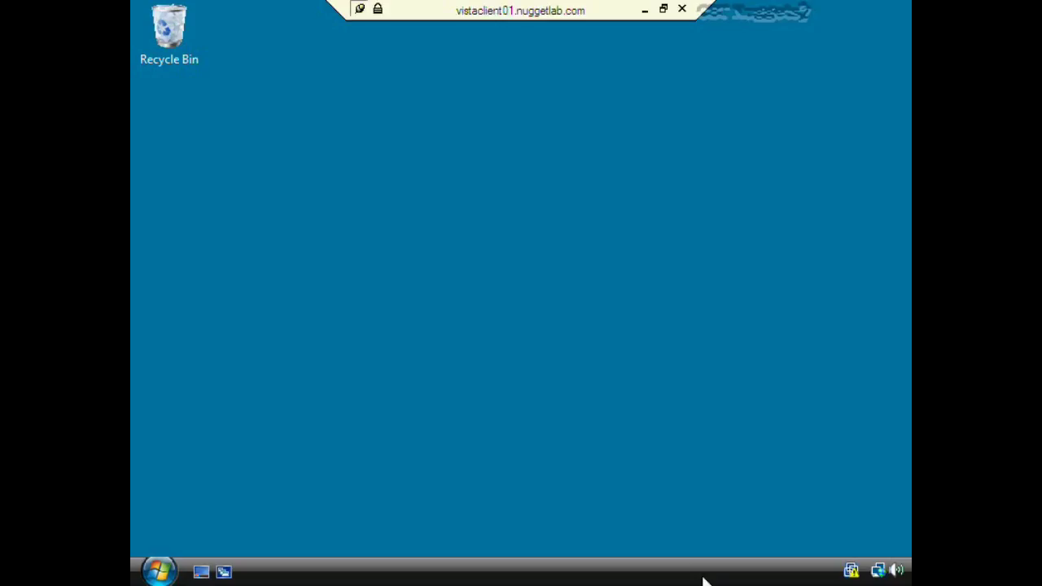
{"action": "left_click", "coordinate": [161, 570]}
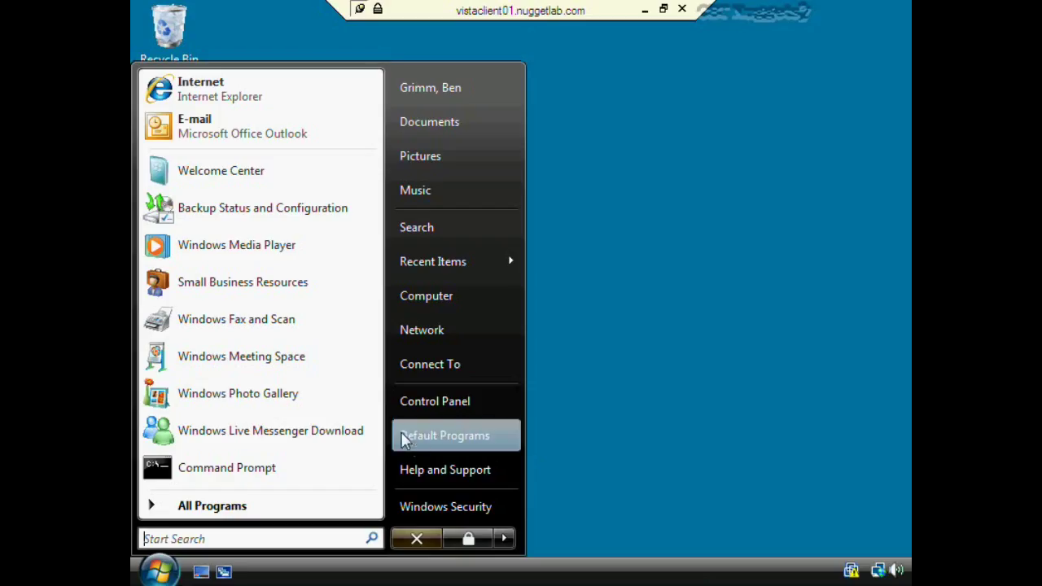
{"action": "right_click", "coordinate": [447, 296]}
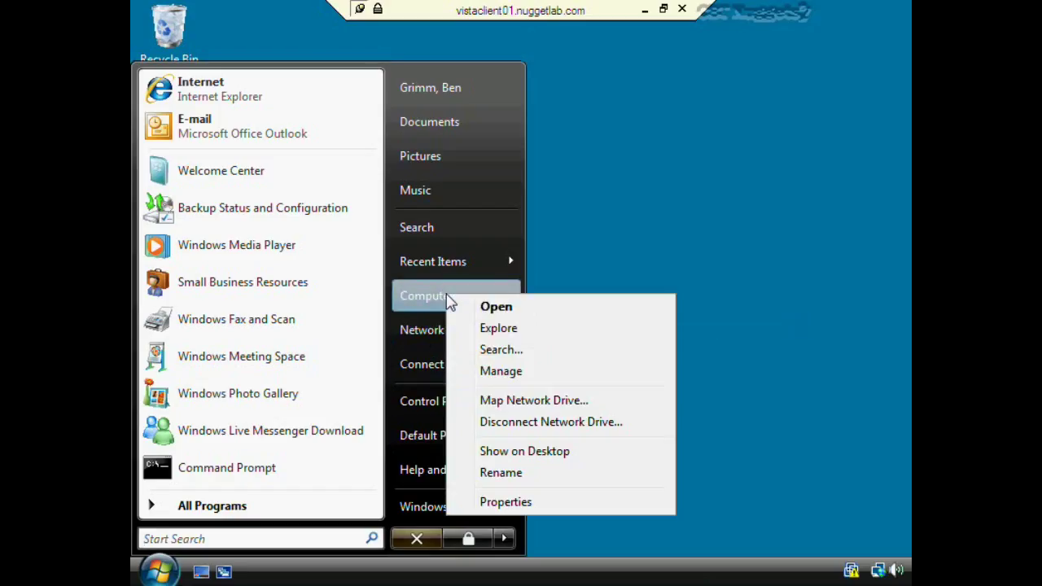
{"action": "left_click", "coordinate": [521, 502]}
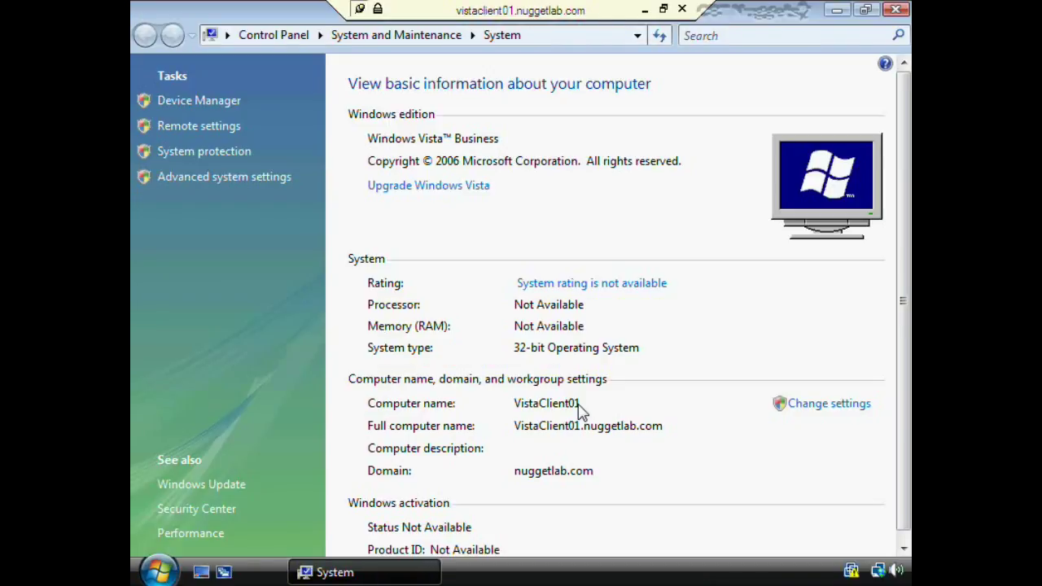
{"action": "left_click", "coordinate": [823, 418]}
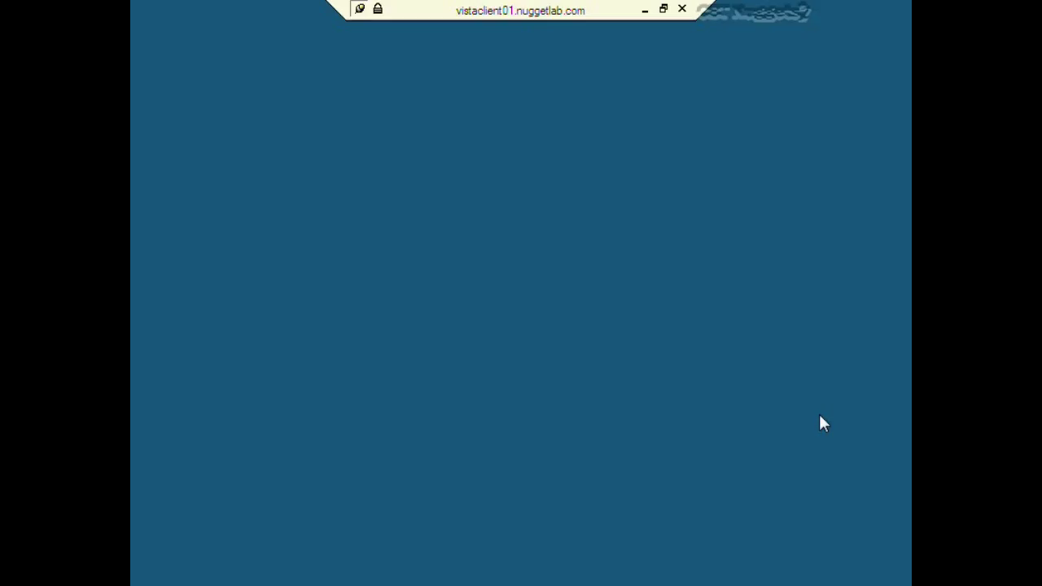
Enter the administrator username and password to authorize the settings change
{"action": "left_click", "coordinate": [497, 303]}
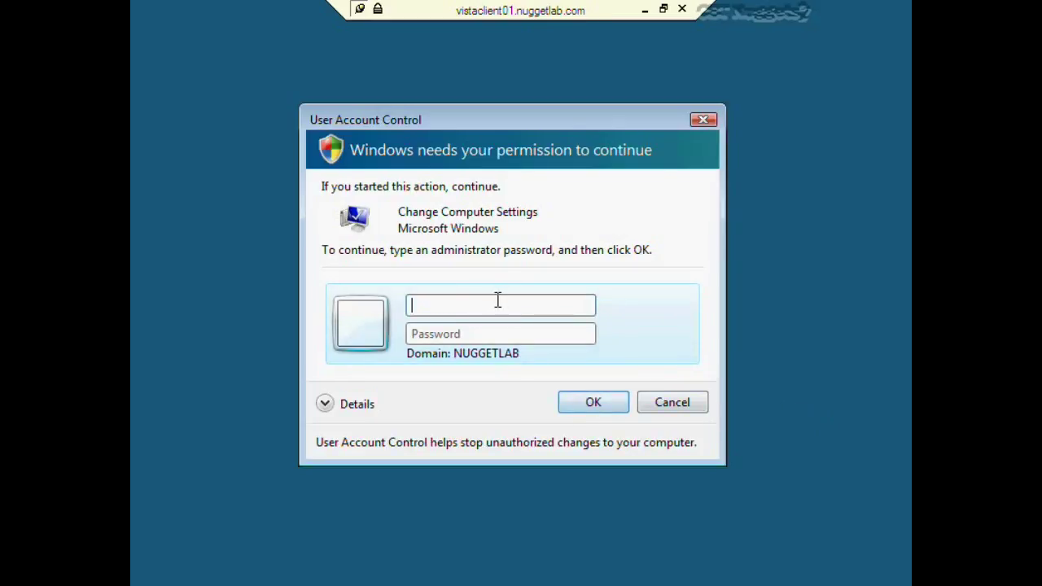
{"action": "type", "text": "trainer"}
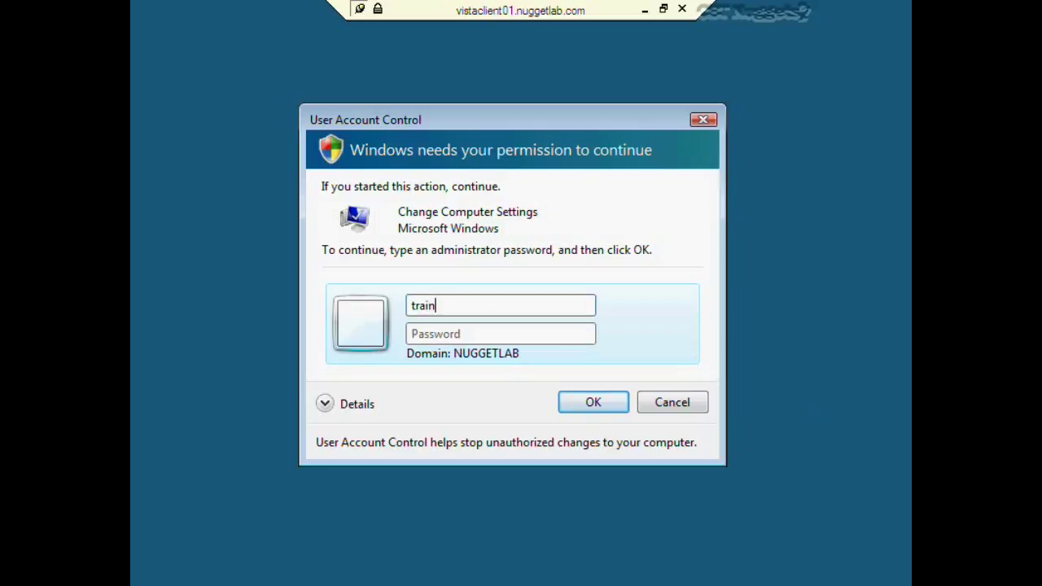
{"action": "key", "text": "Tab"}
{"action": "type", "text": "*********"}
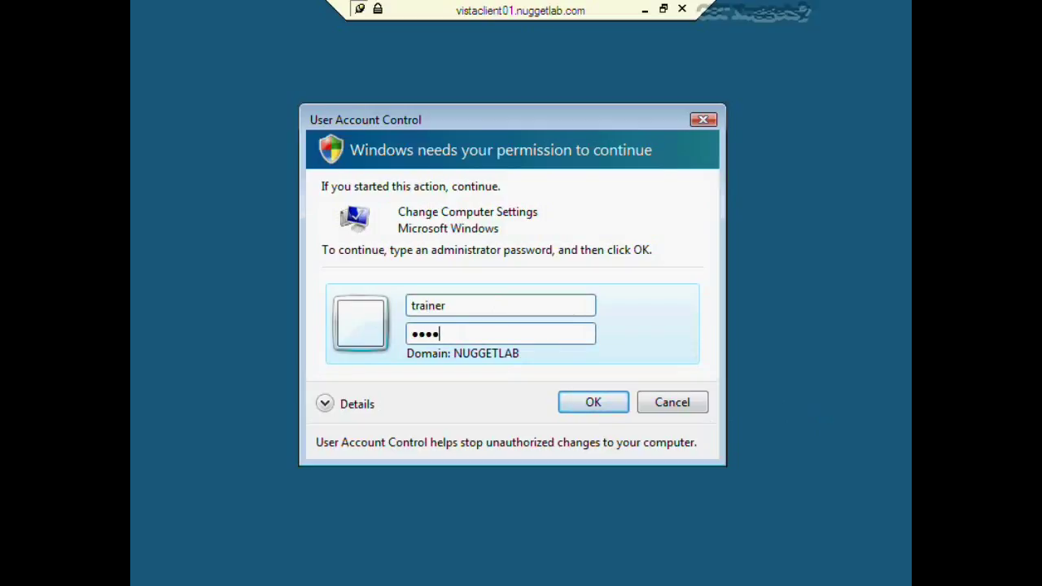
{"action": "key", "text": "Return"}
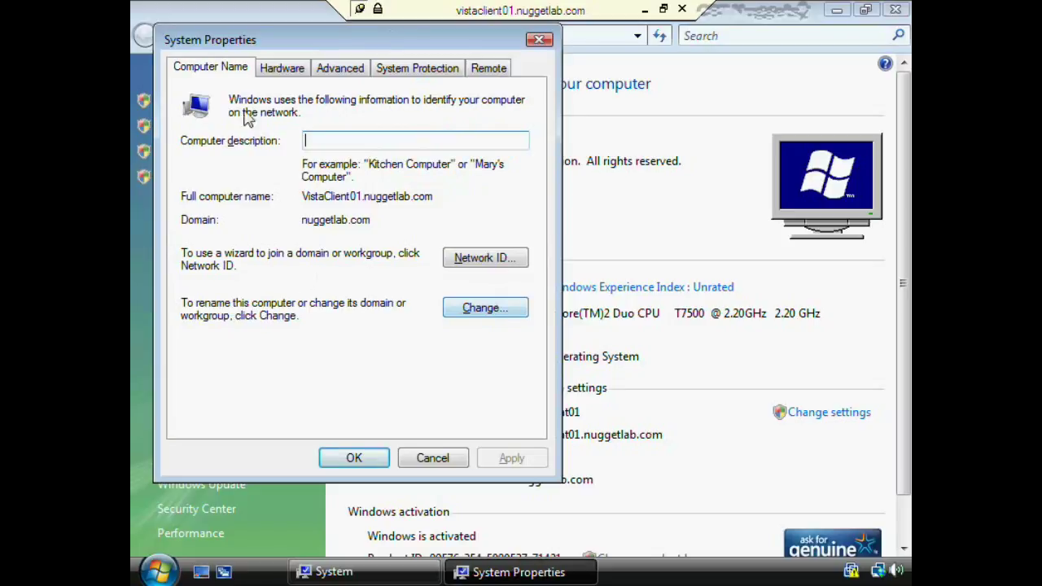
Check the nuggetlab.com domain in the name and domain dialog, close it unchanged, and minimize the remote session
{"action": "left_click", "coordinate": [487, 309]}
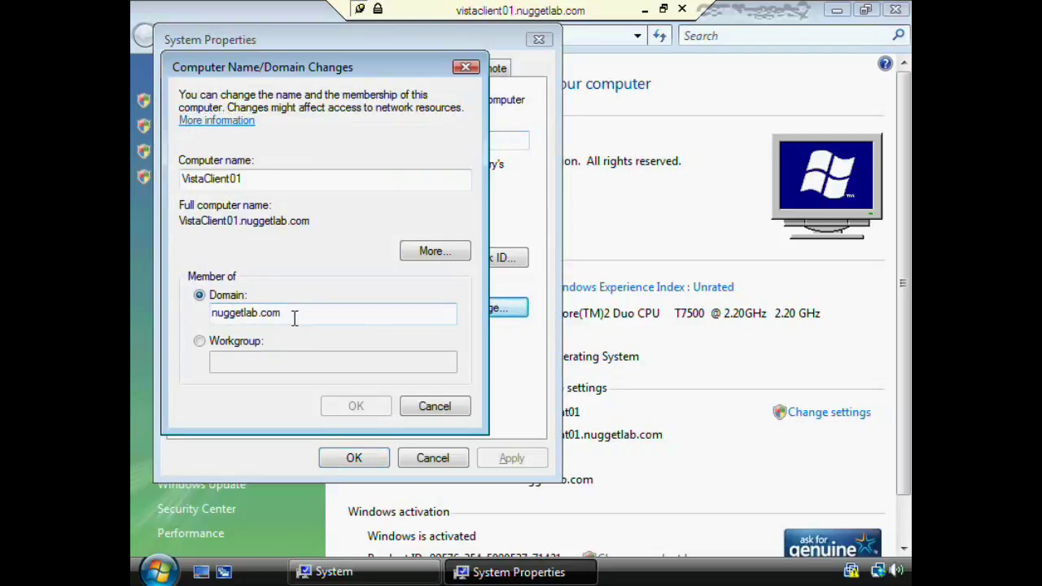
{"action": "left_click_drag", "start_coordinate": [293, 318], "coordinate": [155, 317]}
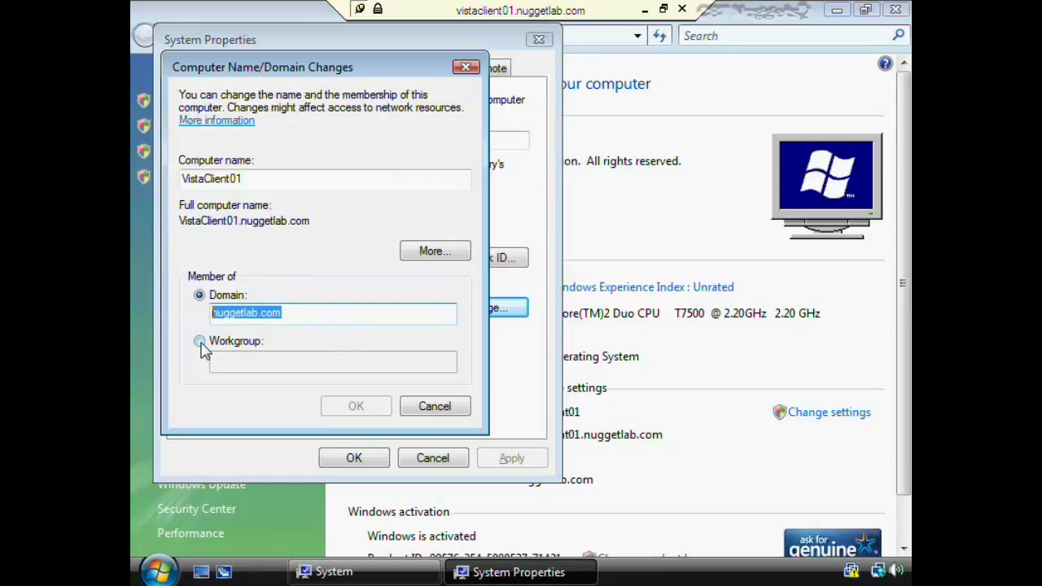
{"action": "left_click", "coordinate": [458, 410]}
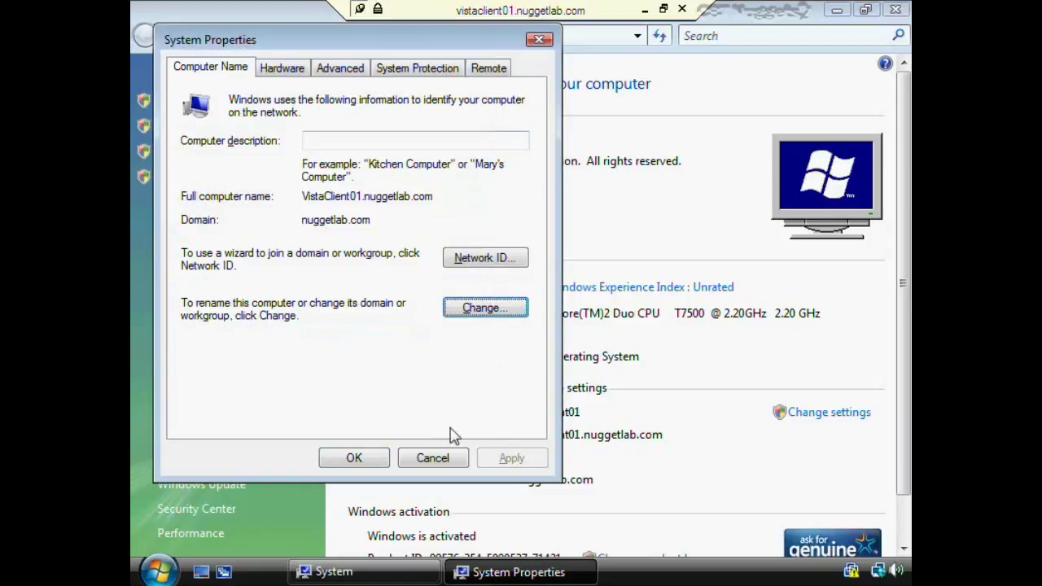
{"action": "left_click", "coordinate": [448, 459]}
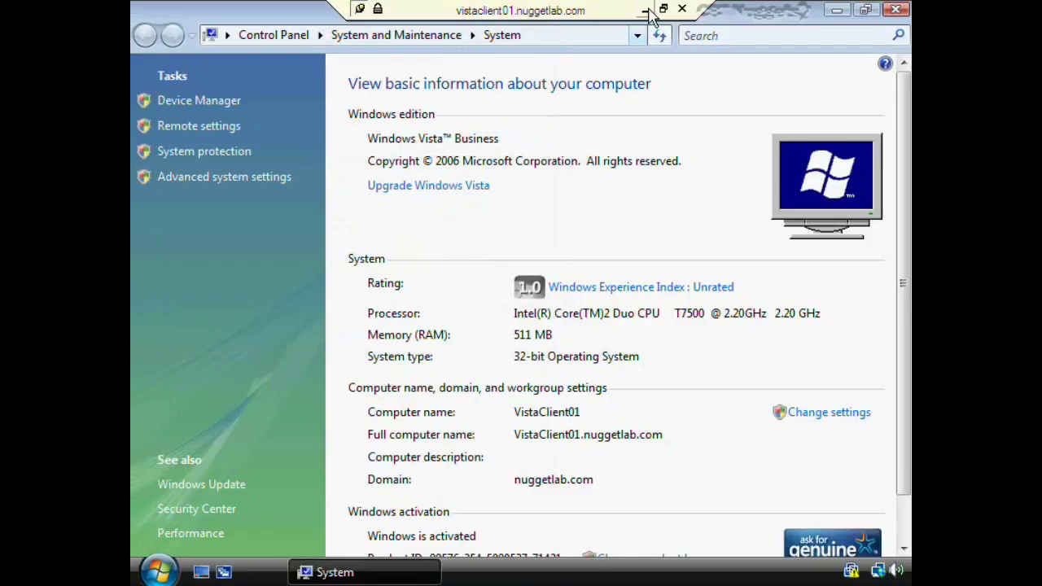
{"action": "left_click", "coordinate": [647, 11]}
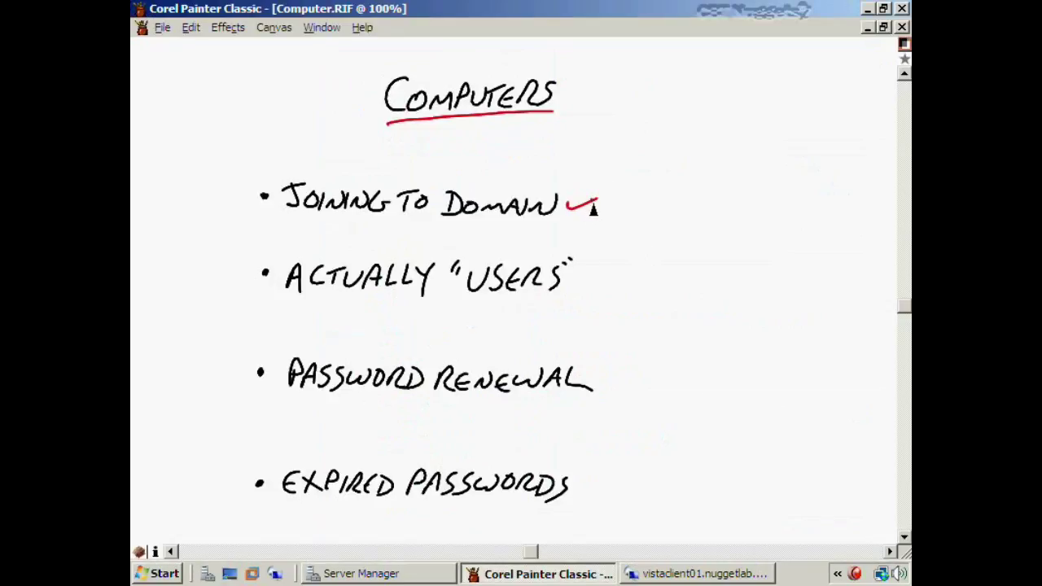
Draw a red check mark after the ACTUALLY "USERS" bullet
{"action": "left_click_drag", "start_coordinate": [572, 279], "coordinate": [609, 267]}
Draw a red check after PASSWORD RENEWAL, then bring Server Manager to the front
{"action": "left_click_drag", "start_coordinate": [599, 386], "coordinate": [633, 373]}
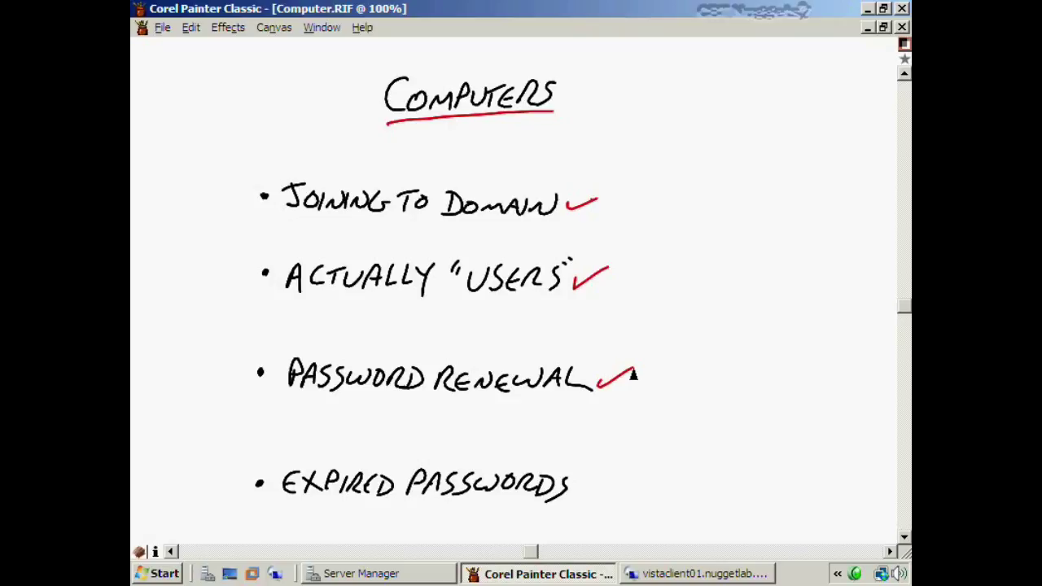
{"action": "left_click", "coordinate": [661, 575]}
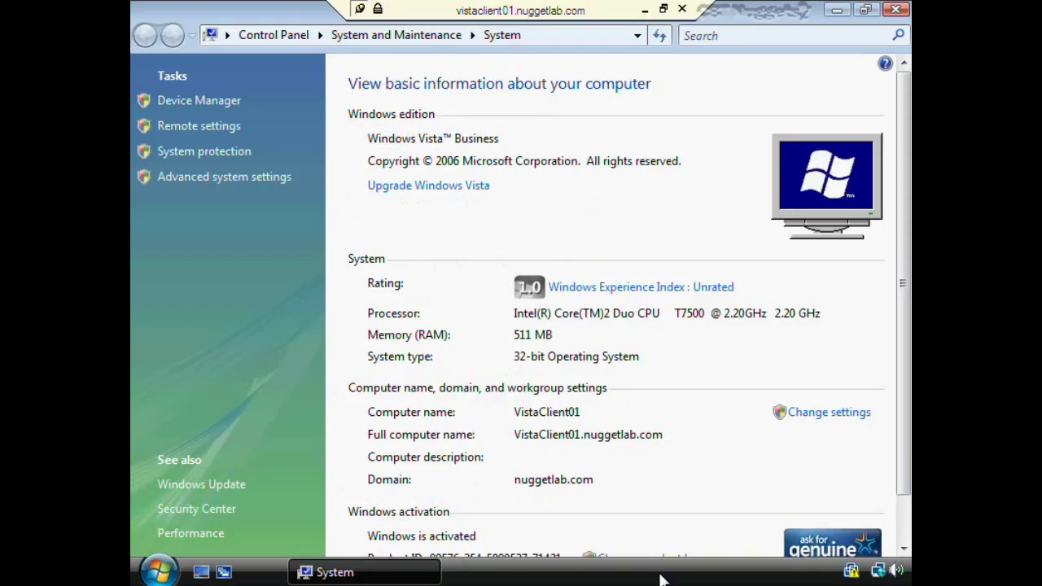
{"action": "left_click", "coordinate": [645, 9]}
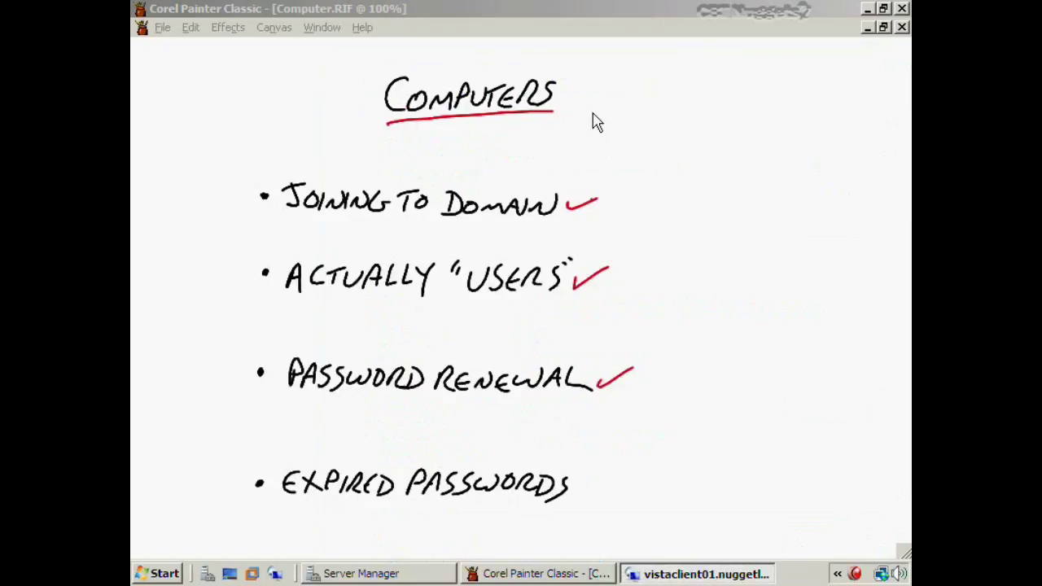
{"action": "left_click", "coordinate": [419, 575]}
Reset the VistaClient02 computer account in Phoenix, then return to the vistaclient01 remote session
{"action": "left_click", "coordinate": [464, 388]}
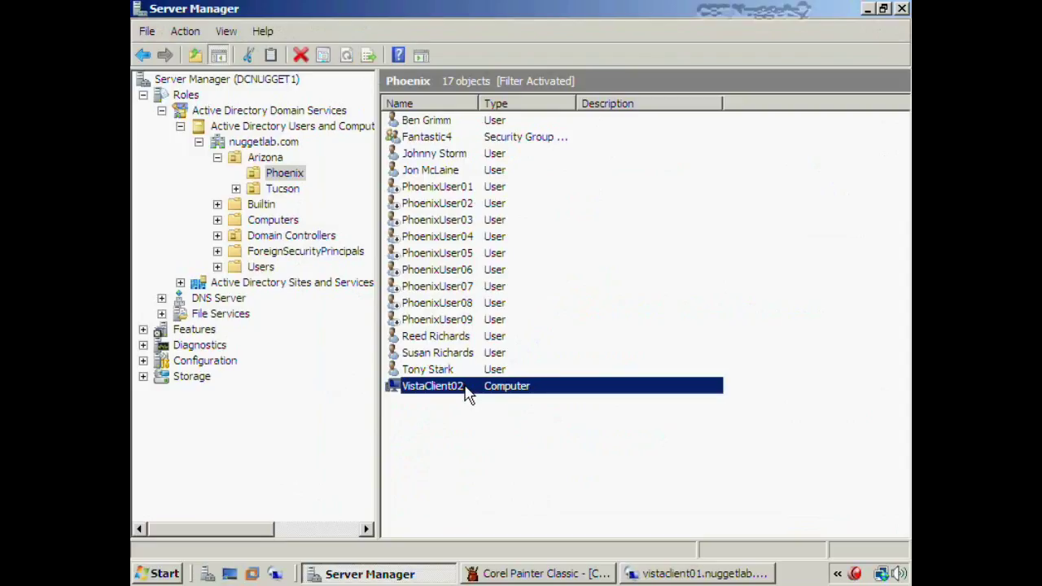
{"action": "right_click", "coordinate": [468, 394]}
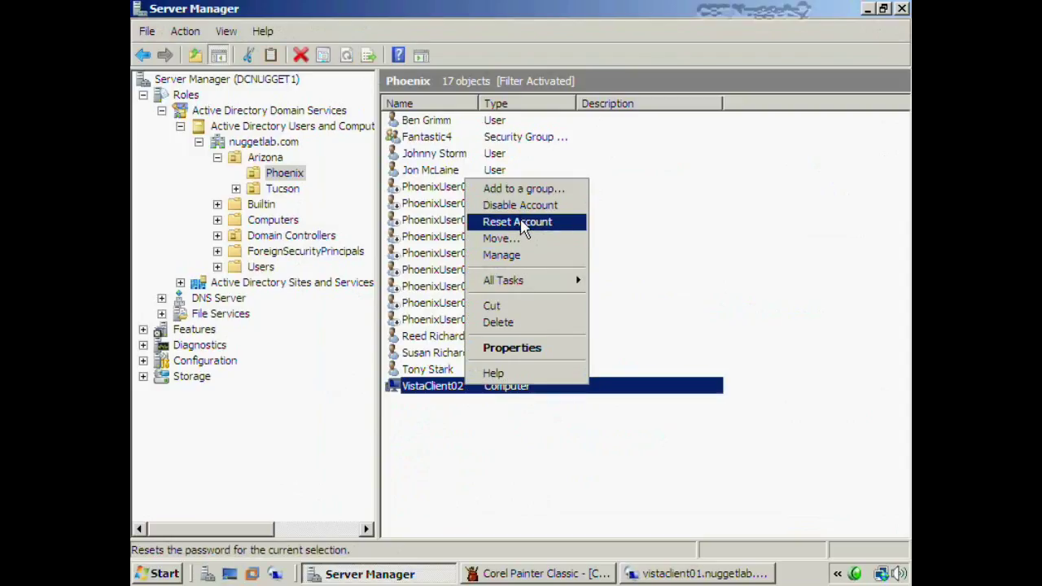
{"action": "left_click", "coordinate": [521, 224]}
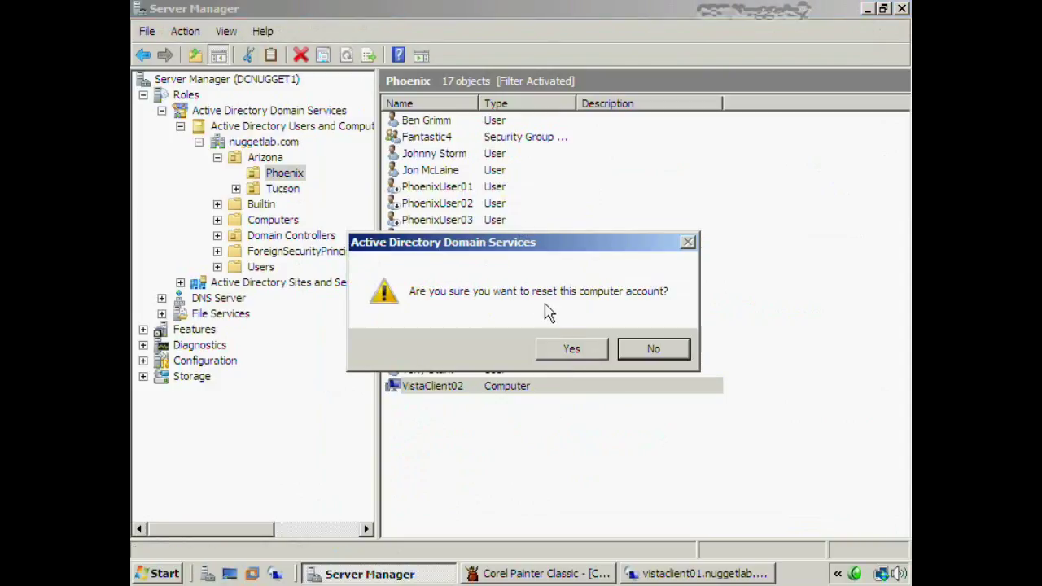
{"action": "left_click", "coordinate": [594, 350]}
{"action": "left_click", "coordinate": [628, 349]}
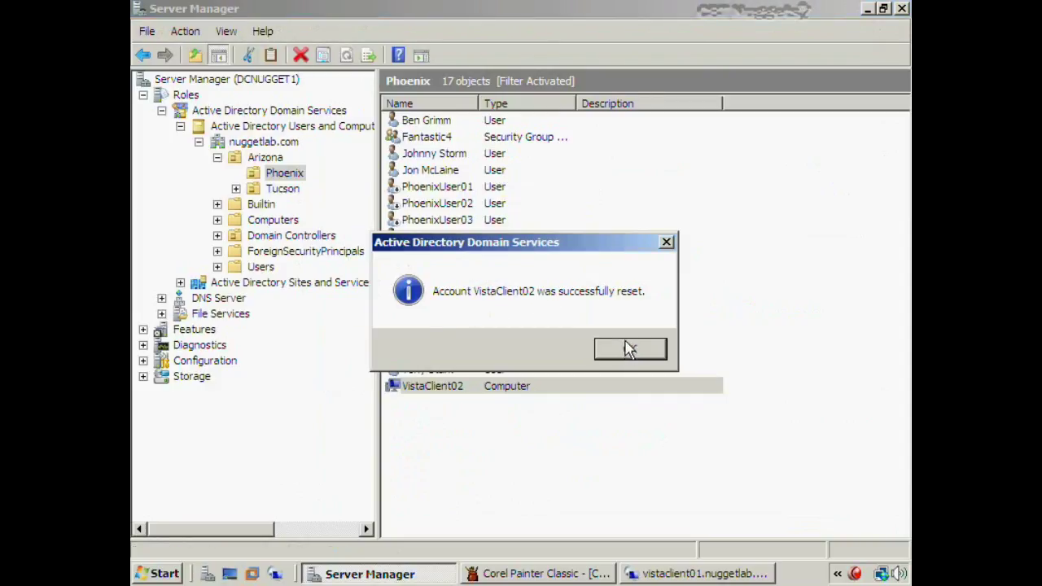
{"action": "left_click", "coordinate": [573, 477]}
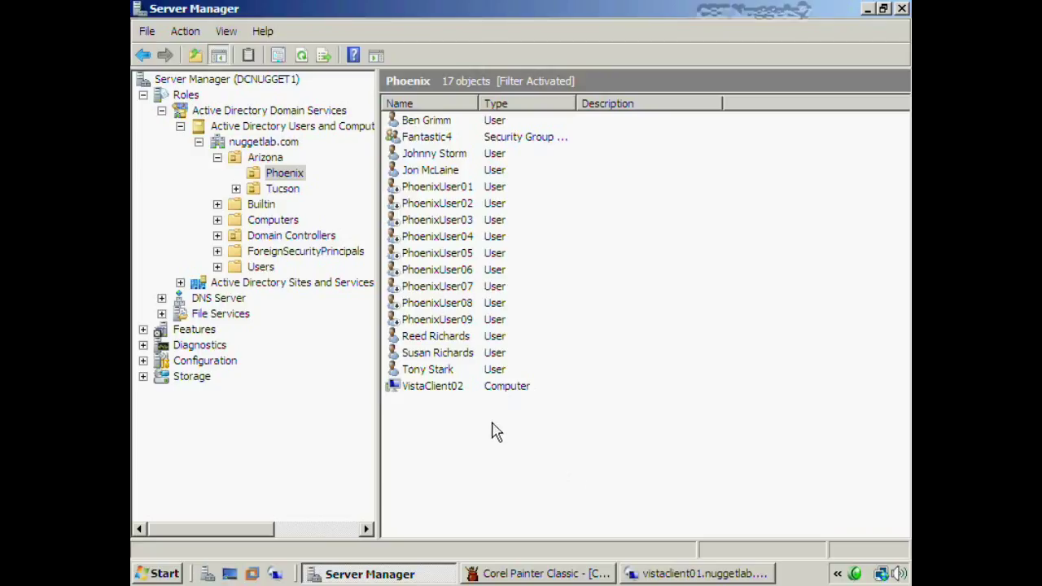
{"action": "left_click", "coordinate": [670, 574]}
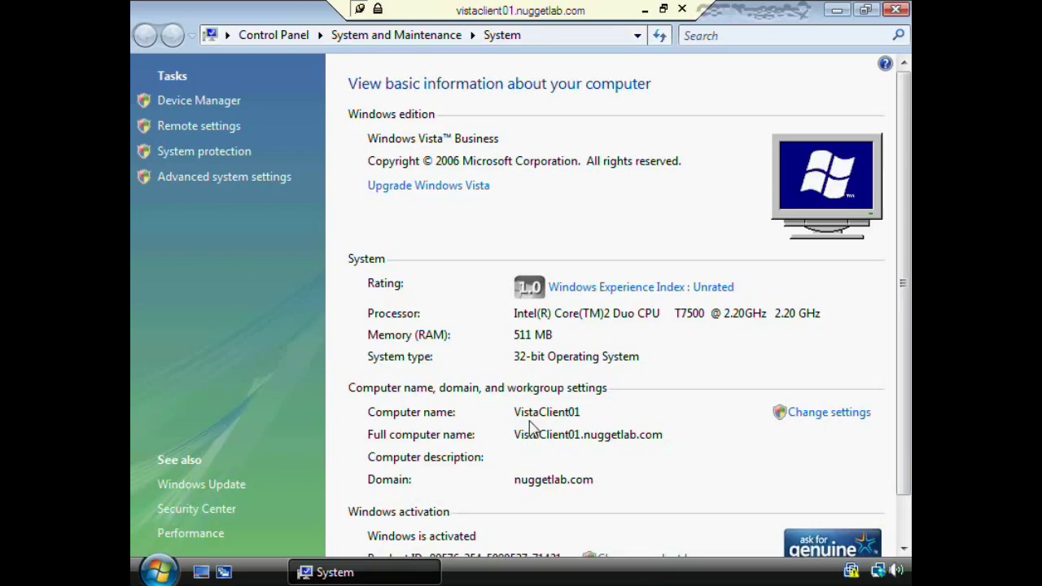
Choose Change settings on VistaClient01's System page to raise the User Account Control prompt
{"action": "left_click", "coordinate": [821, 416]}
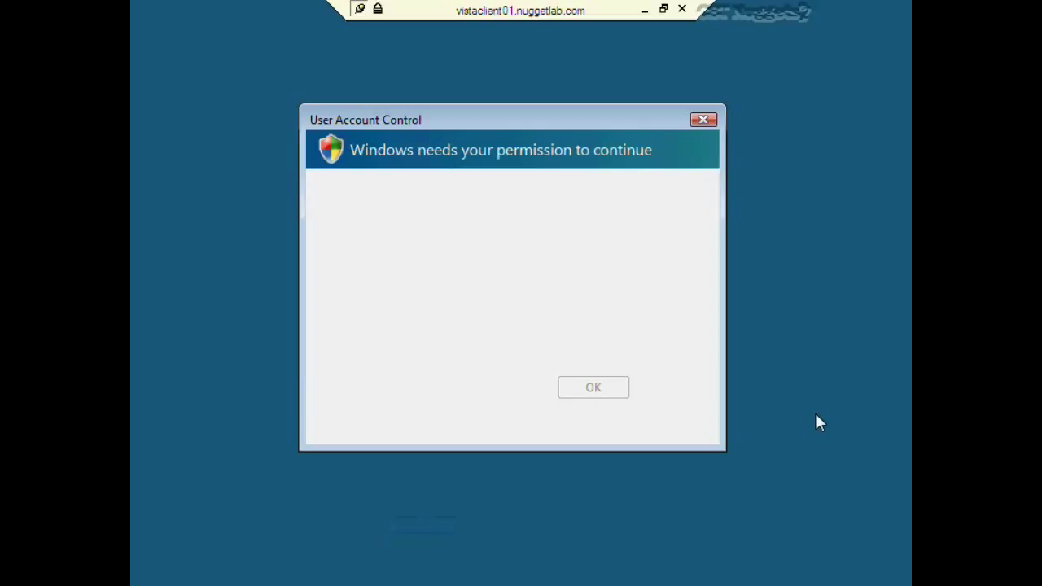
Approve UAC and set VistaClient01 as a member of the nuggetlab.com domain
{"action": "left_click", "coordinate": [573, 383]}
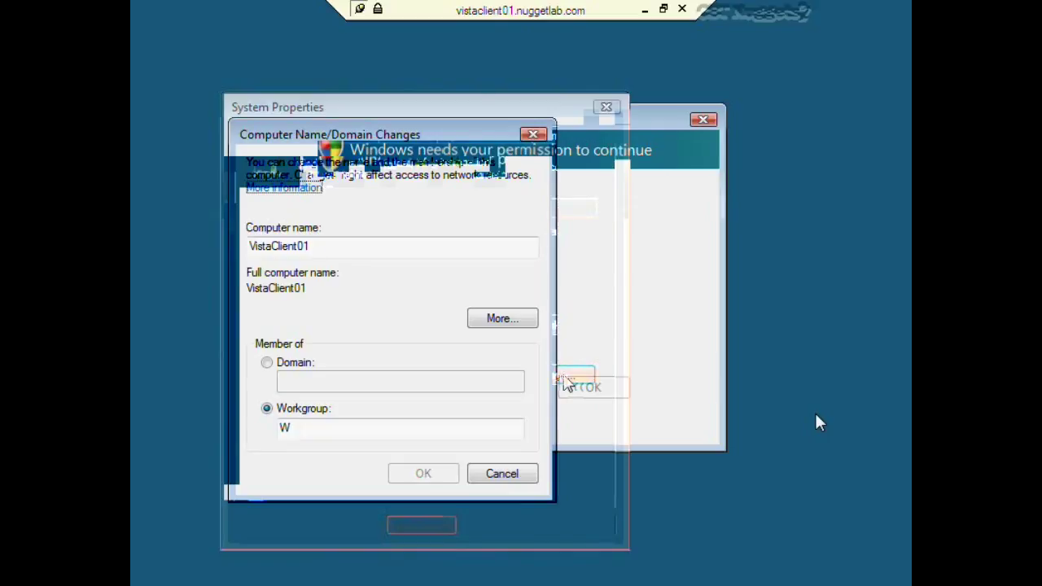
{"action": "left_click", "coordinate": [295, 363]}
{"action": "left_click", "coordinate": [305, 379]}
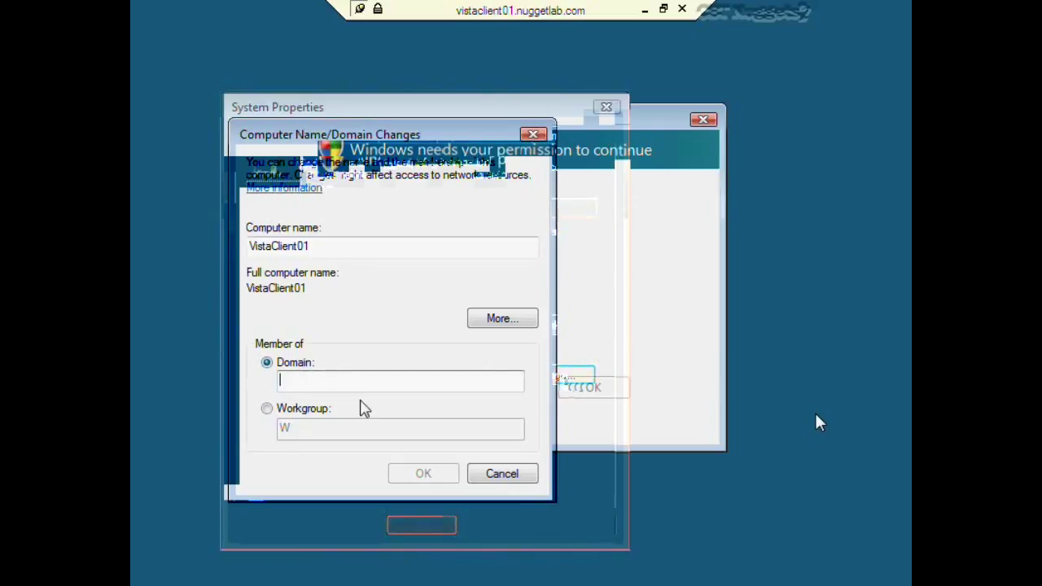
{"action": "type", "text": "nuggetl"}
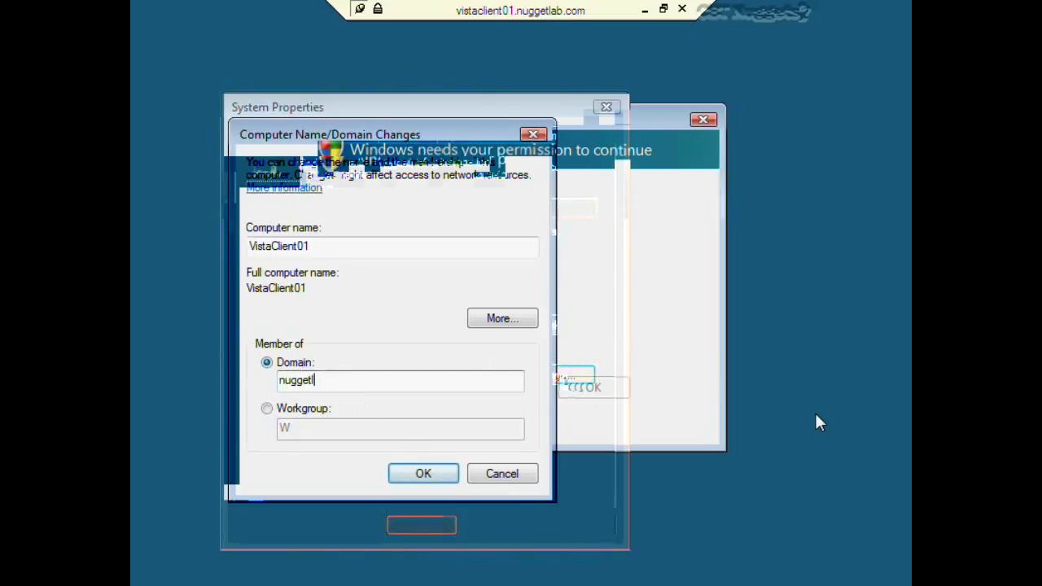
{"action": "type", "text": "ab.com"}
{"action": "left_click", "coordinate": [421, 474]}
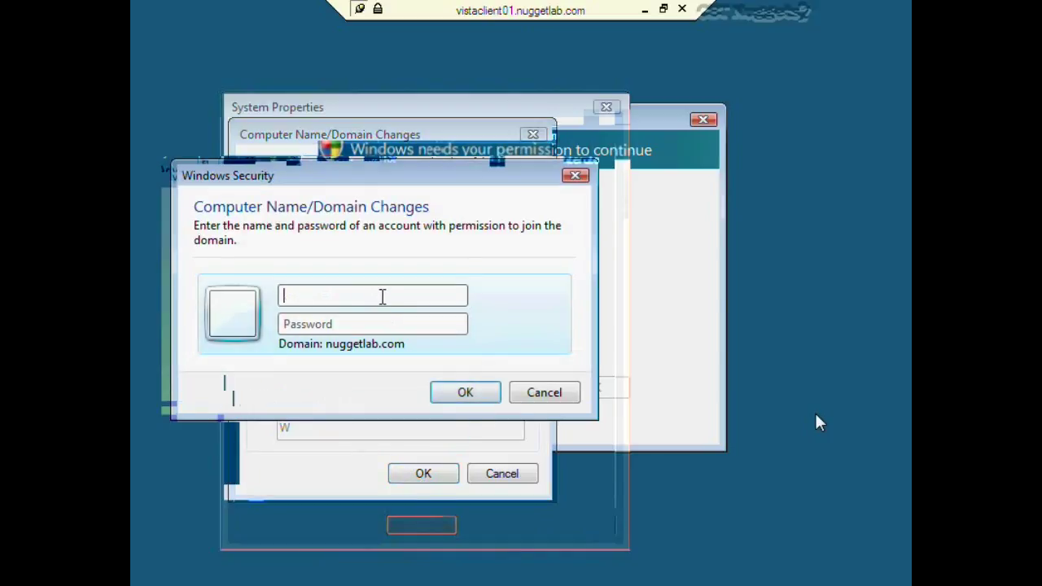
Enter the domain administrator's user name and password to authorize the join
{"action": "type", "text": "trainer"}
{"action": "key", "text": "BackSpace"}
{"action": "key", "text": "BackSpace"}
{"action": "key", "text": "BackSpace"}
{"action": "key", "text": "BackSpace"}
{"action": "type", "text": "in"}
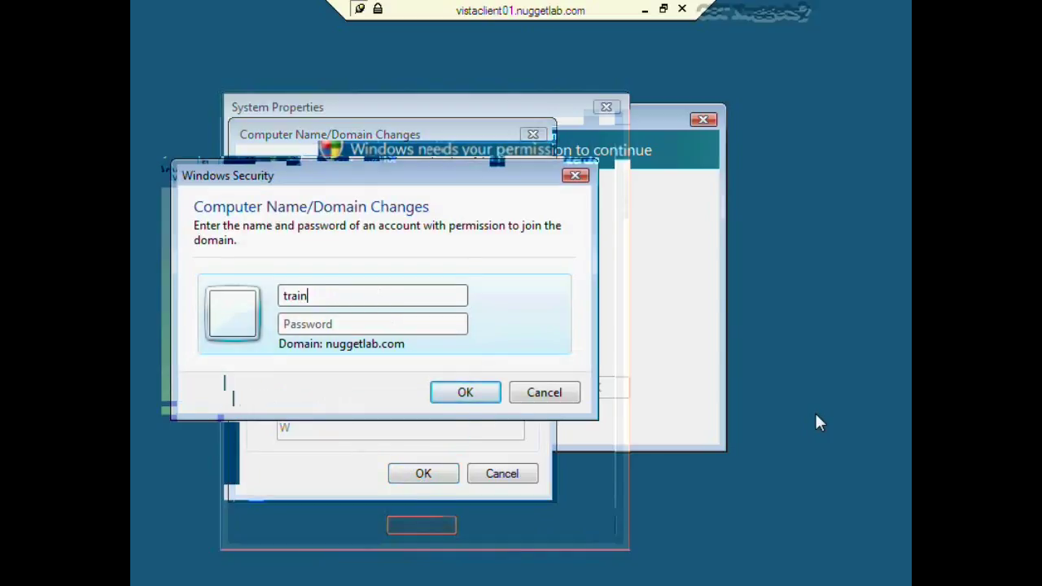
{"action": "type", "text": "er"}
{"action": "key", "text": "Tab"}
{"action": "type", "text": "••••••••••"}
{"action": "key", "text": "Return"}
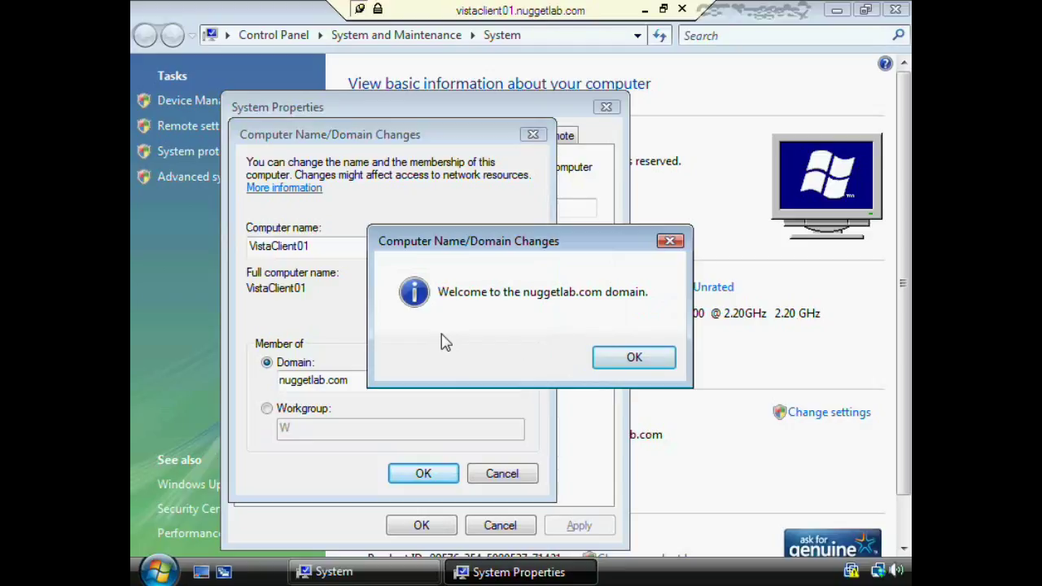
Dismiss the domain welcome and restart notices, choose Restart Later, and minimize the remote session
{"action": "left_click", "coordinate": [629, 356]}
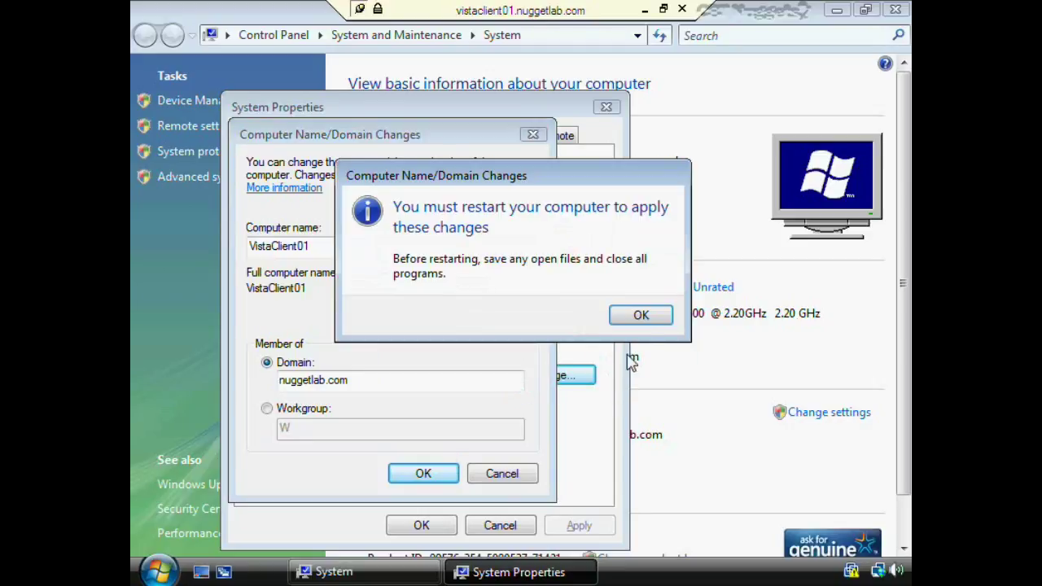
{"action": "left_click", "coordinate": [641, 315]}
{"action": "left_click", "coordinate": [421, 525]}
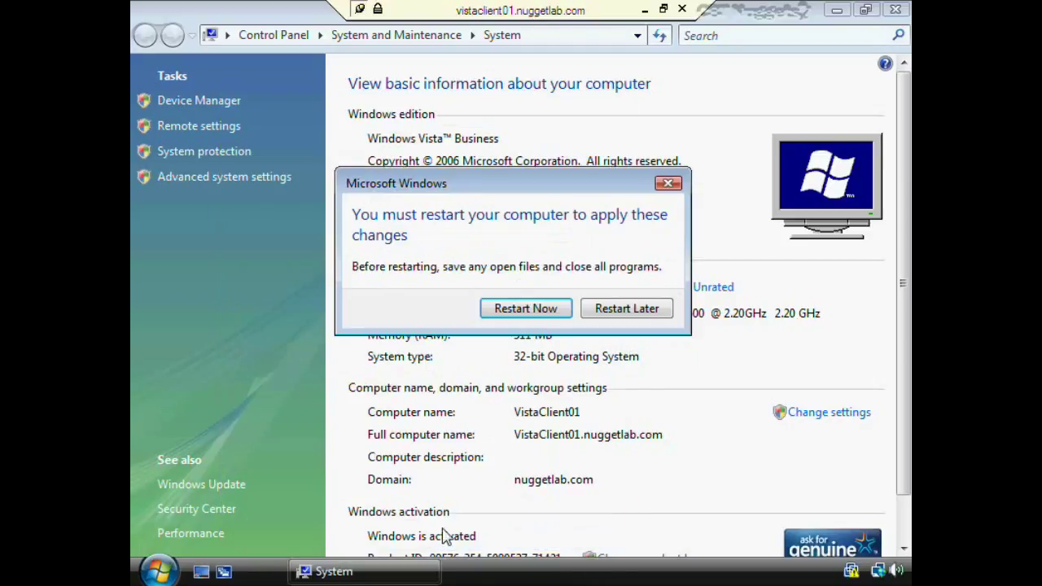
{"action": "left_click", "coordinate": [538, 311]}
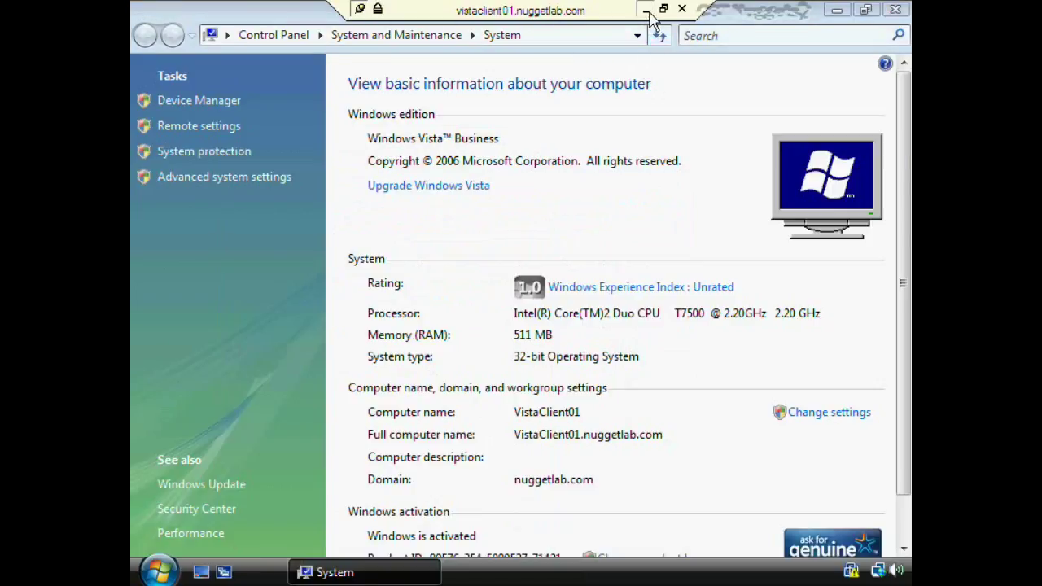
{"action": "left_click", "coordinate": [647, 12]}
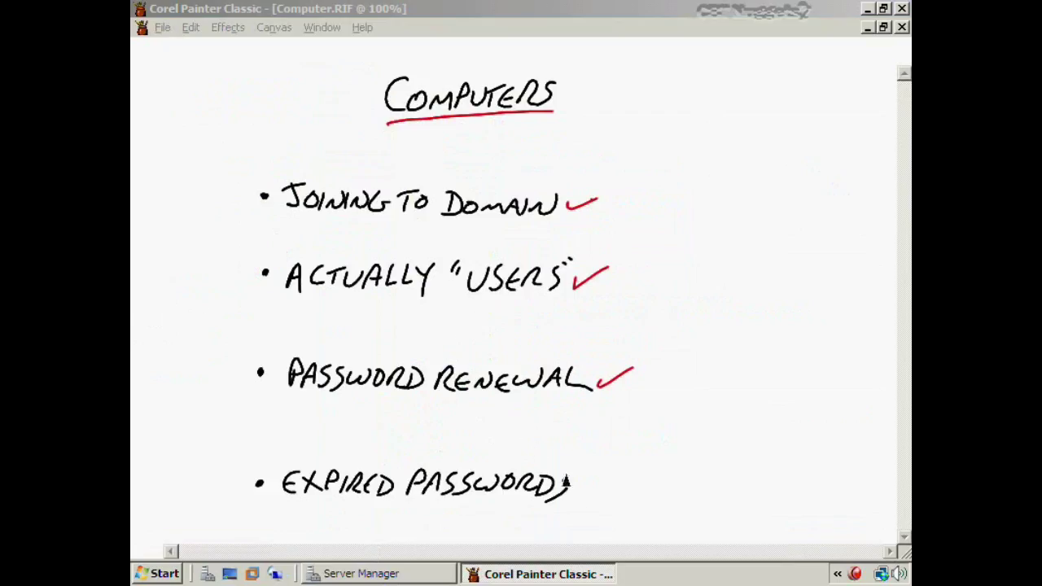
Check off EXPIRED PASSWORDS and close the Computers slide without saving
{"action": "left_click_drag", "start_coordinate": [575, 487], "coordinate": [617, 477]}
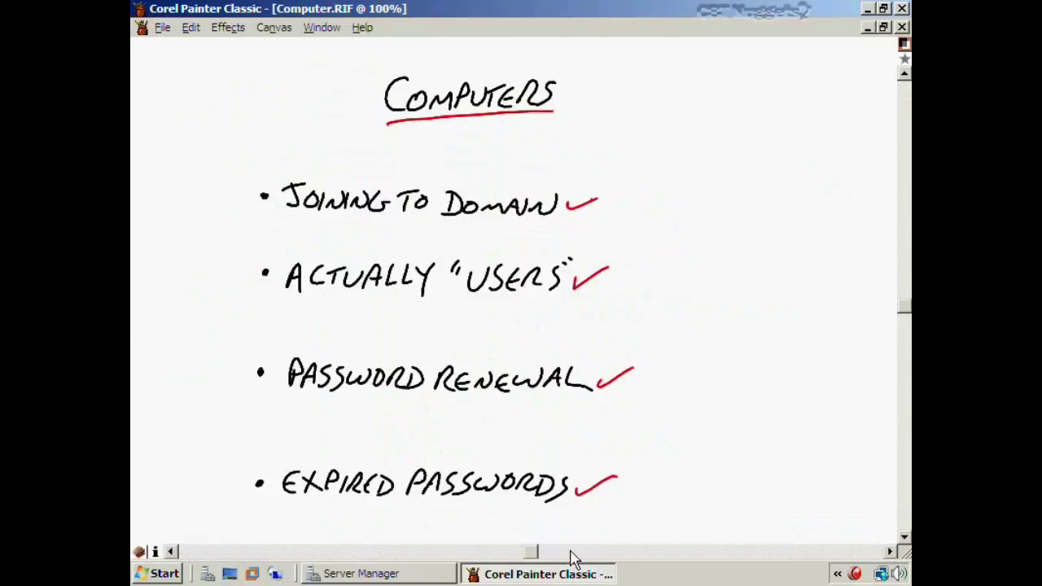
{"action": "left_click", "coordinate": [902, 8]}
{"action": "key", "text": "n"}
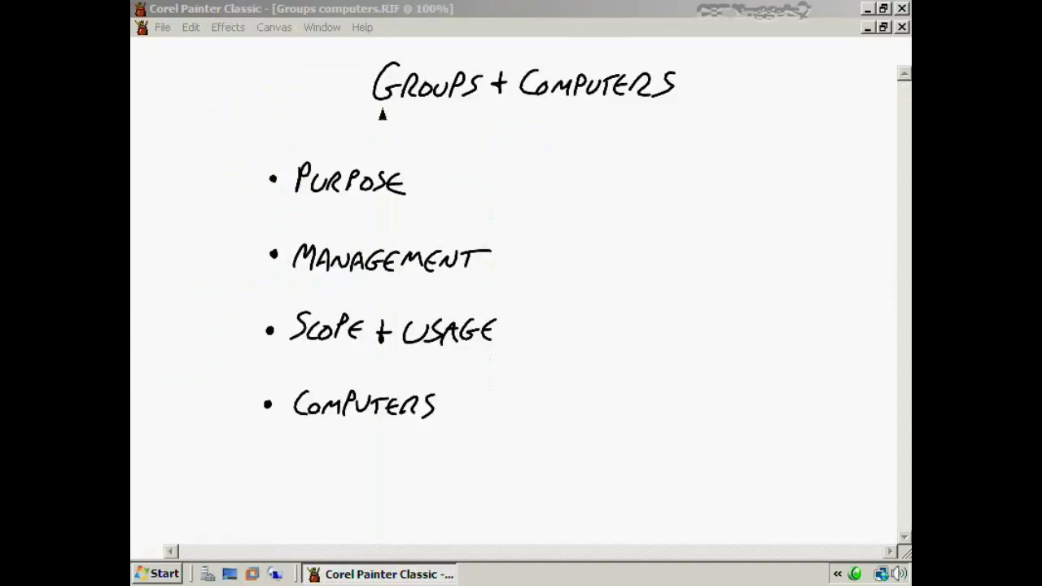
Underline the GROUPS + COMPUTERS title and check Purpose, Management, Scope + Usage, and Computers
{"action": "left_click_drag", "start_coordinate": [370, 122], "coordinate": [689, 120]}
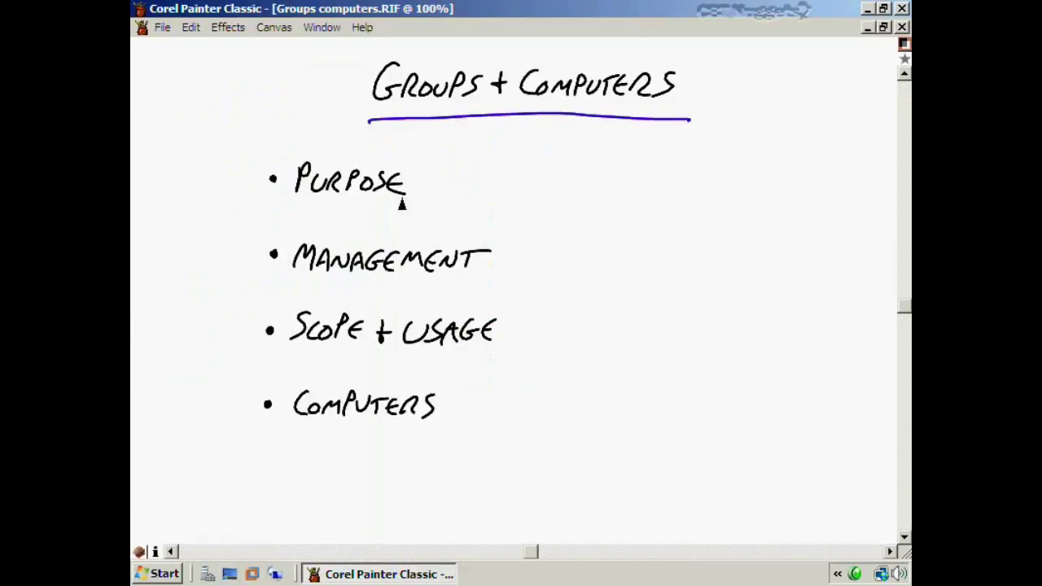
{"action": "mouse_move", "coordinate": [411, 186]}
{"action": "left_mouse_down"}
{"action": "mouse_move", "coordinate": [419, 194]}
{"action": "mouse_move", "coordinate": [450, 173]}
{"action": "left_mouse_up"}
{"action": "left_click_drag", "start_coordinate": [488, 263], "coordinate": [526, 261]}
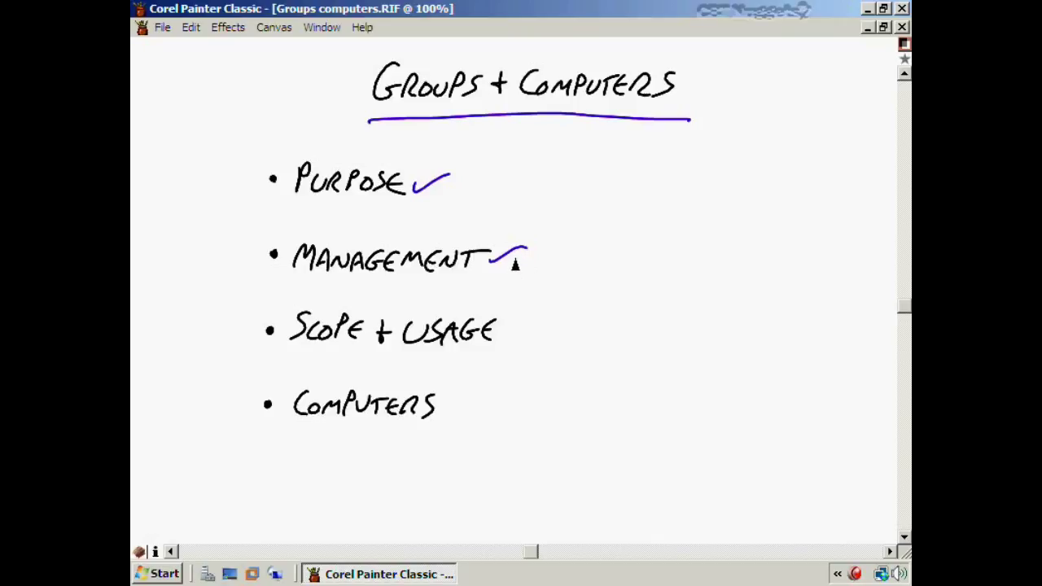
{"action": "left_click_drag", "start_coordinate": [501, 330], "coordinate": [529, 327]}
{"action": "left_click_drag", "start_coordinate": [442, 409], "coordinate": [477, 409]}
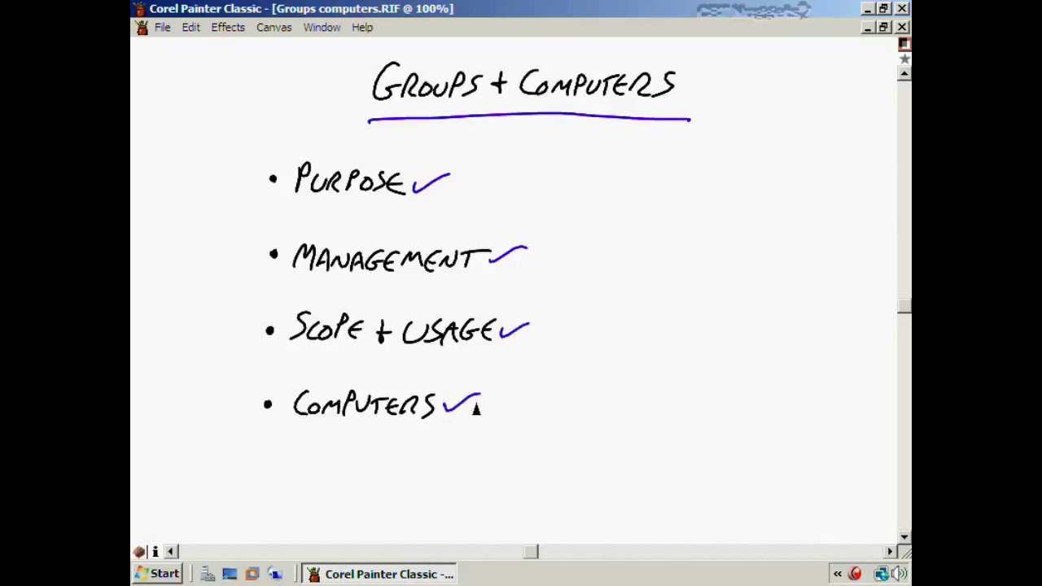